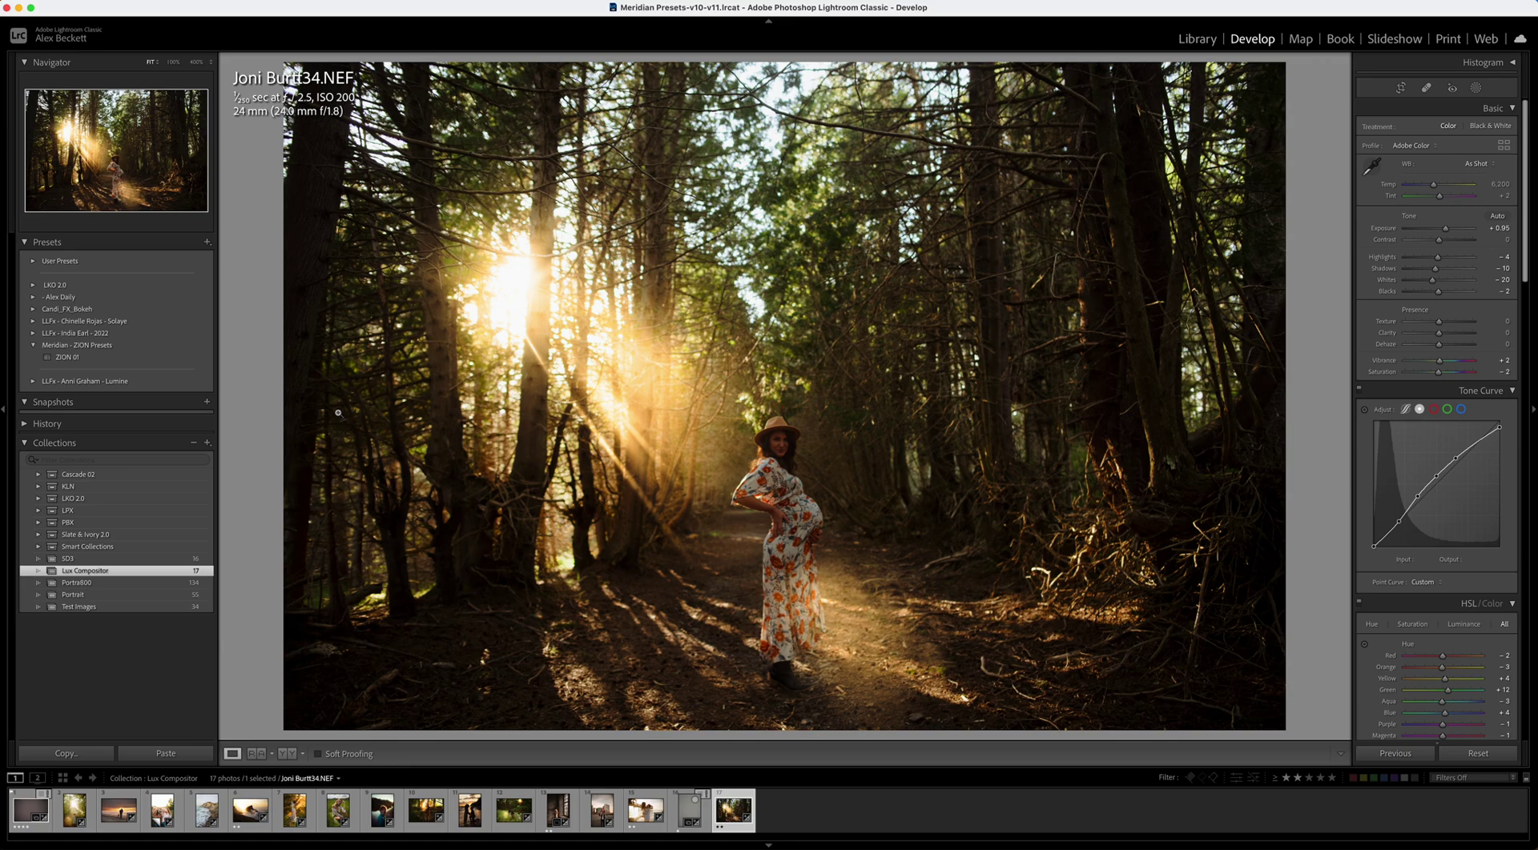
# Import the preset archive "LLFx - Lux Compositor.zip" from the LLFX folder in Downloads and collapse its Horizontal Images preset group.
pyautogui.click(207, 242)
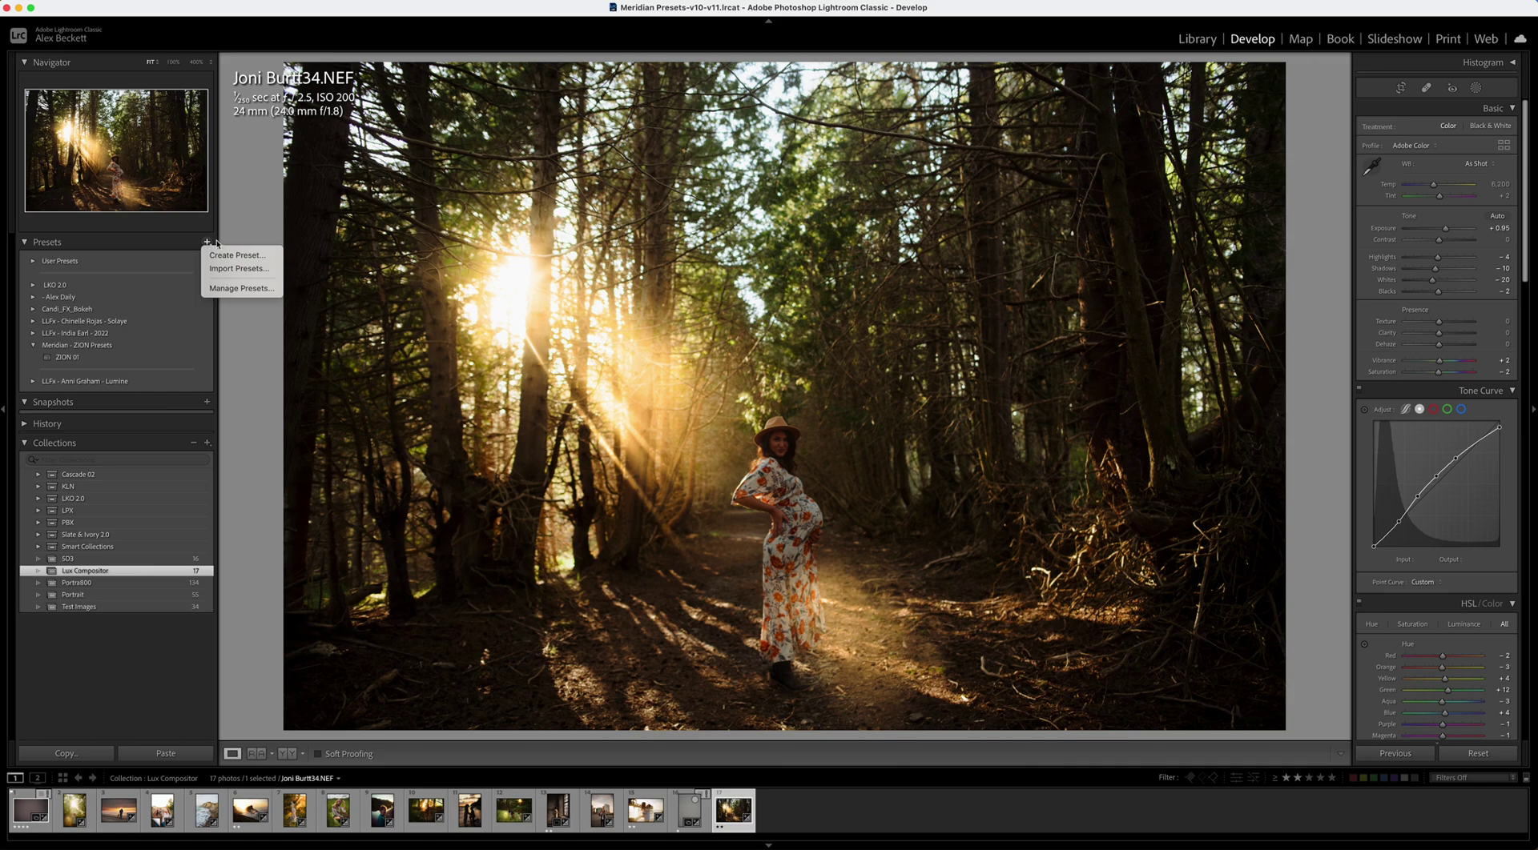
pyautogui.click(239, 269)
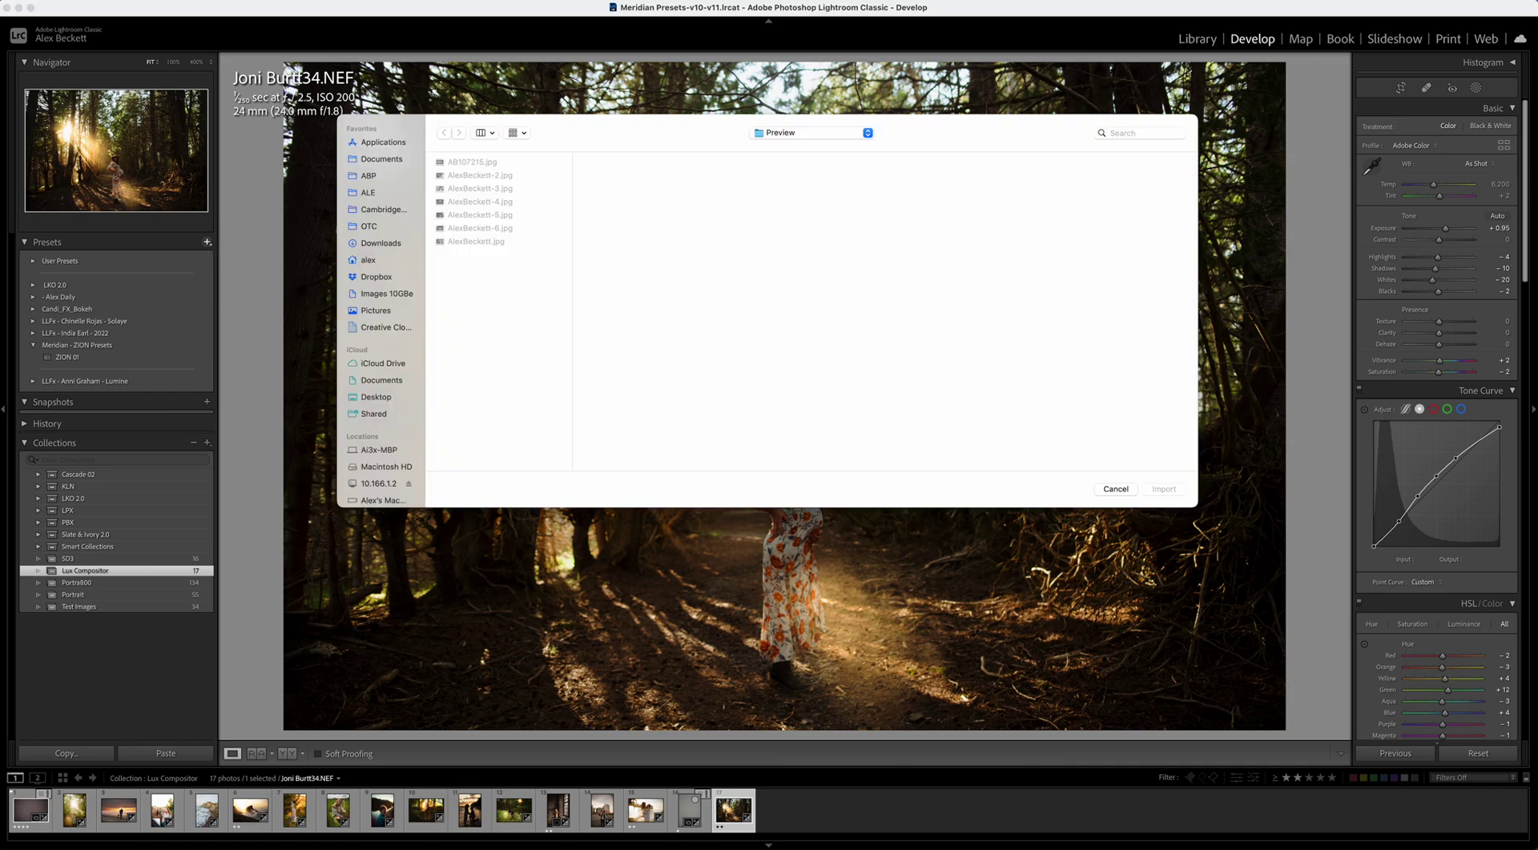
pyautogui.moveTo(16, 186); pyautogui.dragTo(838, 239)
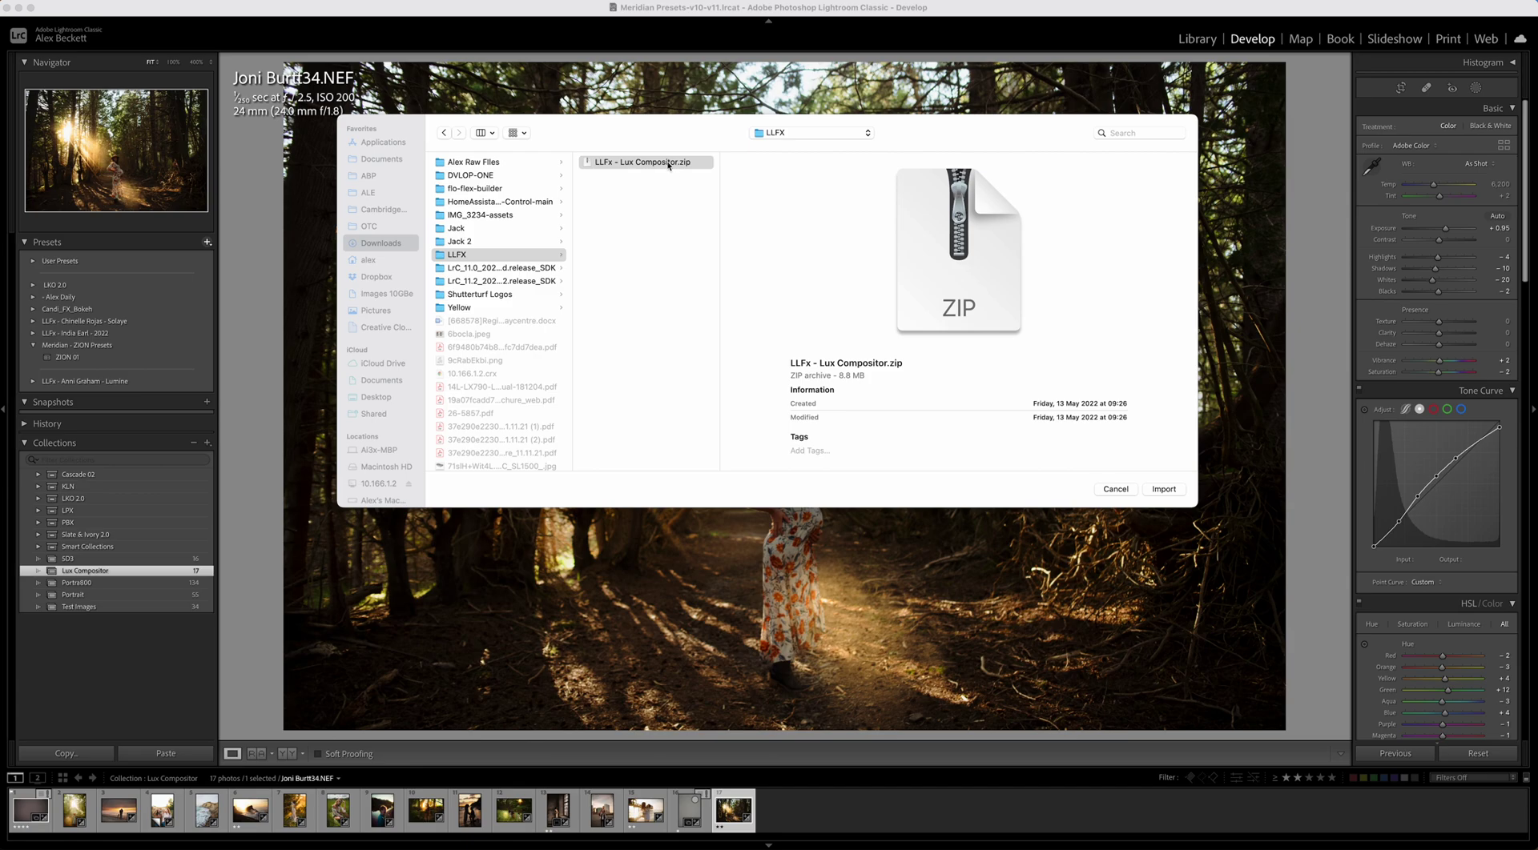
pyautogui.click(1176, 495)
pyautogui.click(1177, 495)
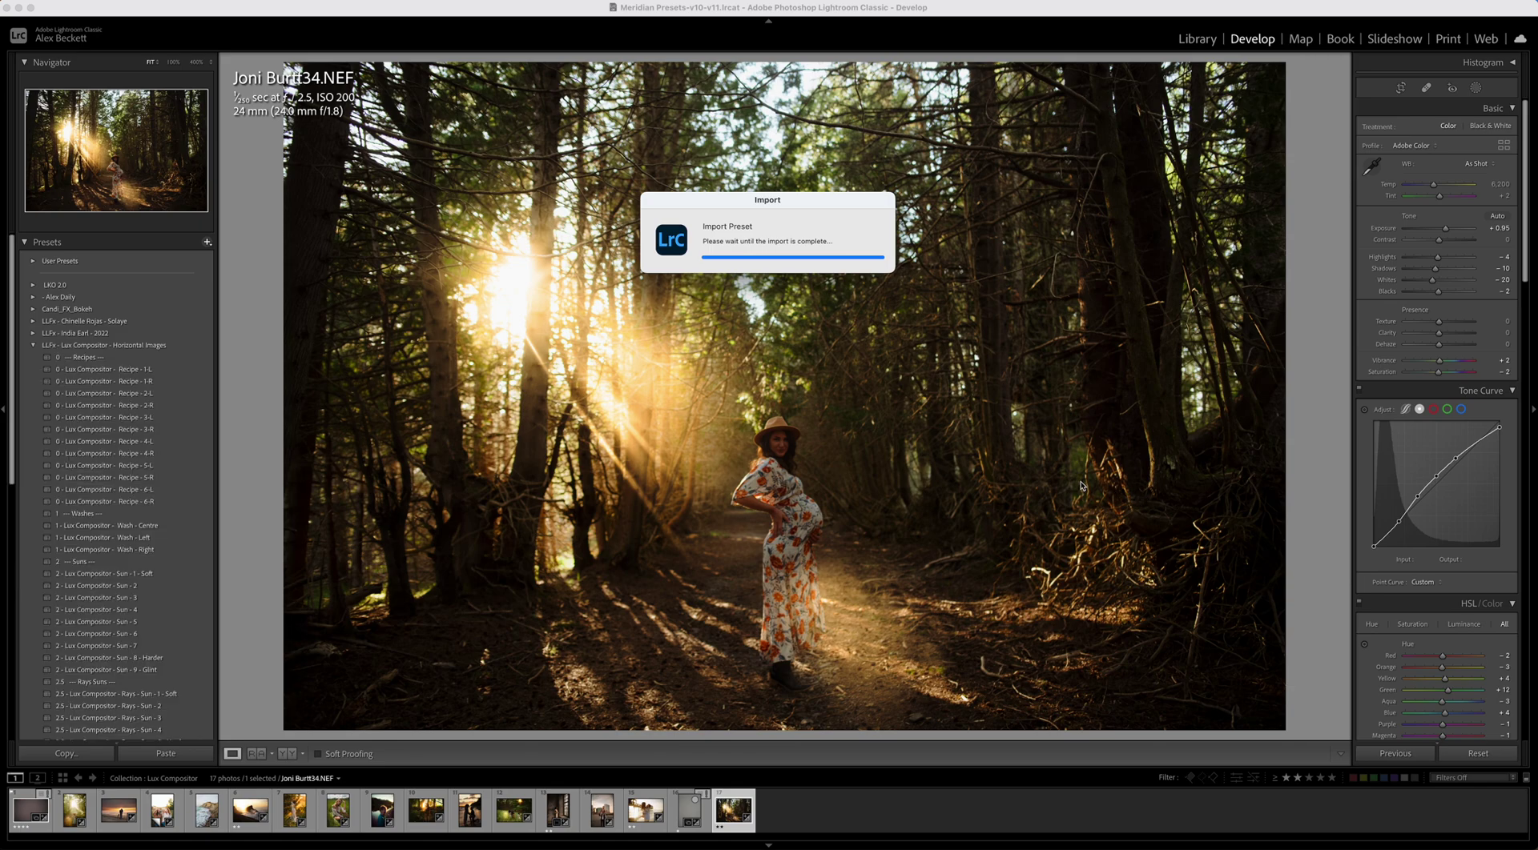
pyautogui.click(33, 345)
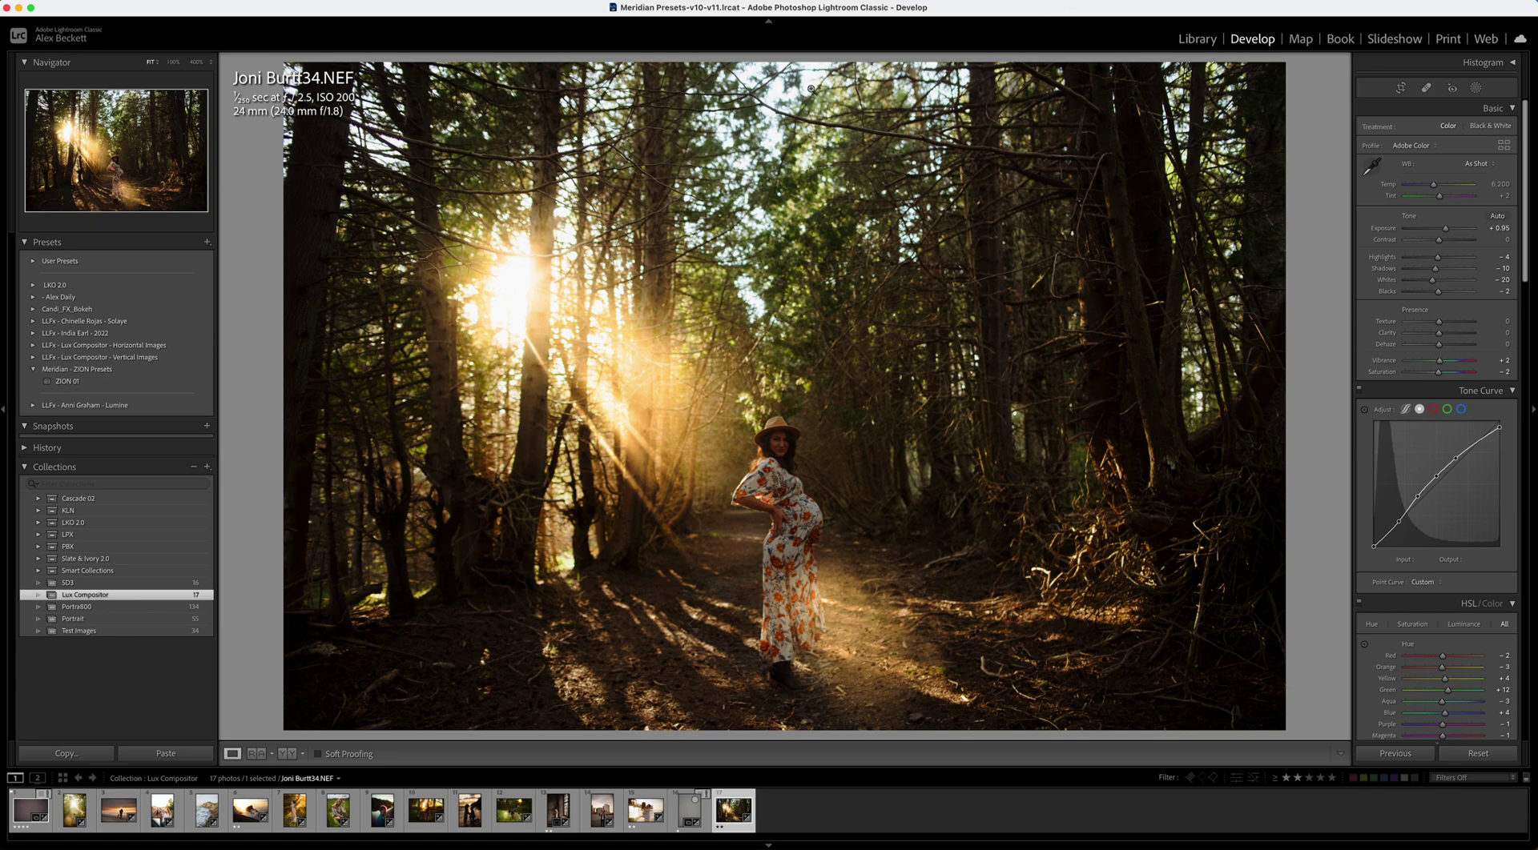
# Compare the before and after versions of the forest portrait several times, finishing on the edited version.
pyautogui.press('\\')
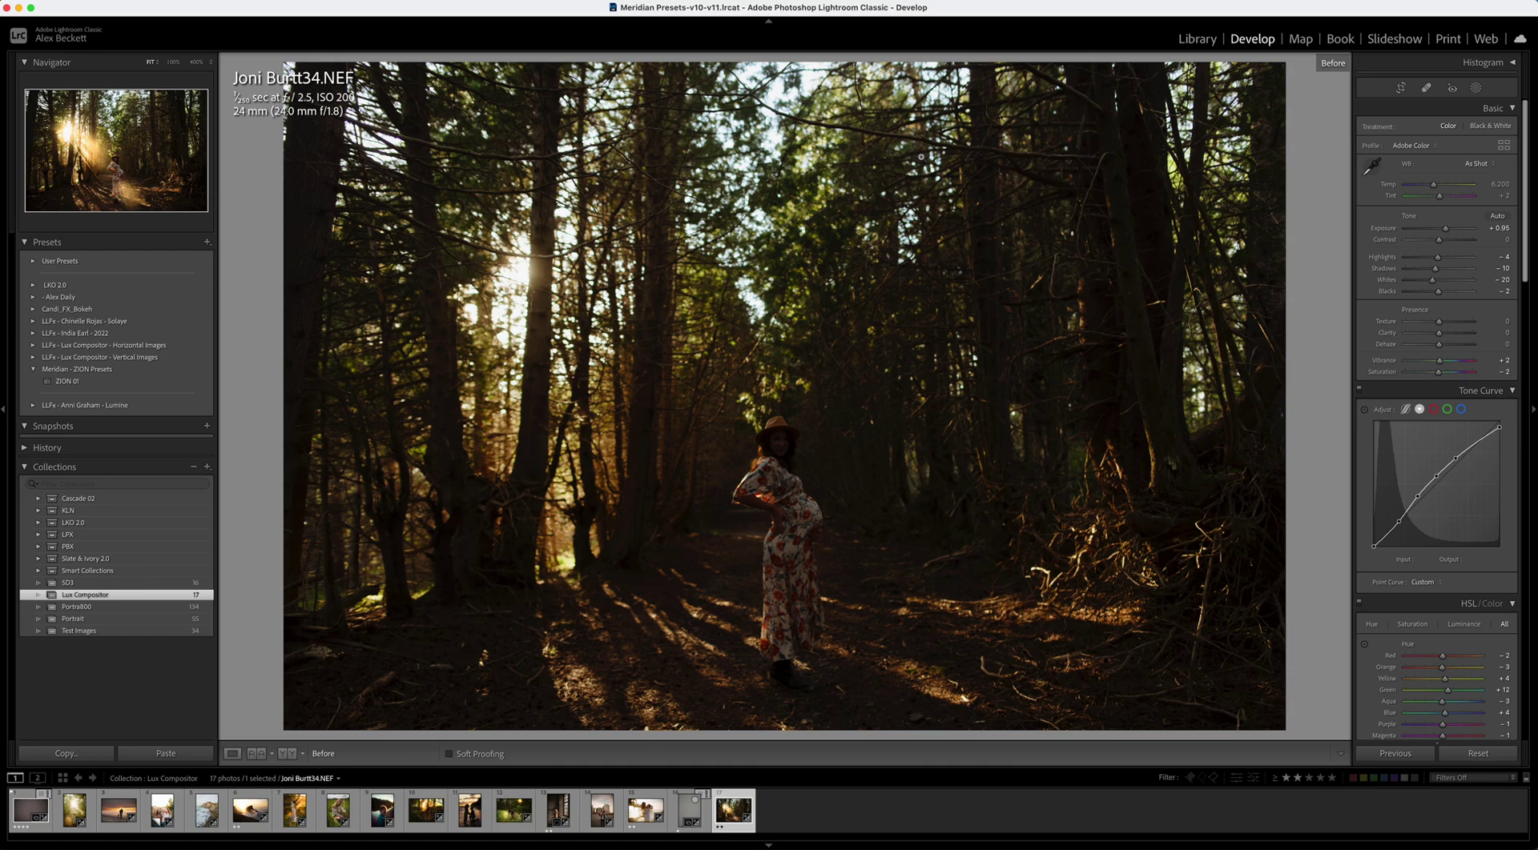
pyautogui.press('\\')
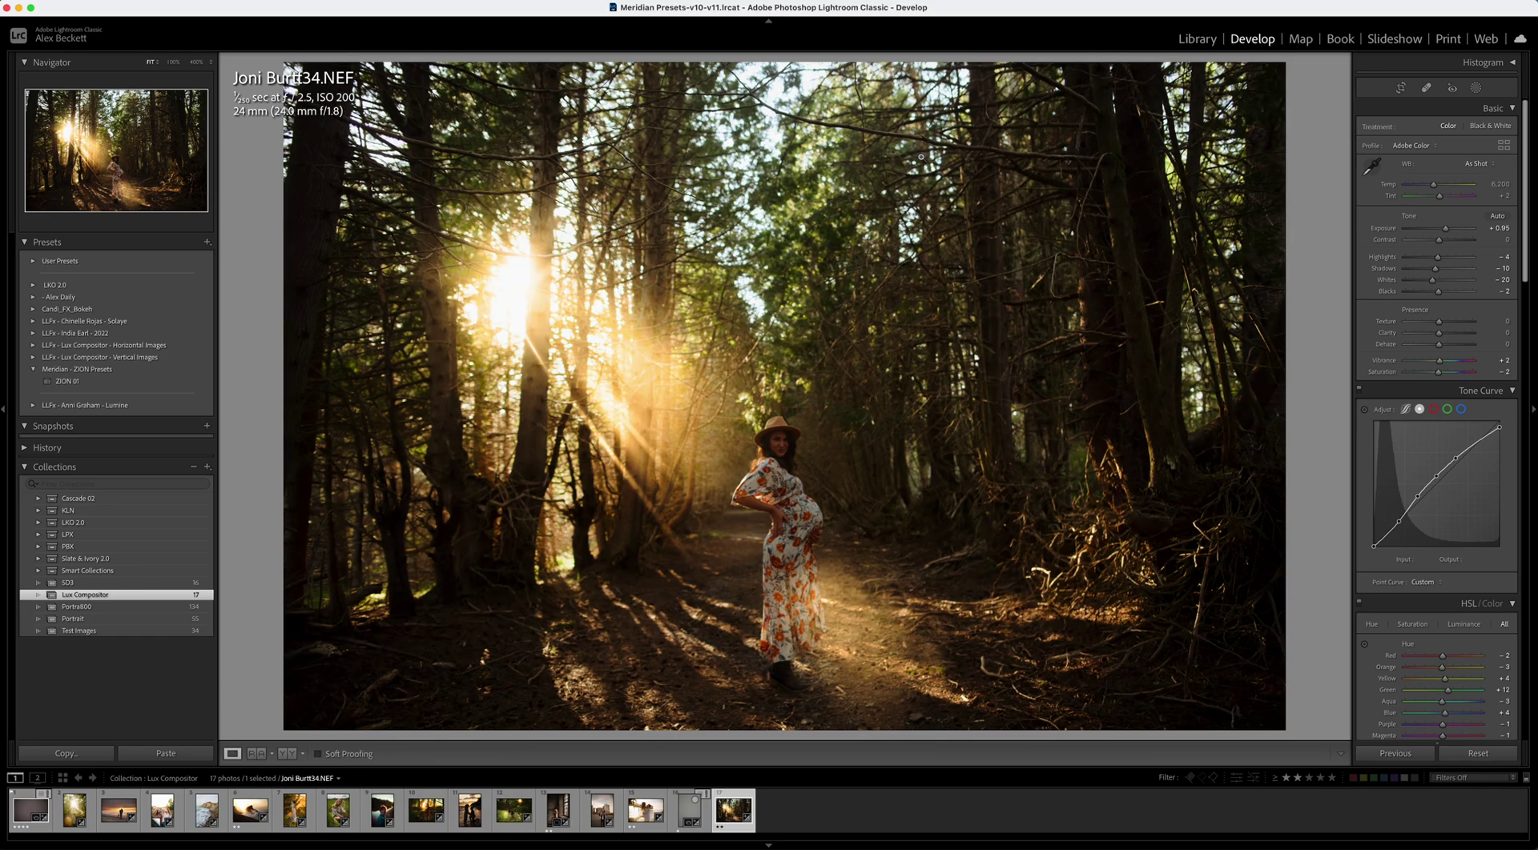
pyautogui.press('\\')
pyautogui.press('\\')
pyautogui.press('\\')
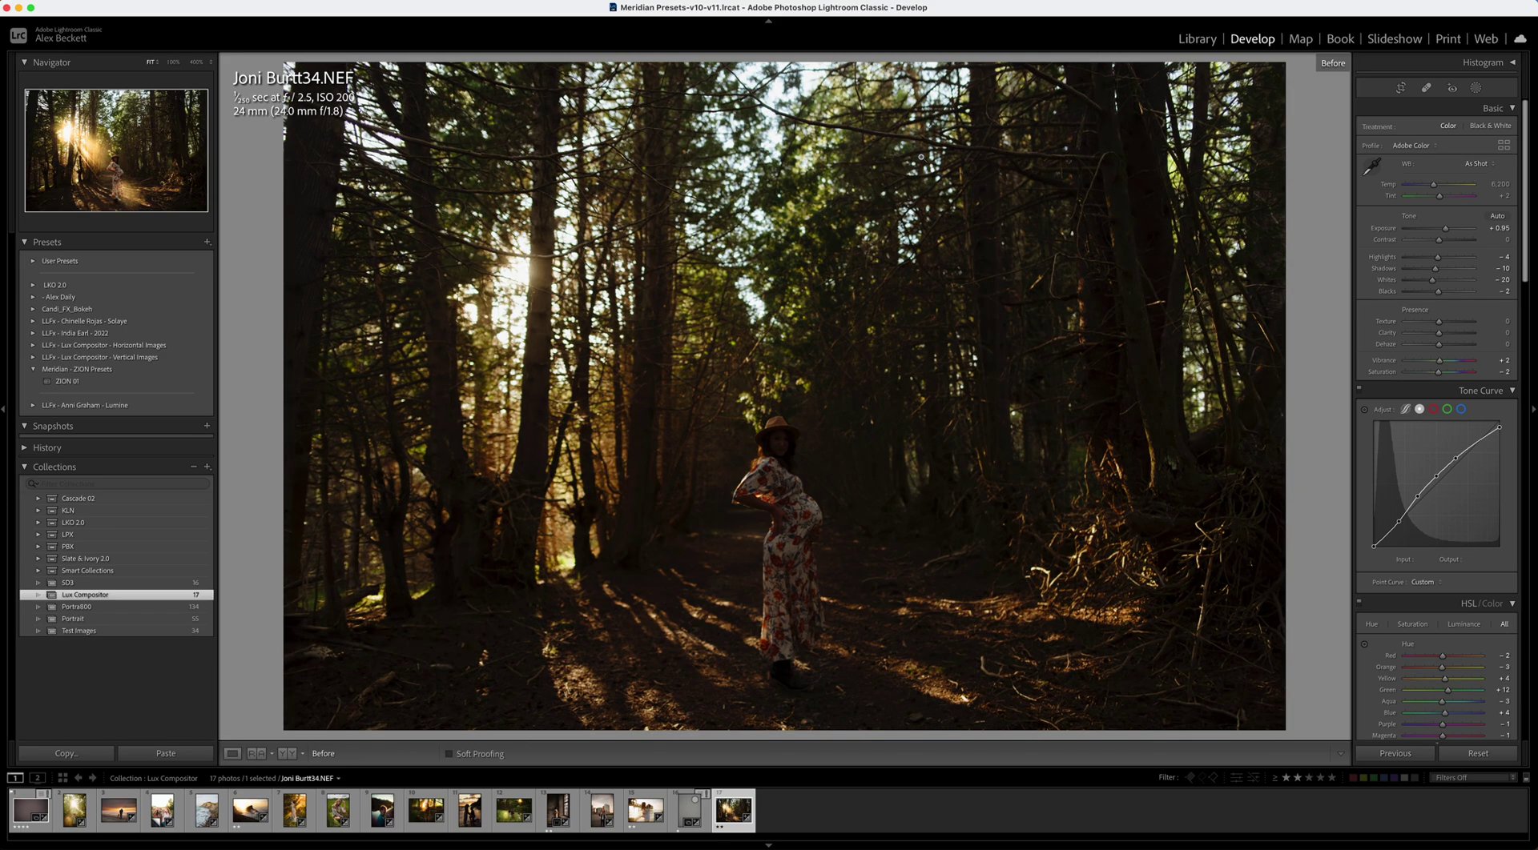
pyautogui.press('\\')
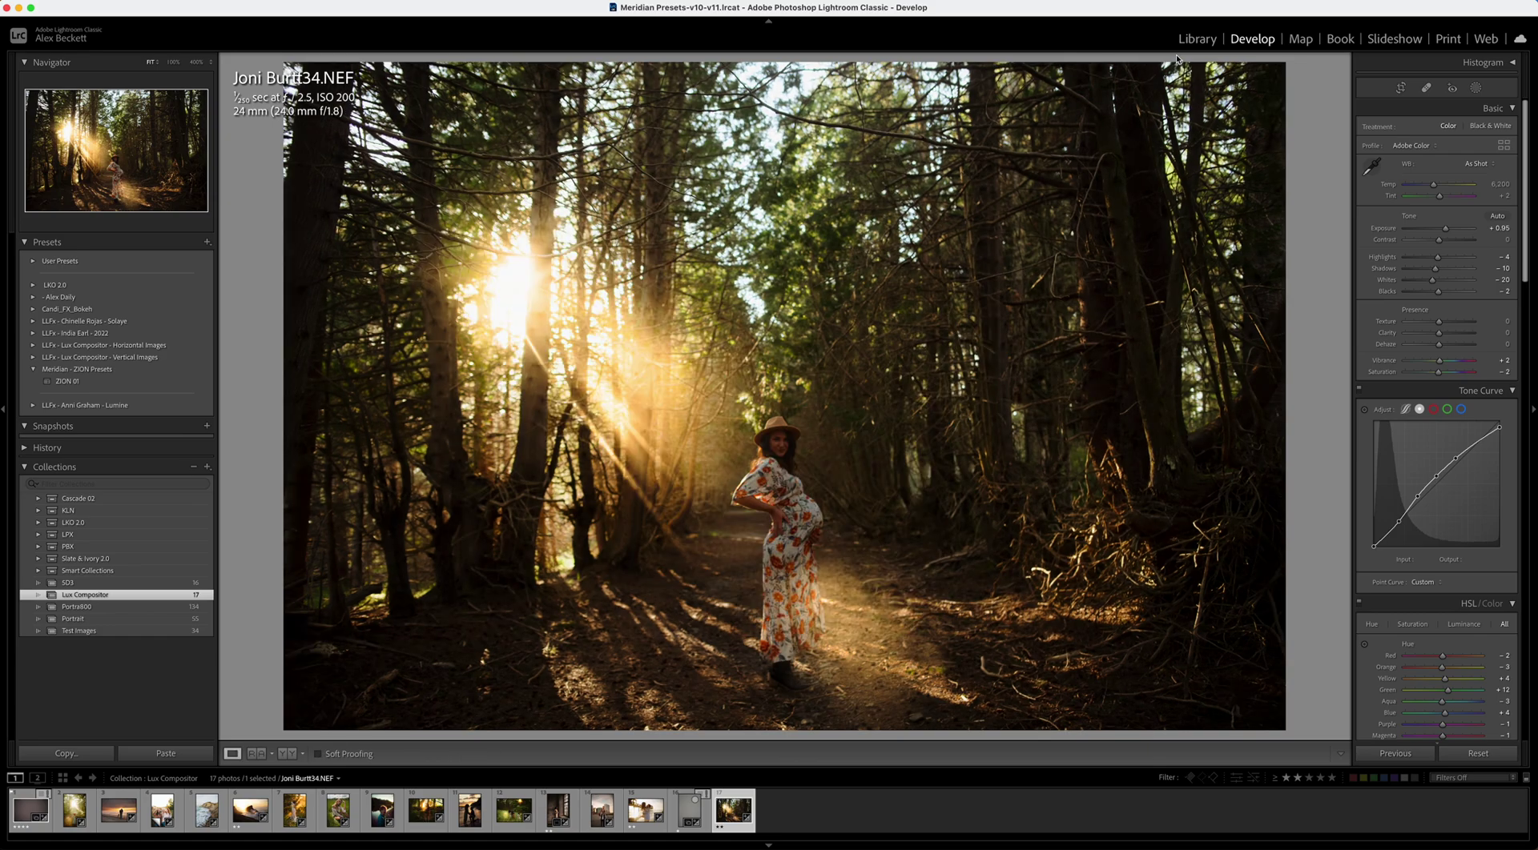
# Delete all masks from the forest portrait.
pyautogui.click(1475, 87)
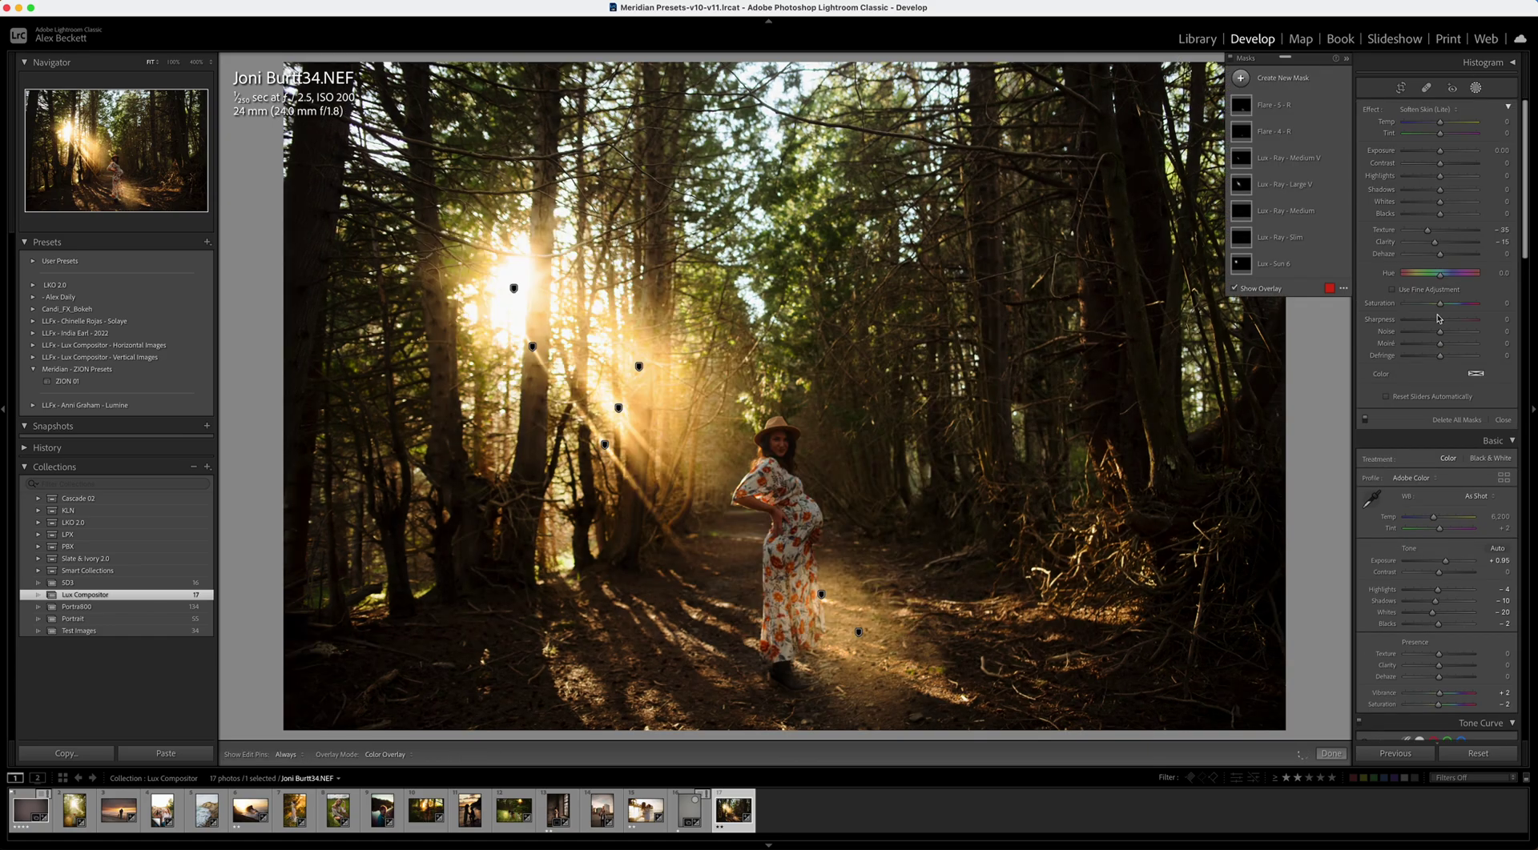
pyautogui.click(1460, 420)
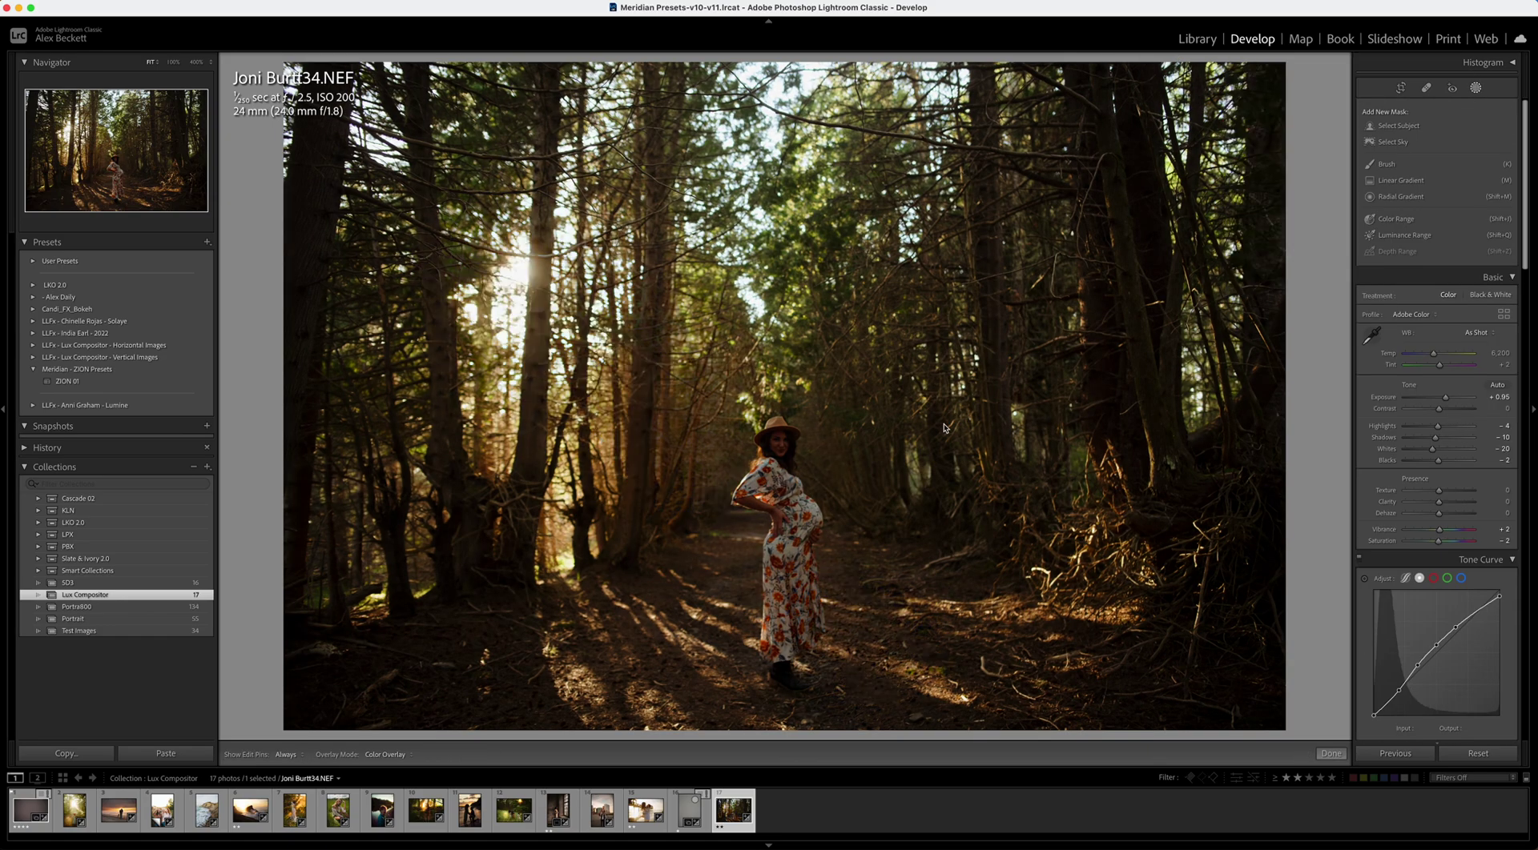
# Expand the LLFx - Lux Compositor - Horizontal Images preset group and preview the Recipe 1-L and Recipe 3-L presets on the photo.
pyautogui.click(32, 347)
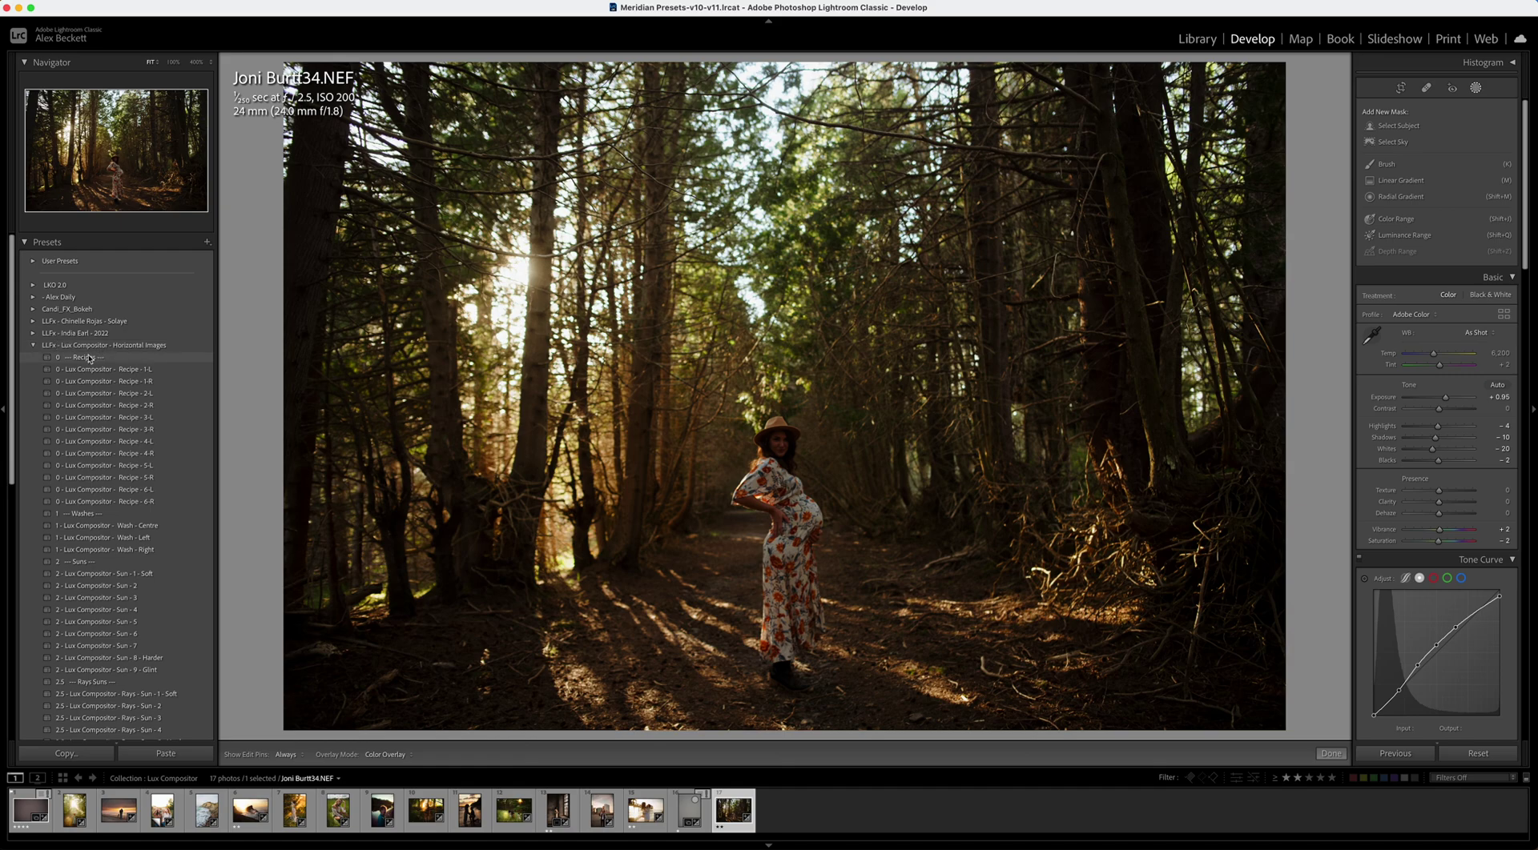
pyautogui.click(119, 373)
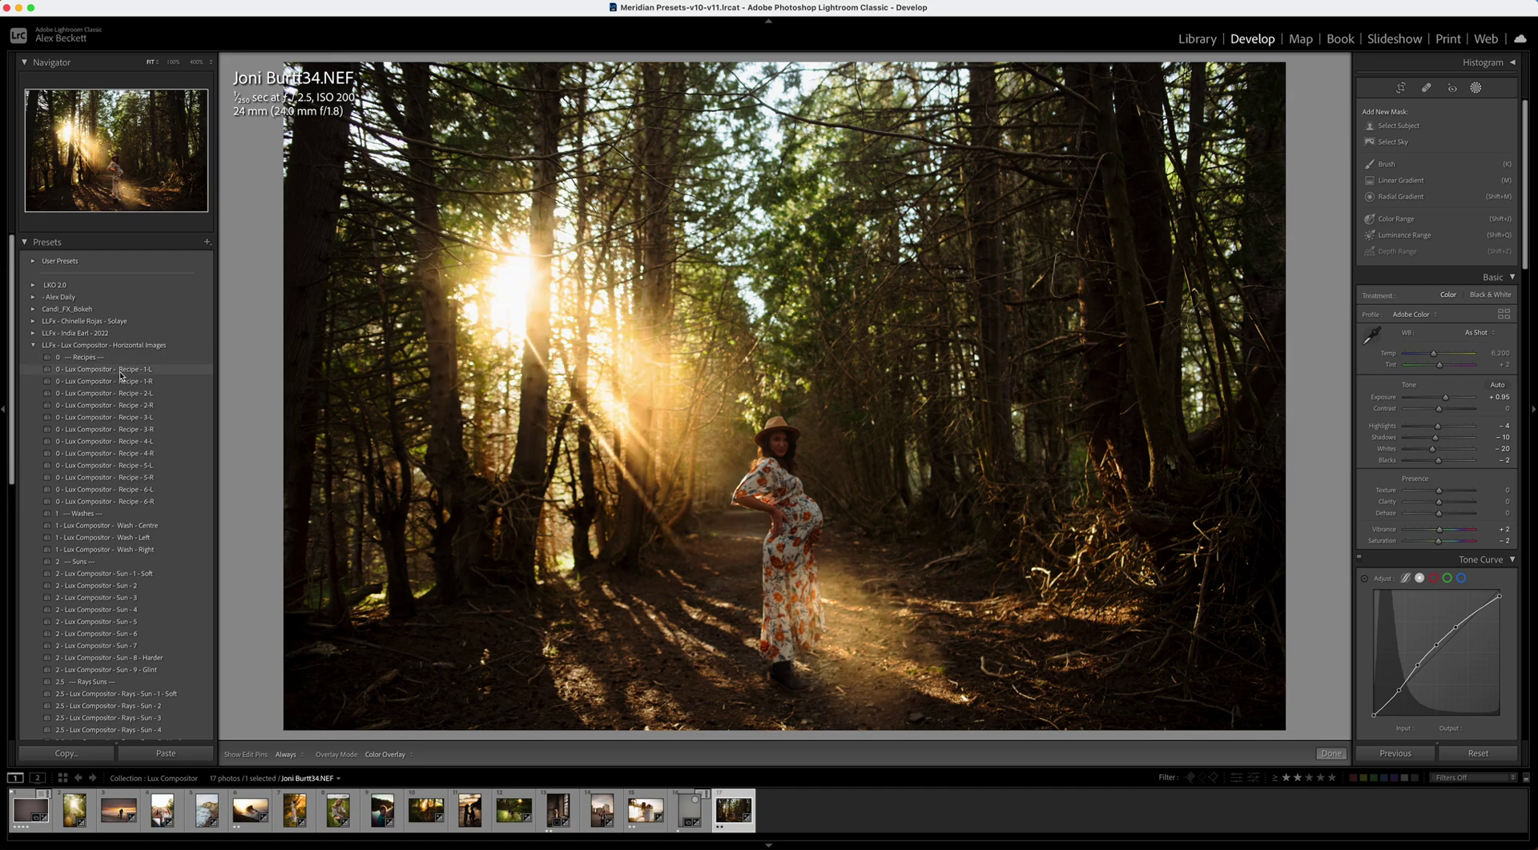
pyautogui.click(122, 417)
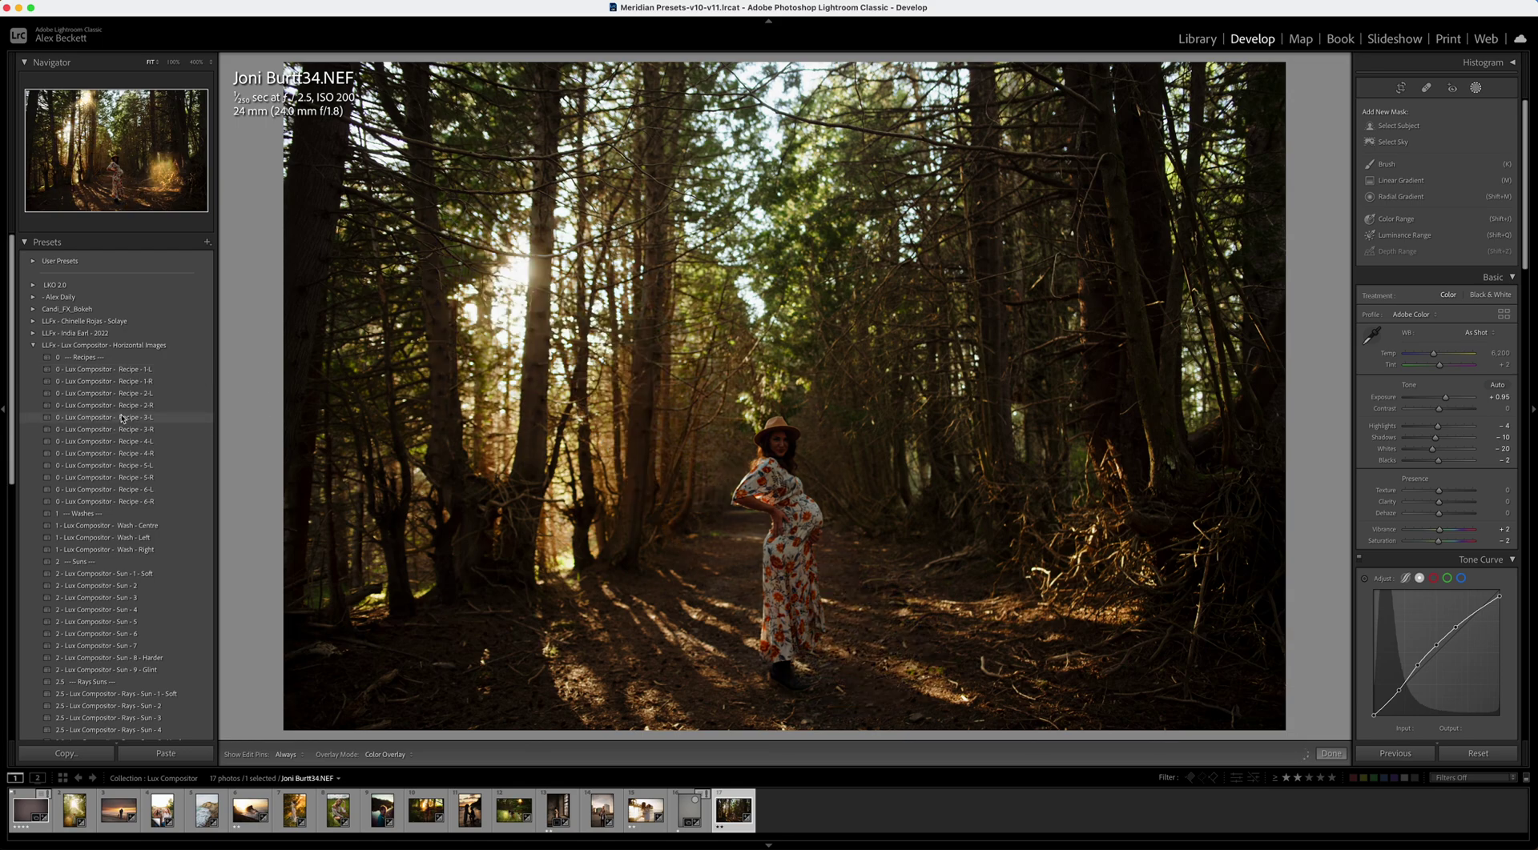
pyautogui.click(122, 417)
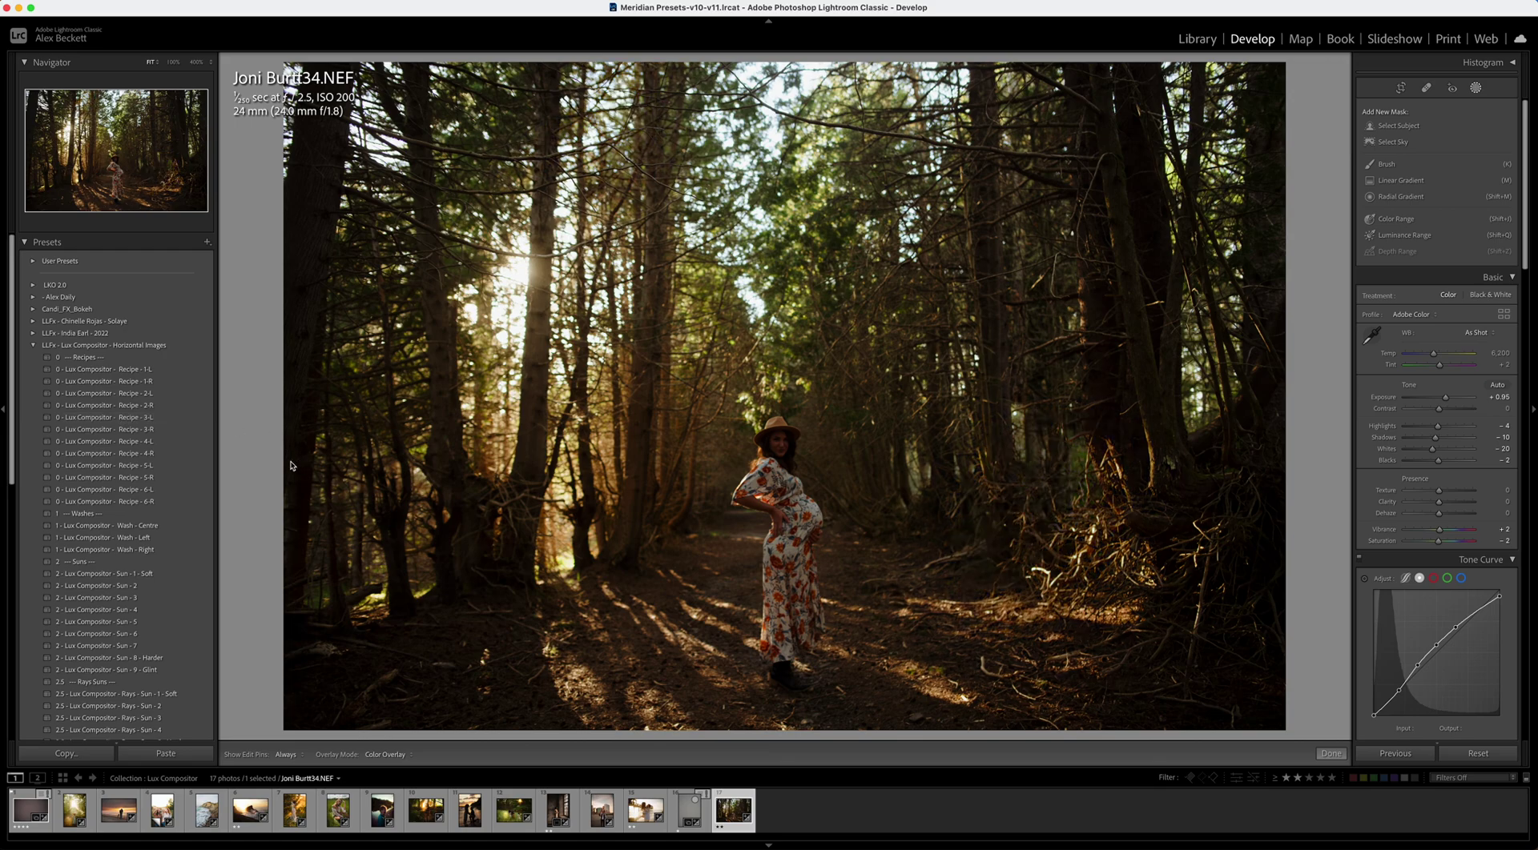
pyautogui.click(140, 373)
# Preview the Wash - Centre, Wash - Left and Wash - Right presets on the photo.
pyautogui.scroll(-2, 213, 543)
pyautogui.scroll(-3, 213, 543)
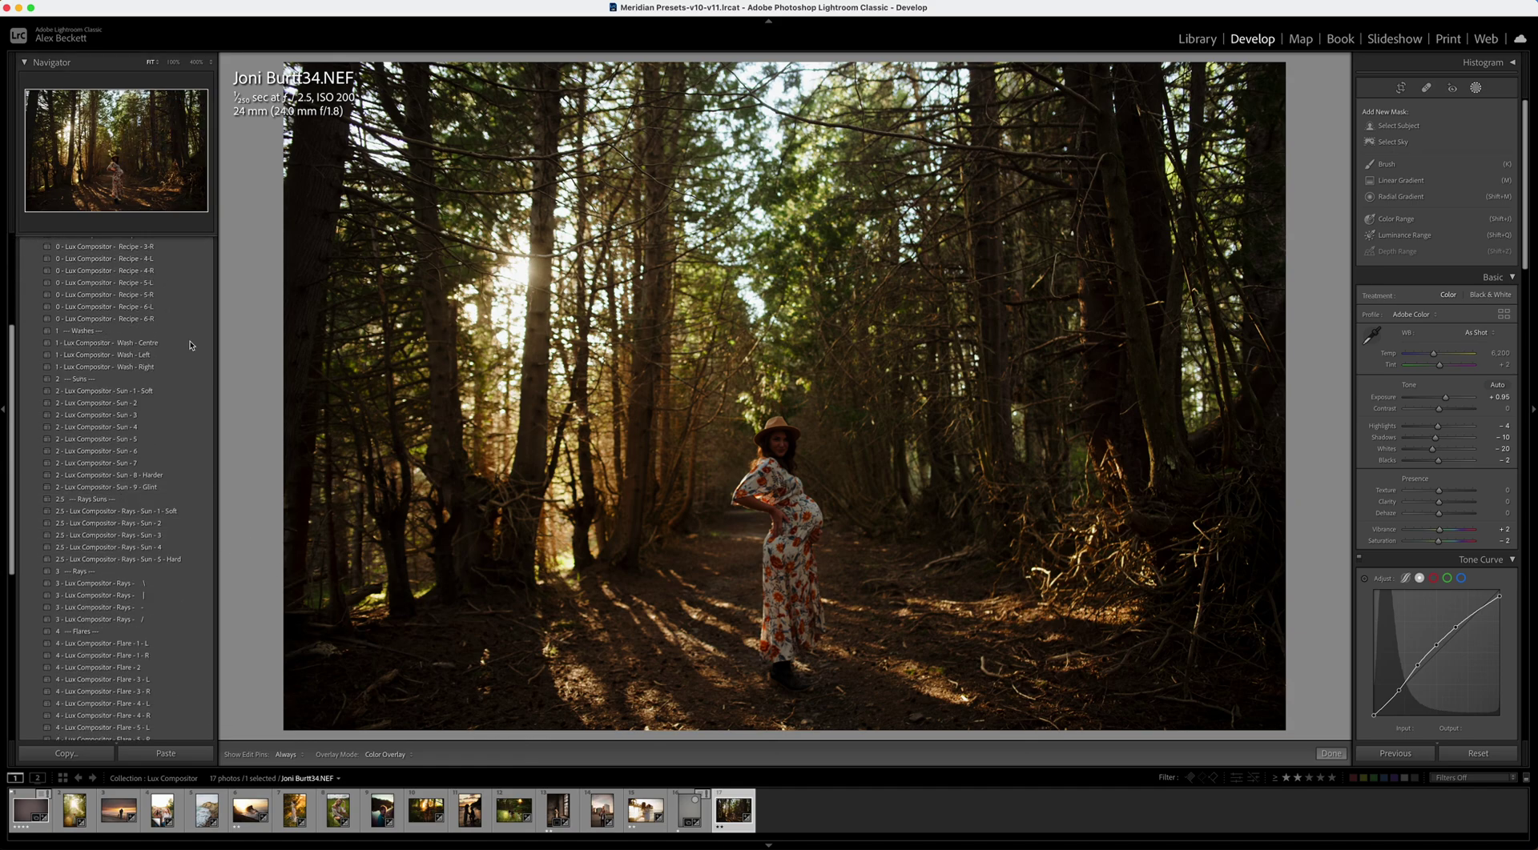
pyautogui.click(124, 347)
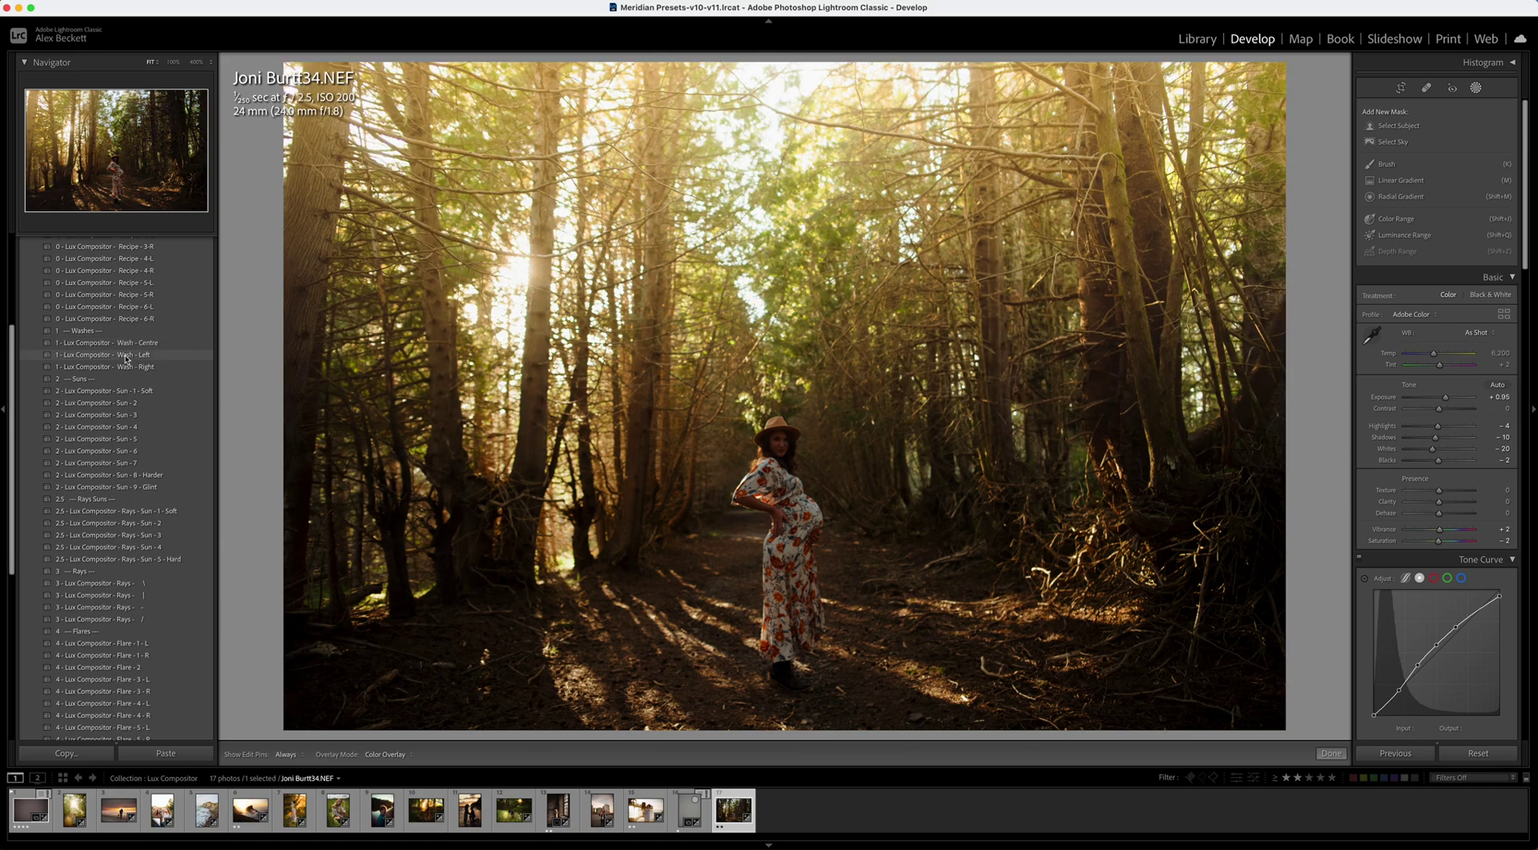
pyautogui.click(125, 356)
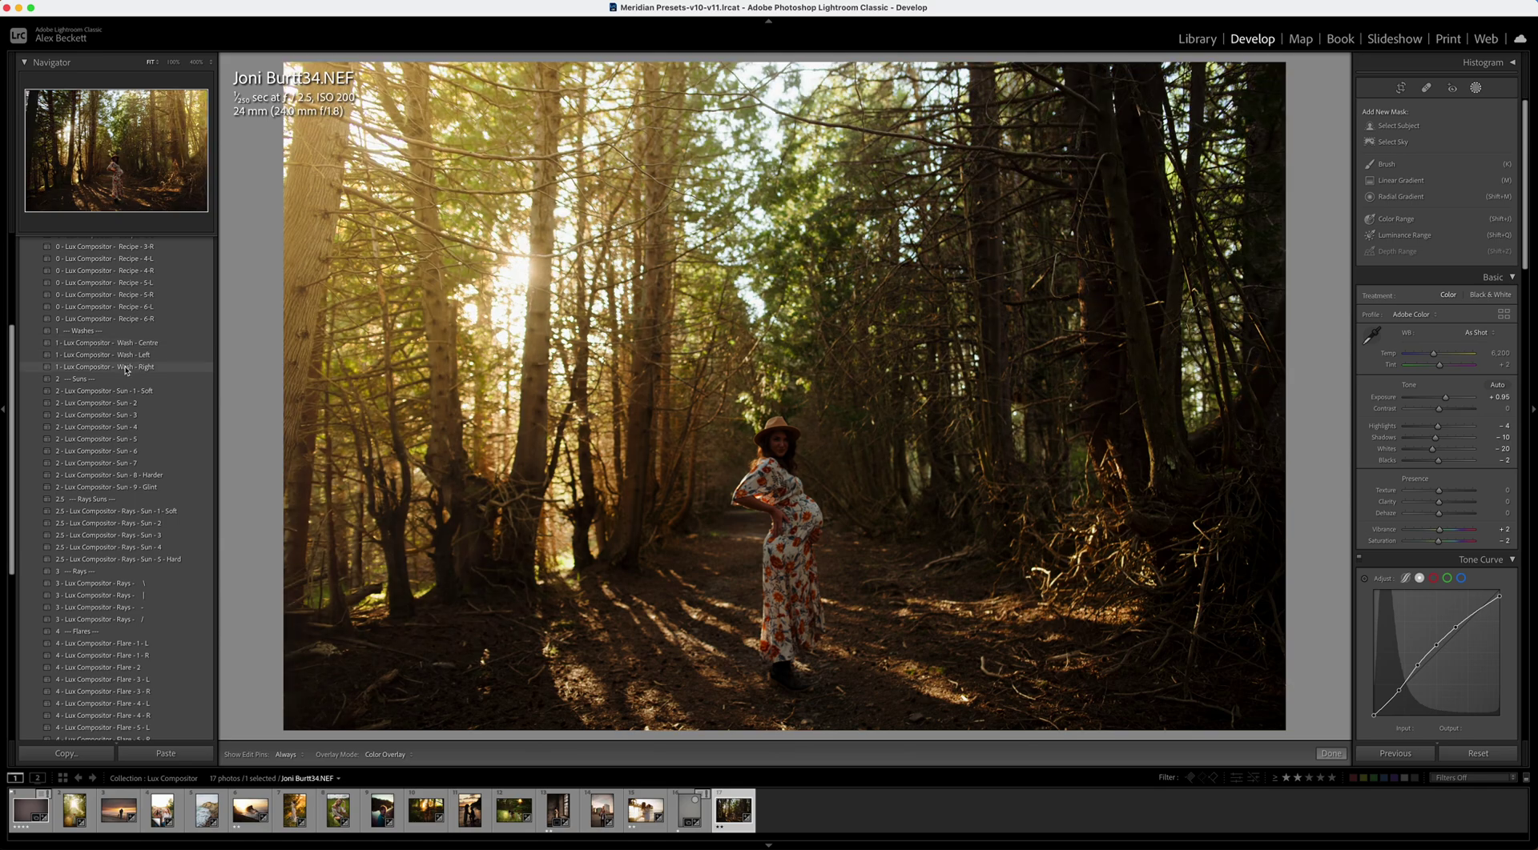
pyautogui.click(125, 369)
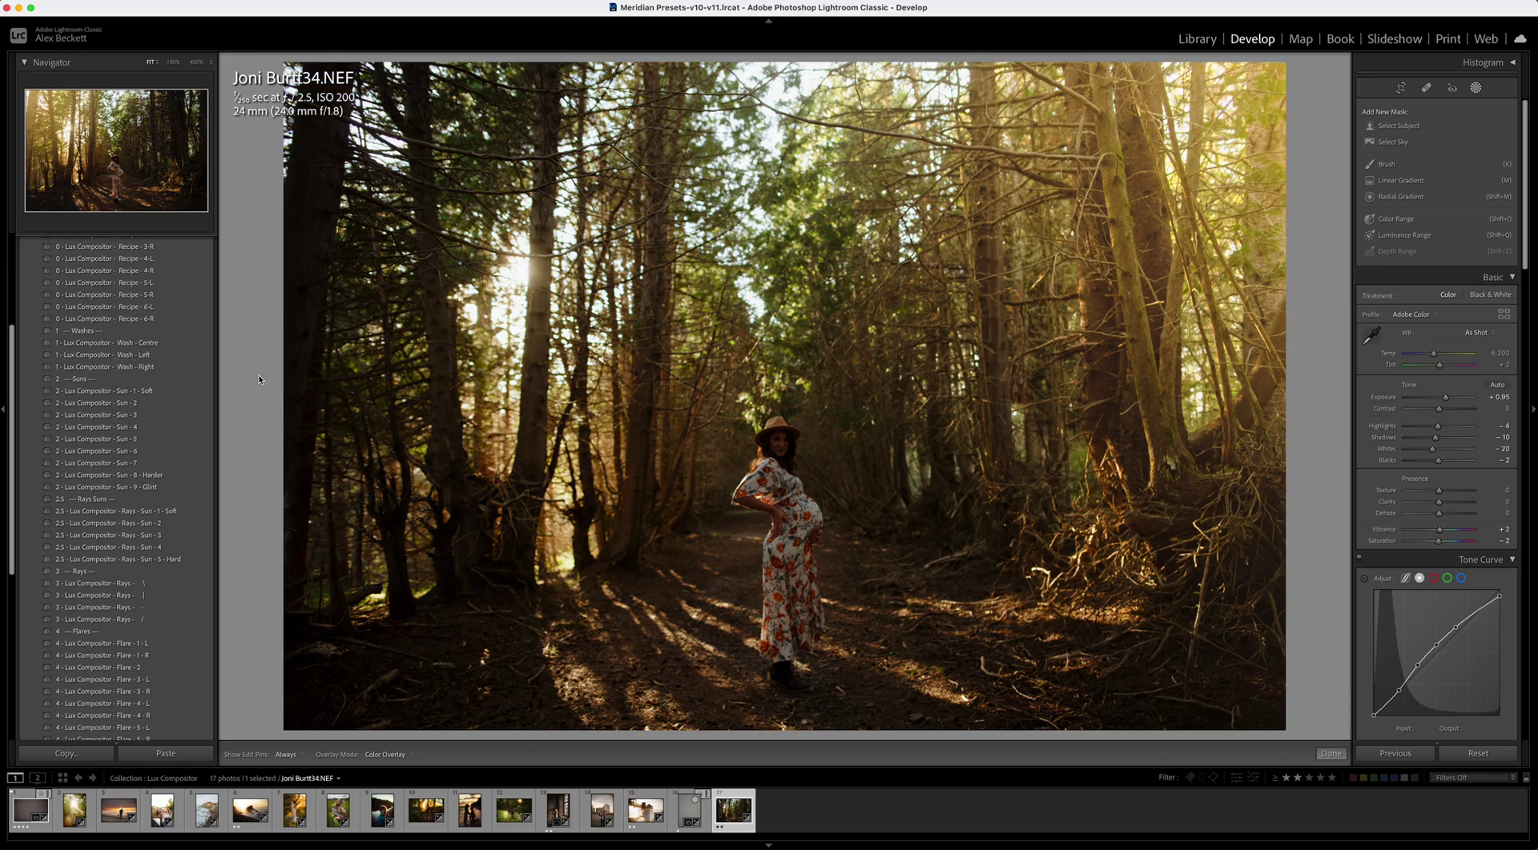
# Preview the Sun 1 - Soft, Sun 2, Sun 9 - Glint and Rays - Sun 1 - Soft presets on the photo.
pyautogui.click(144, 394)
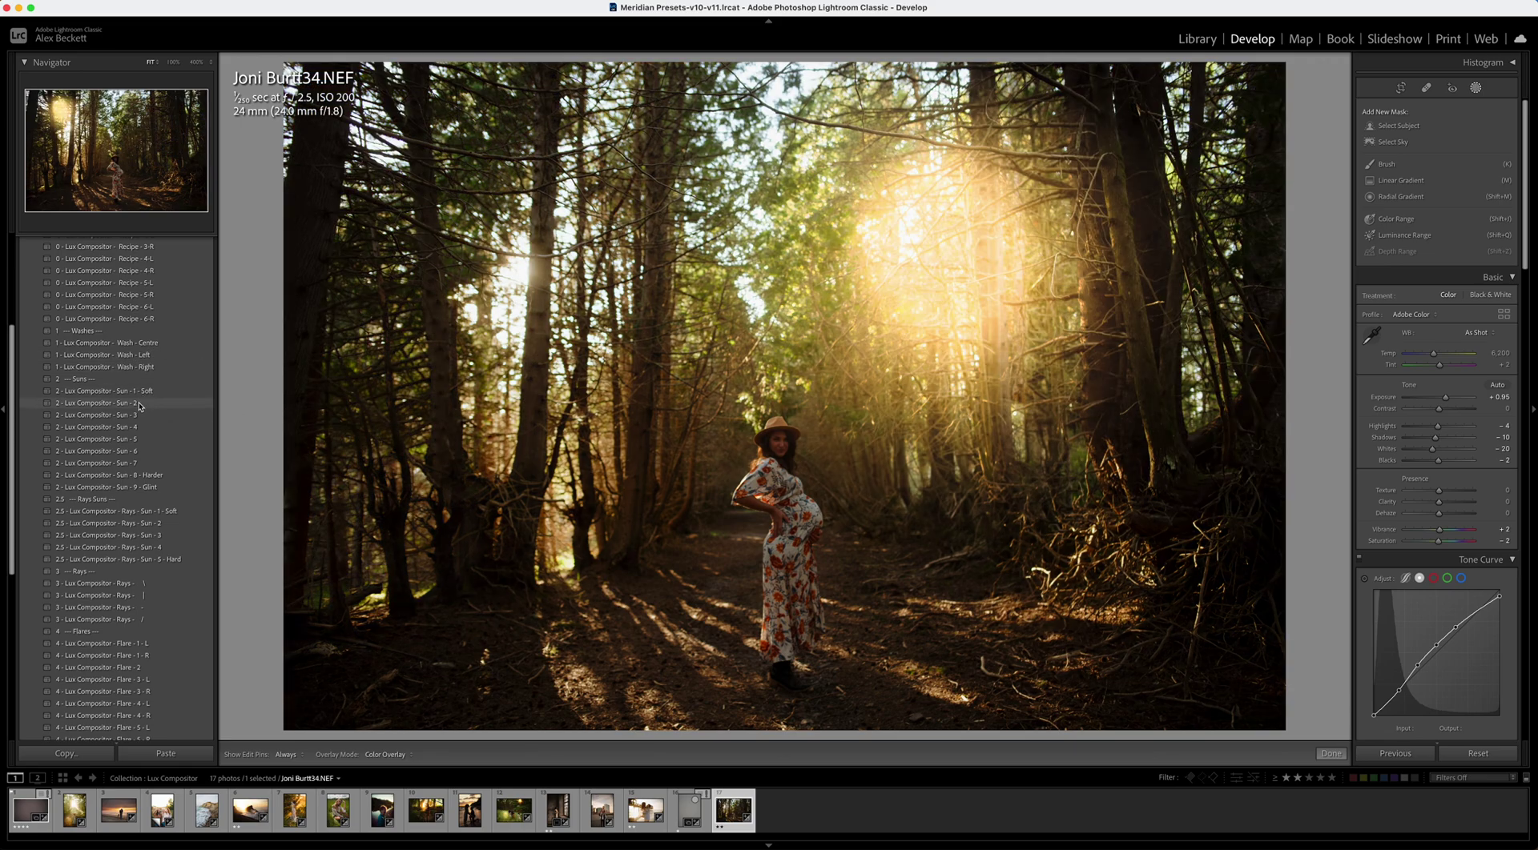
pyautogui.click(139, 404)
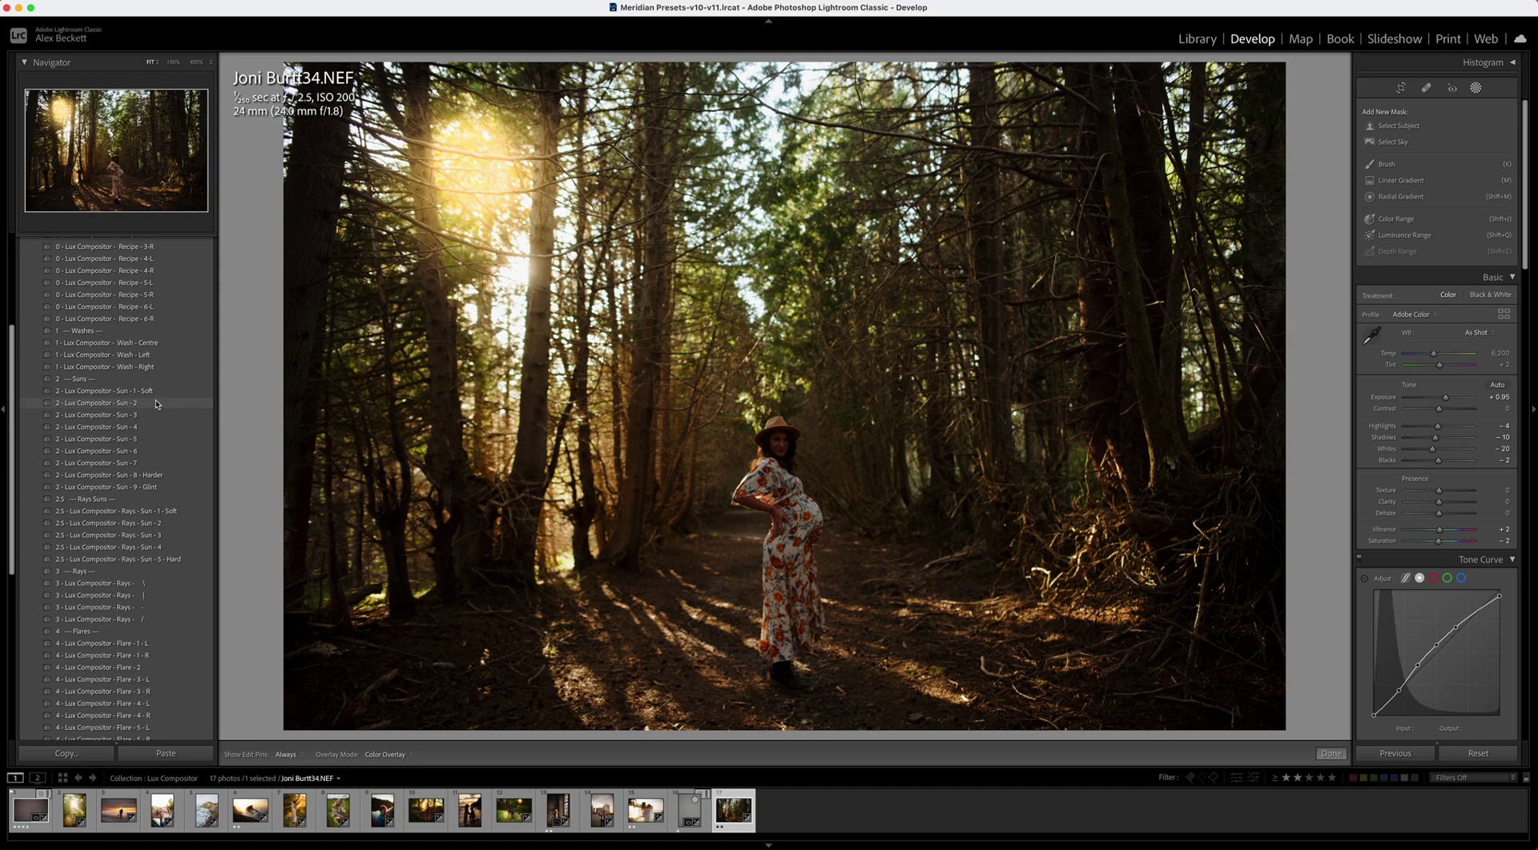
pyautogui.click(145, 393)
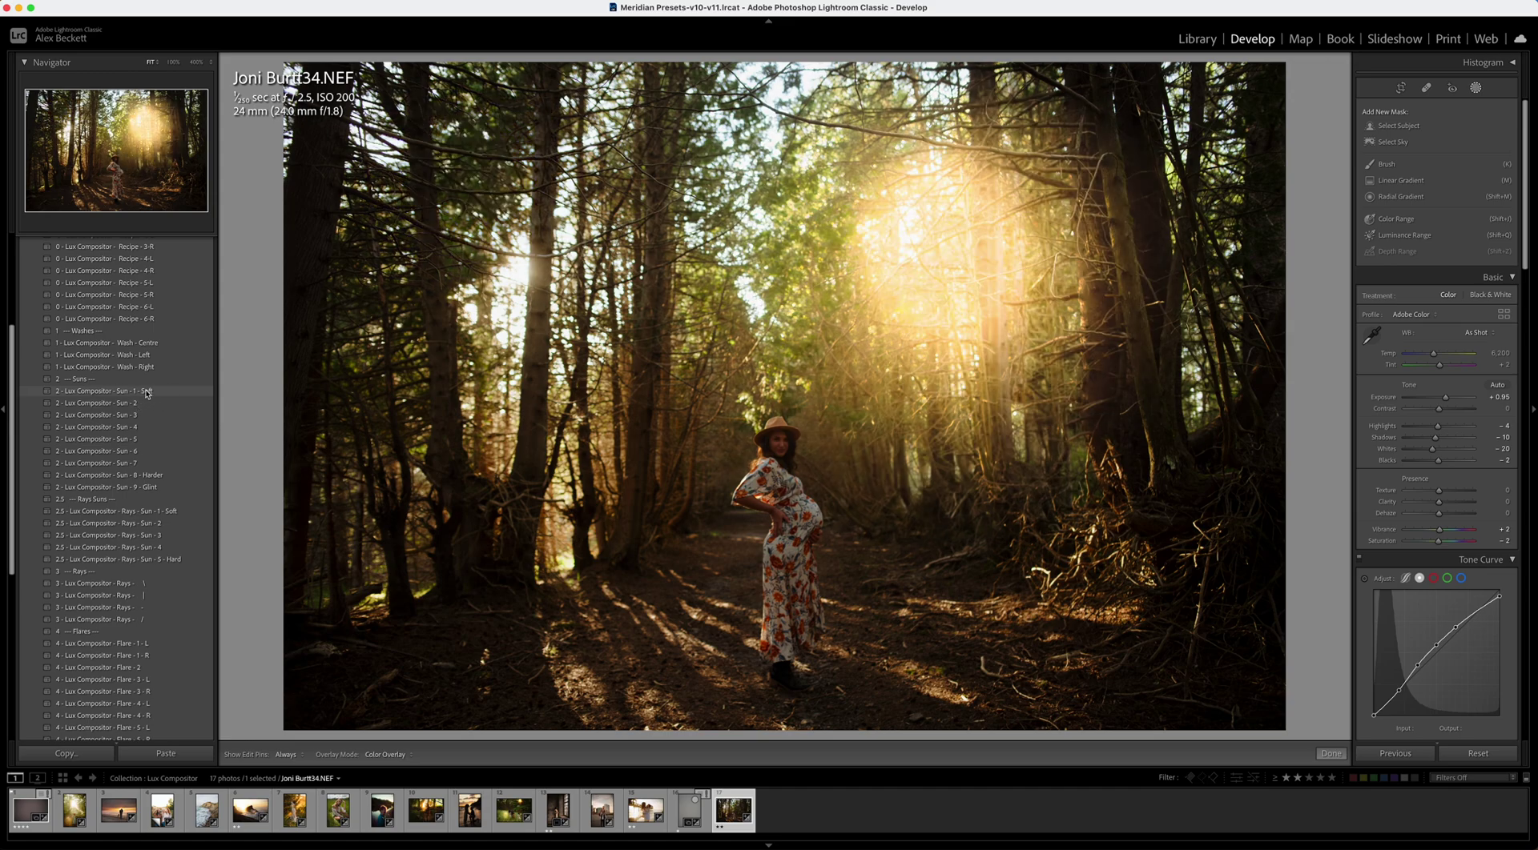
pyautogui.click(153, 487)
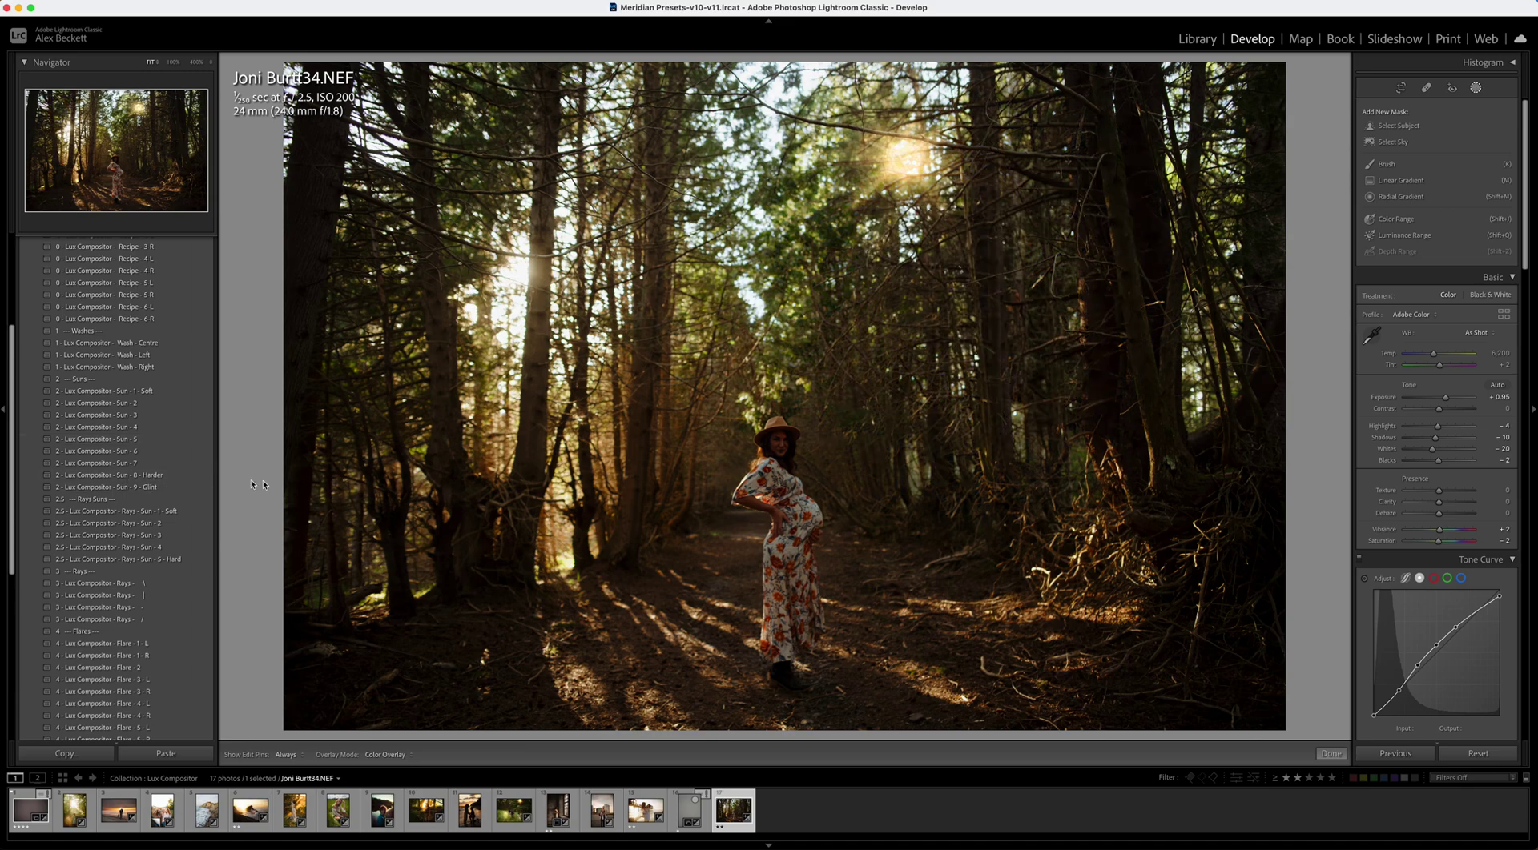
pyautogui.click(121, 499)
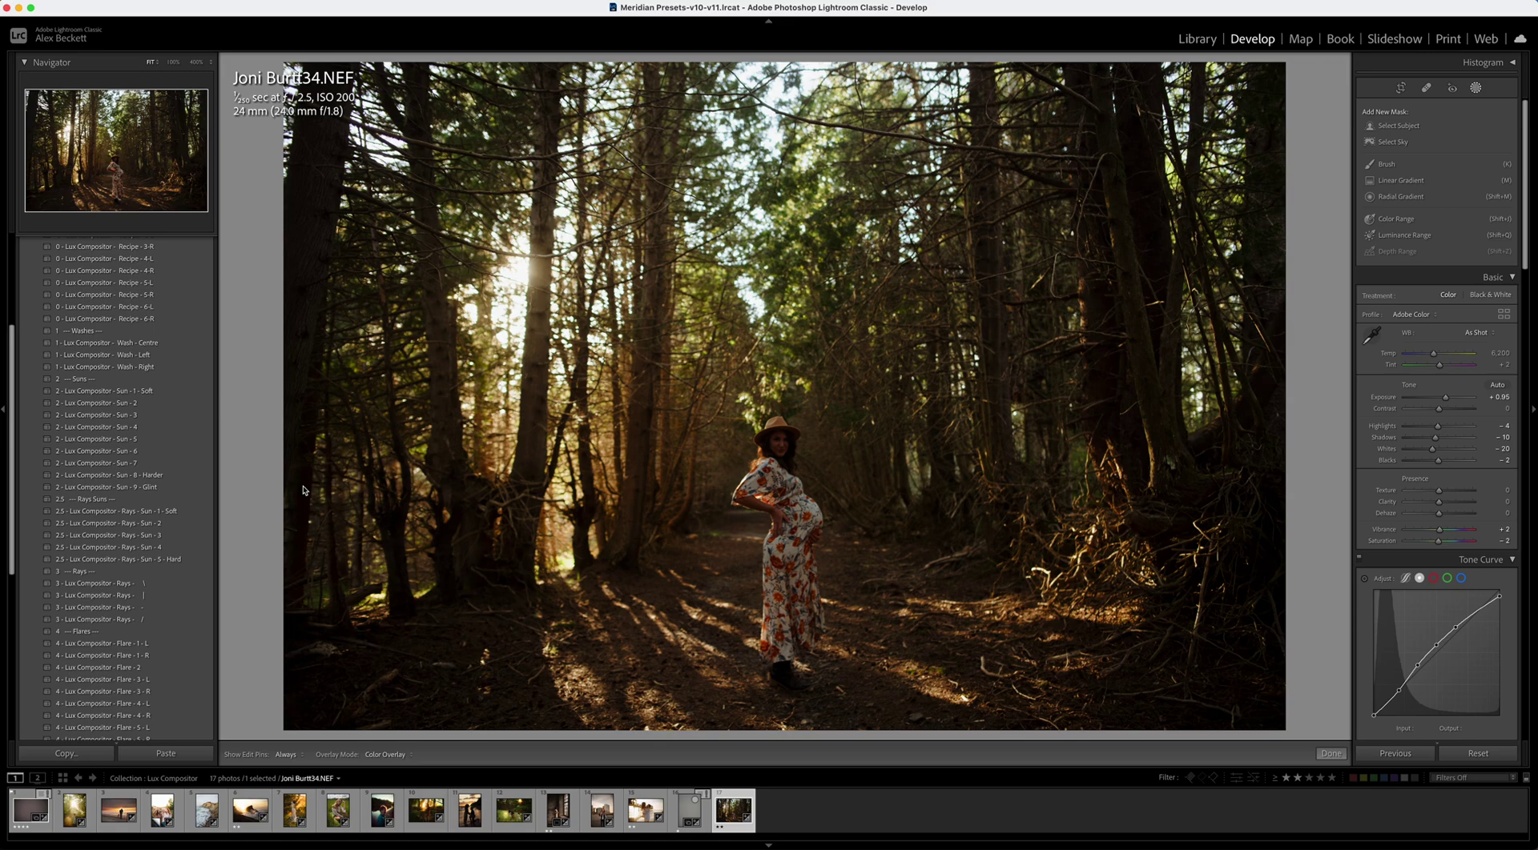
pyautogui.click(160, 512)
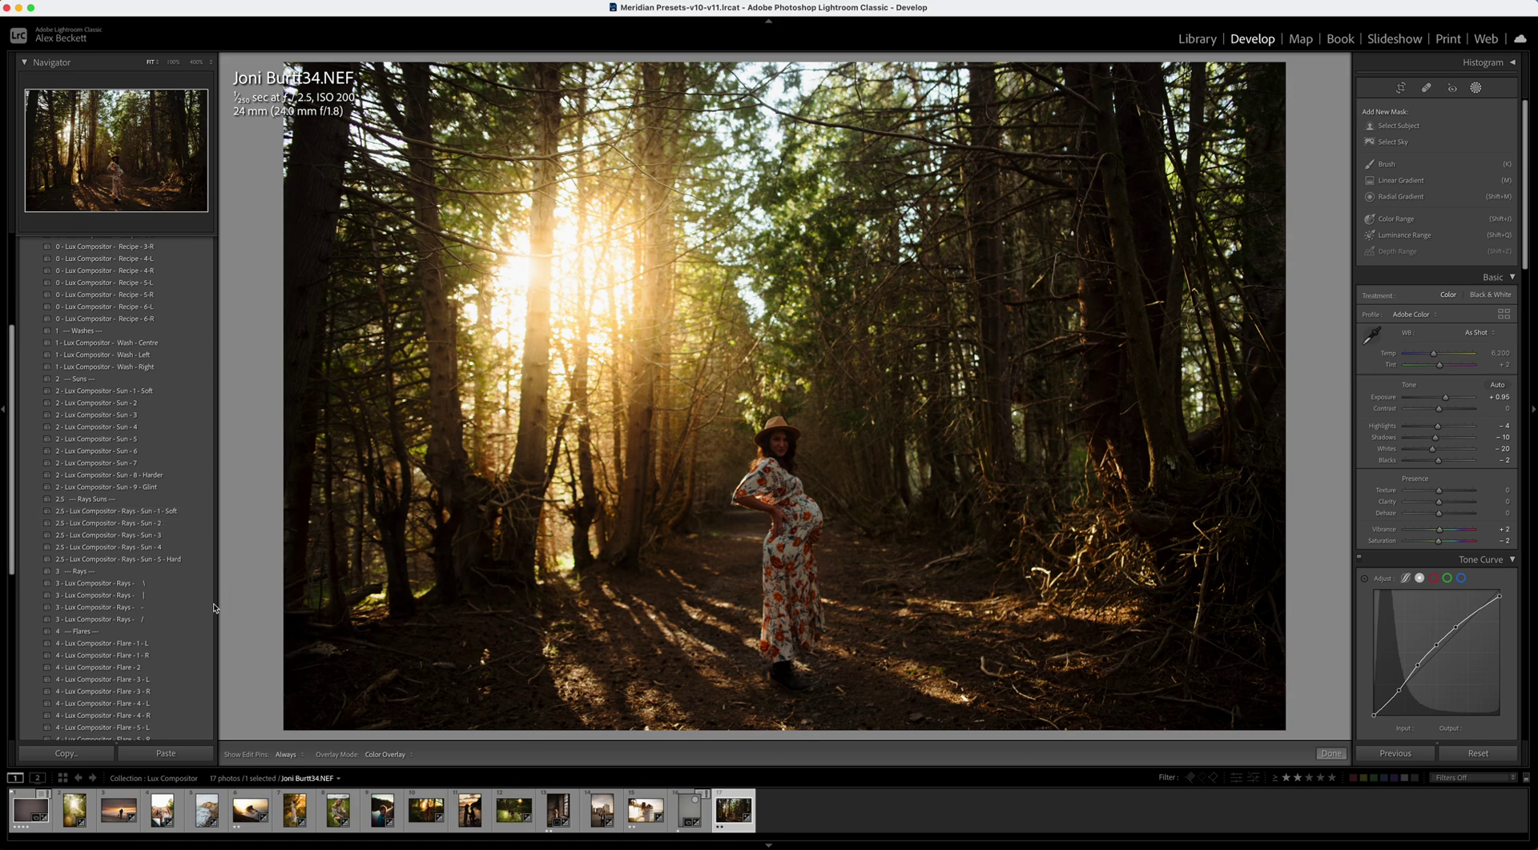
# Preview the four directional Rays presets and the Flare 1-L preset, leaving the photo without a light effect.
pyautogui.click(145, 584)
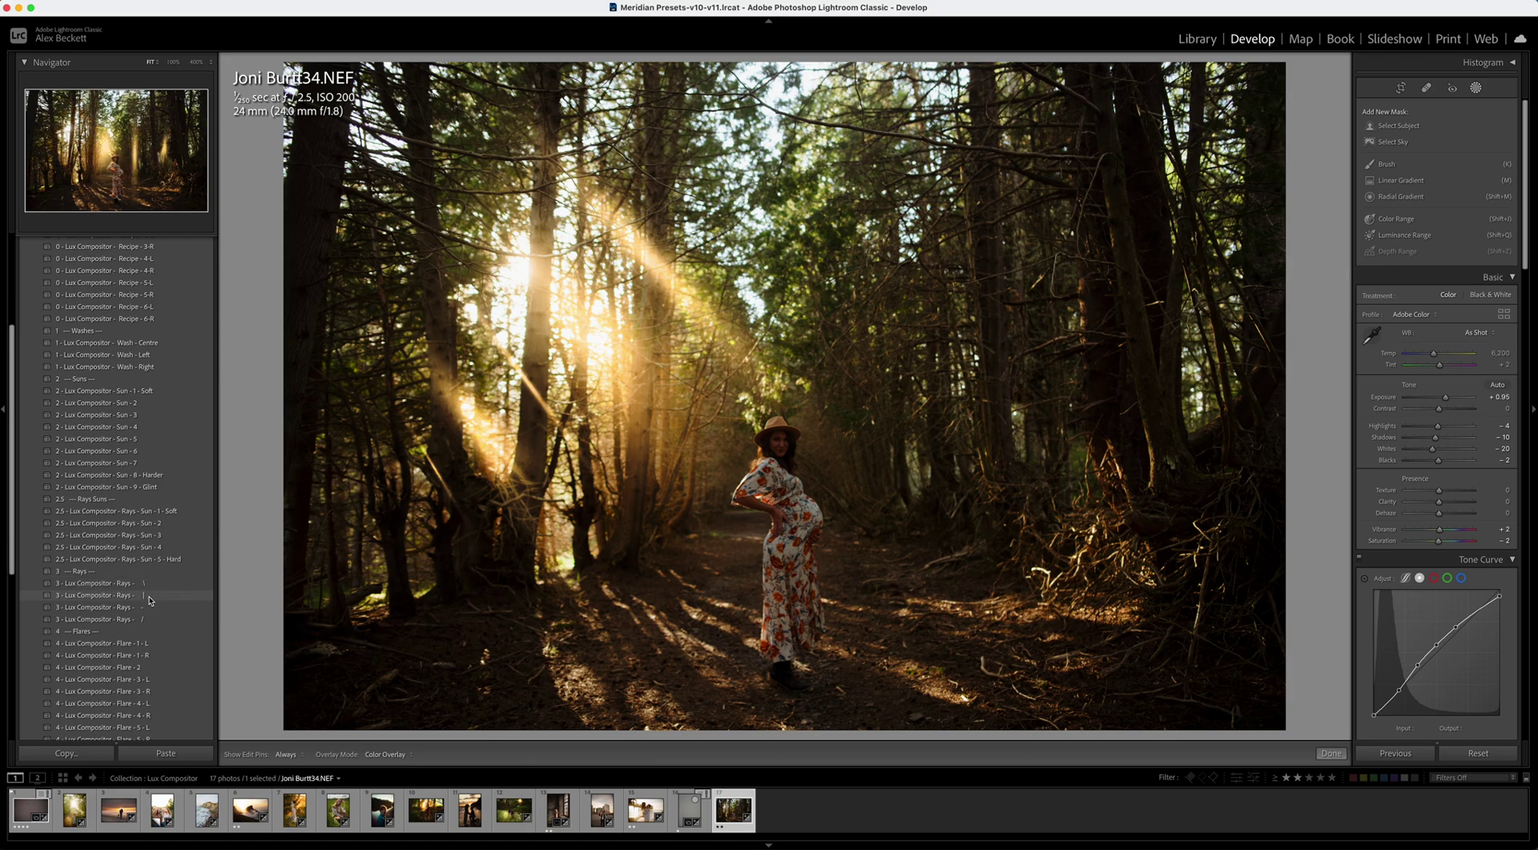
pyautogui.click(149, 600)
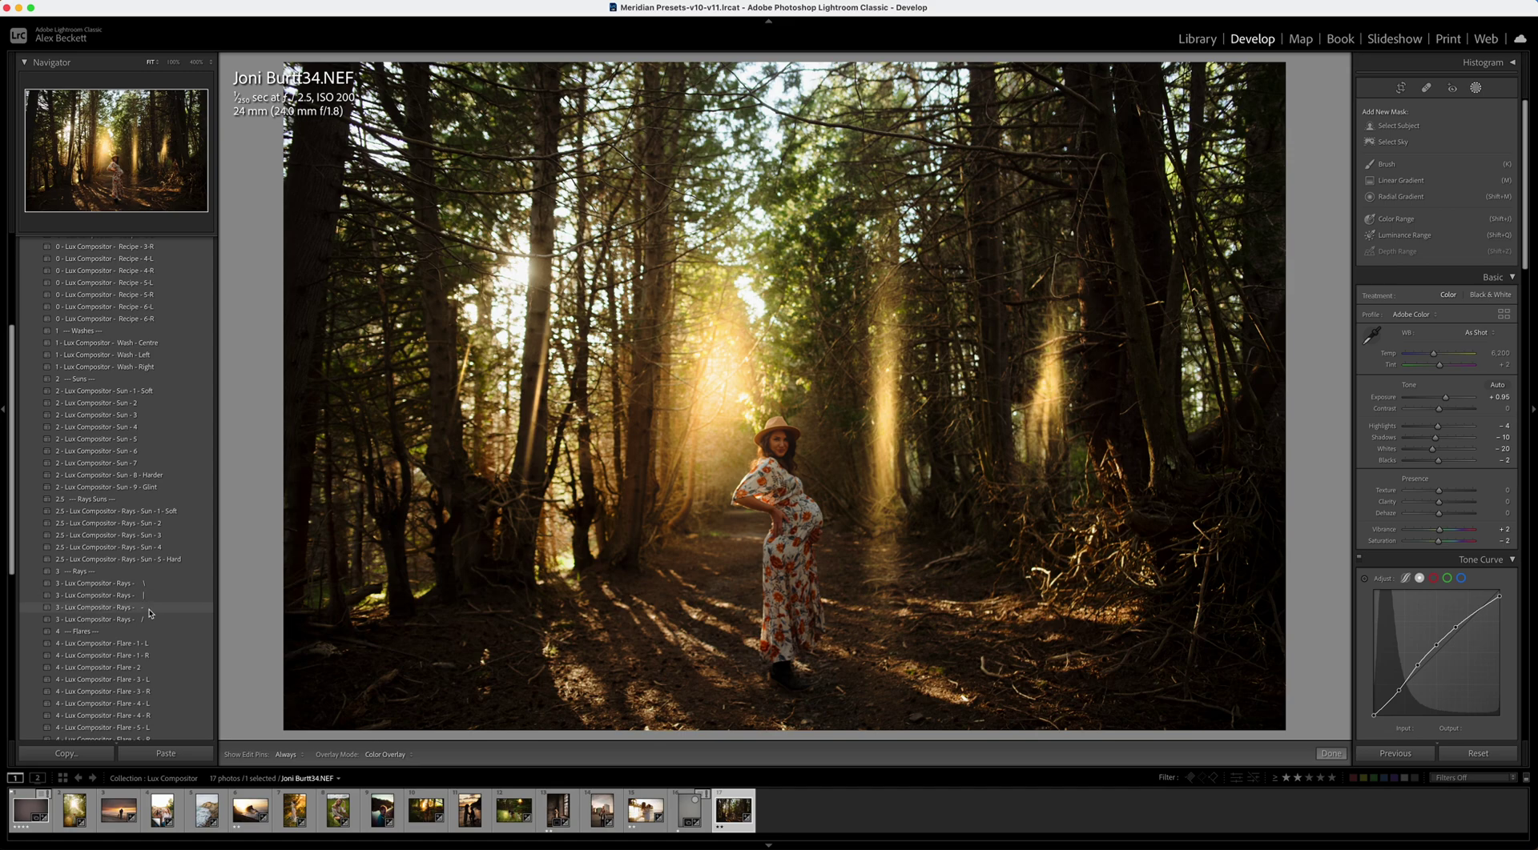
pyautogui.click(149, 610)
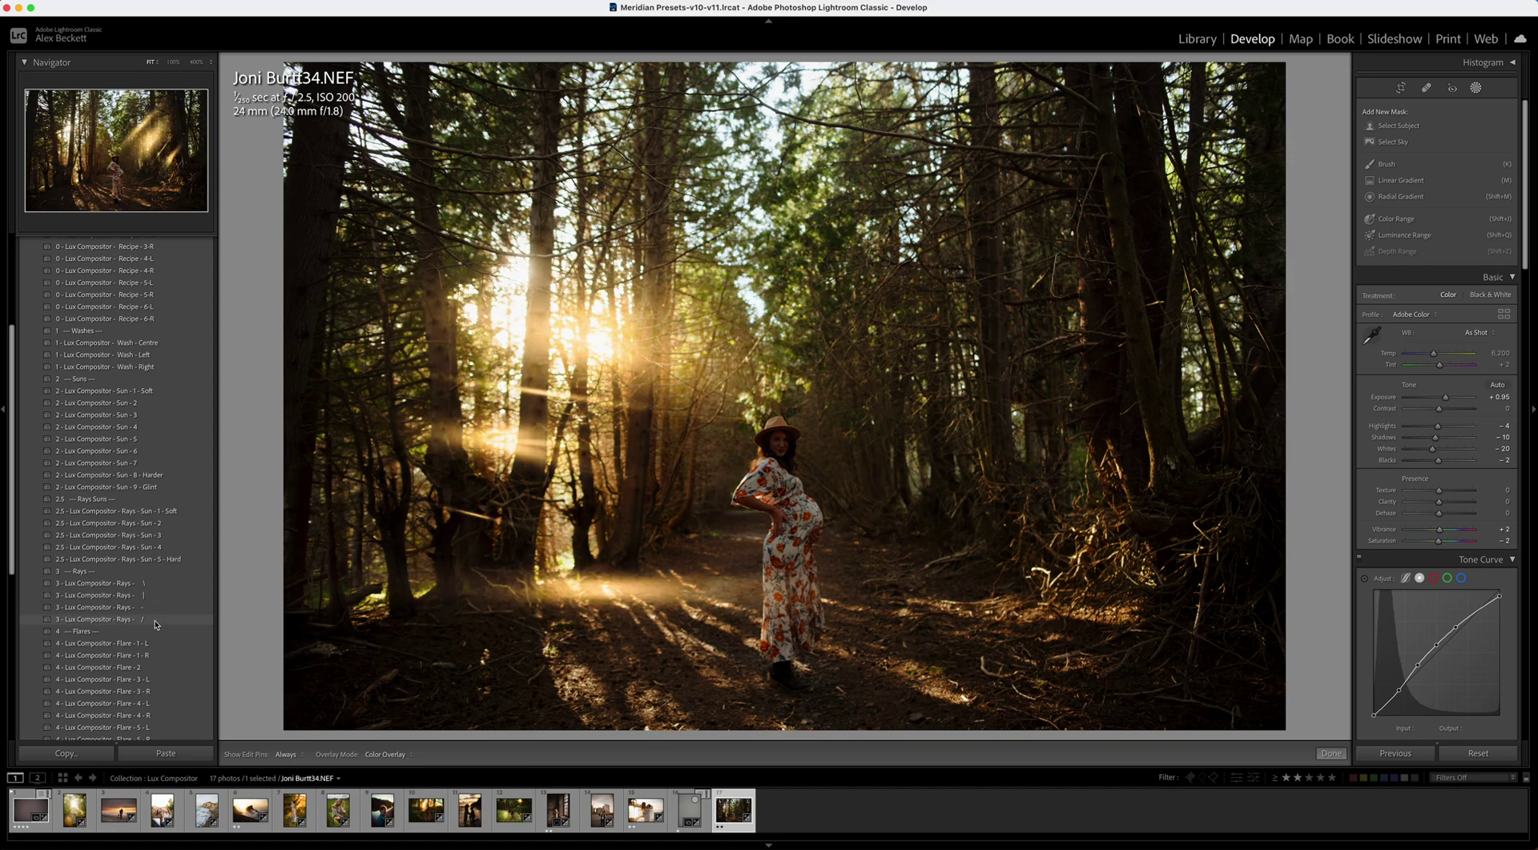
pyautogui.click(156, 622)
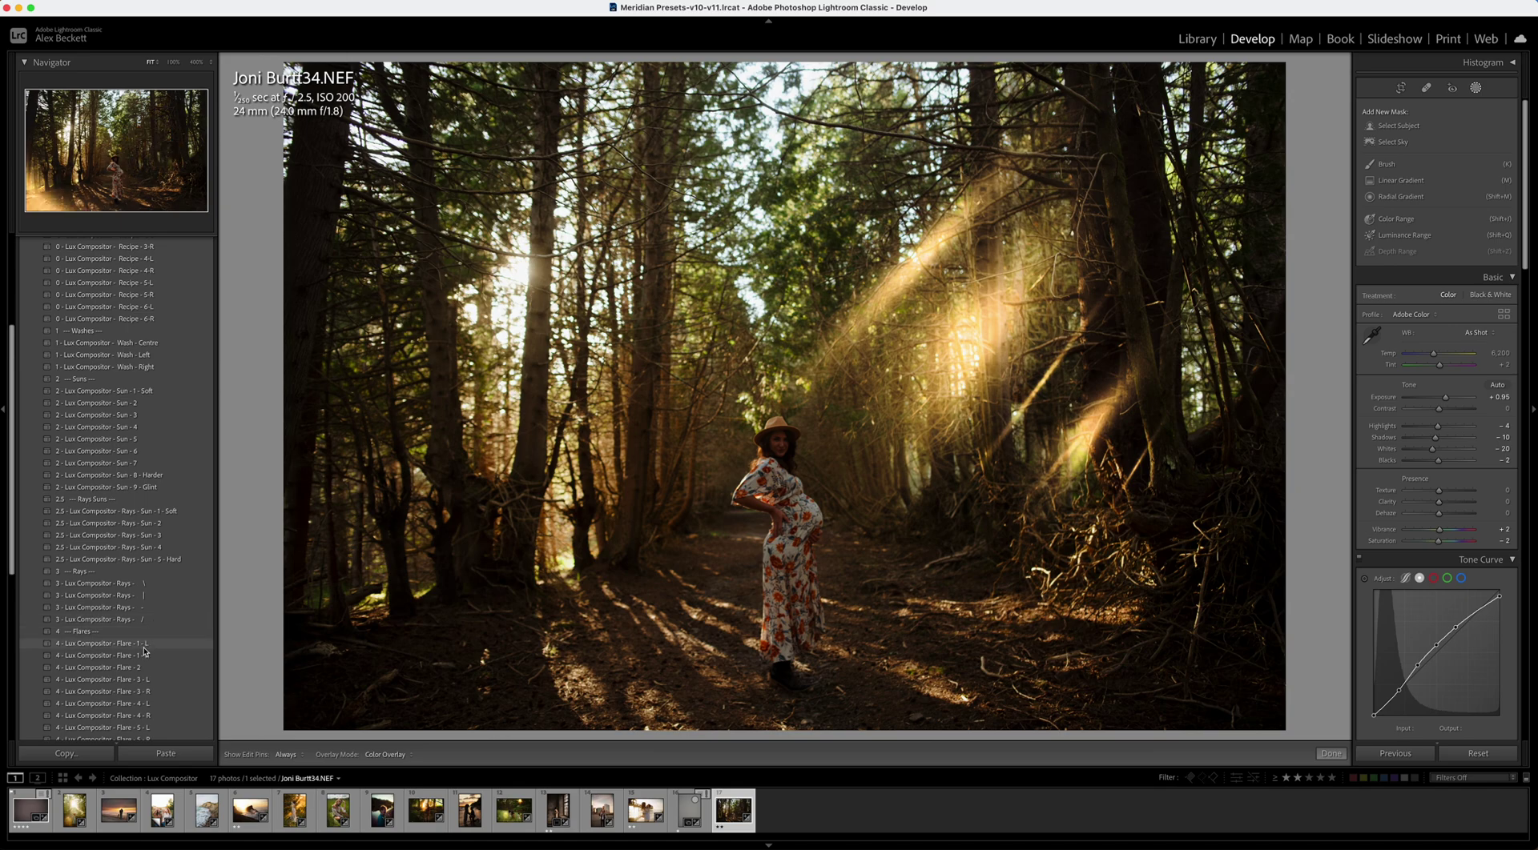
pyautogui.click(143, 647)
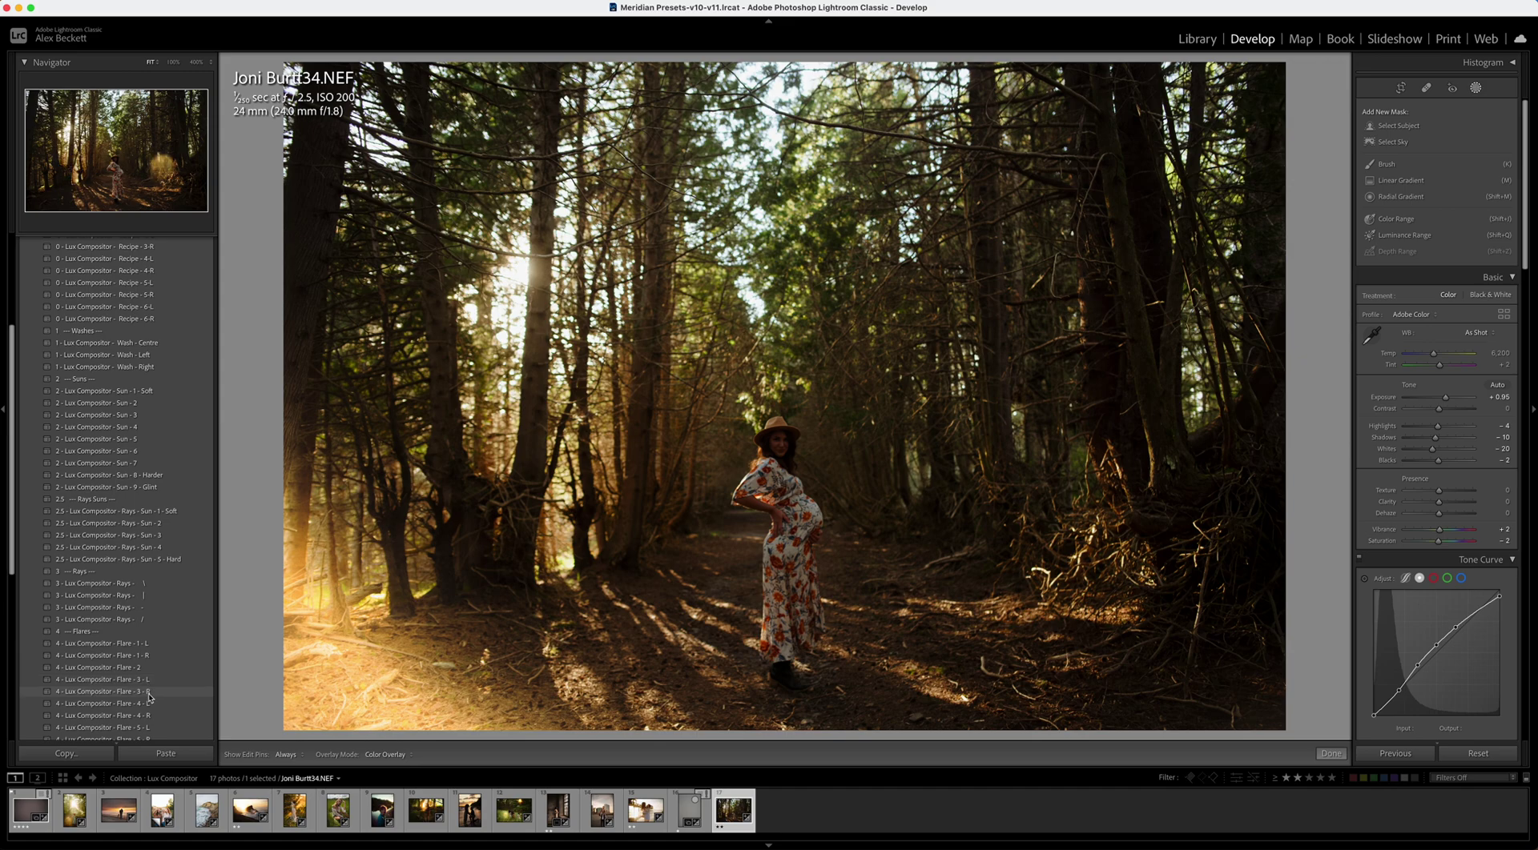
pyautogui.press('super+z')
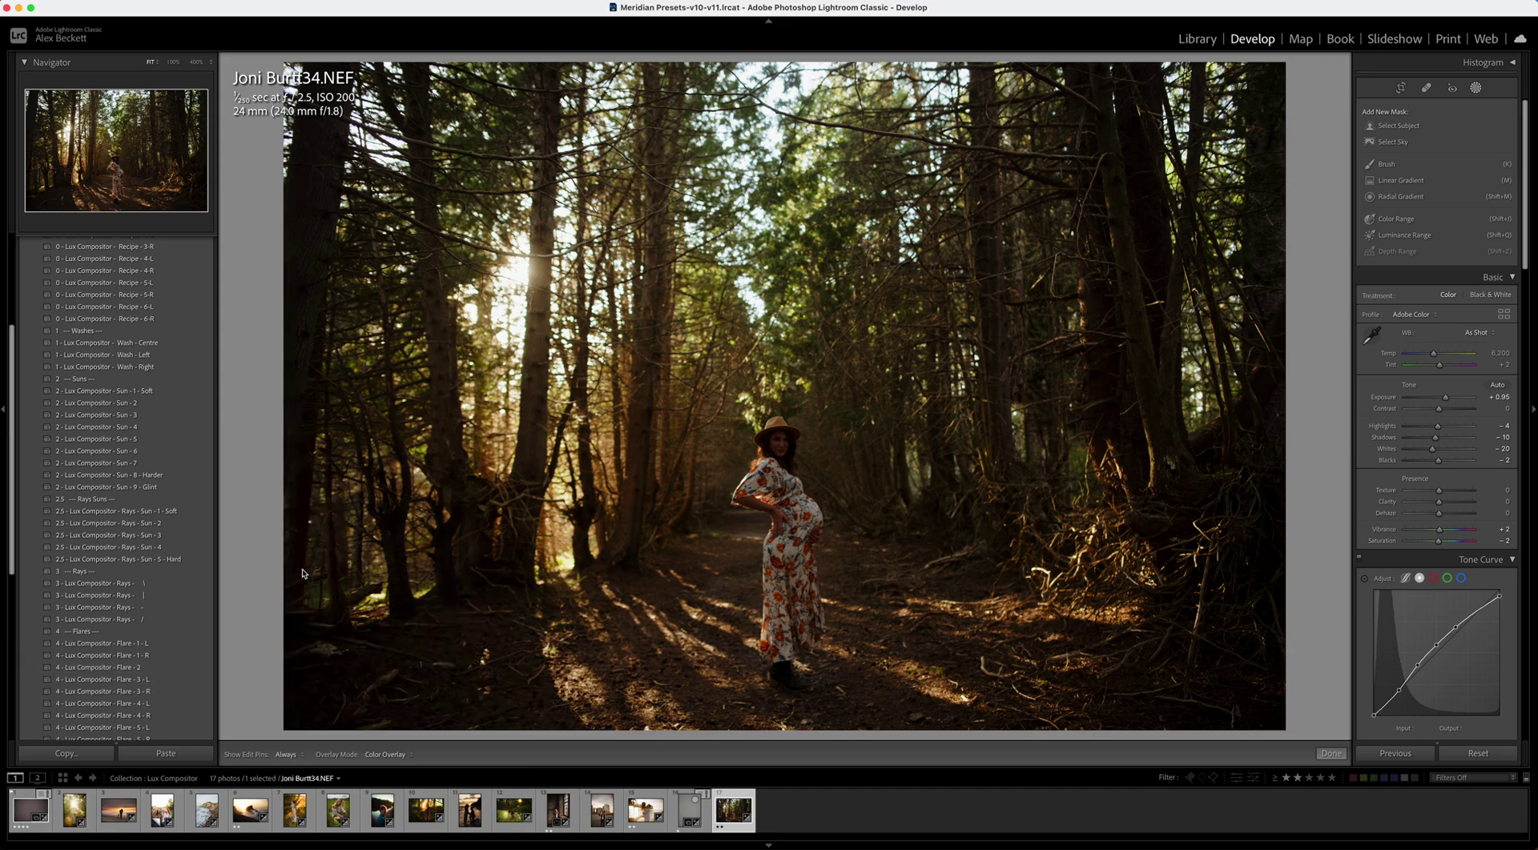
# Compare the Sun 1 - Soft and Sun 2 presets on the photo by alternating between them.
pyautogui.click(124, 394)
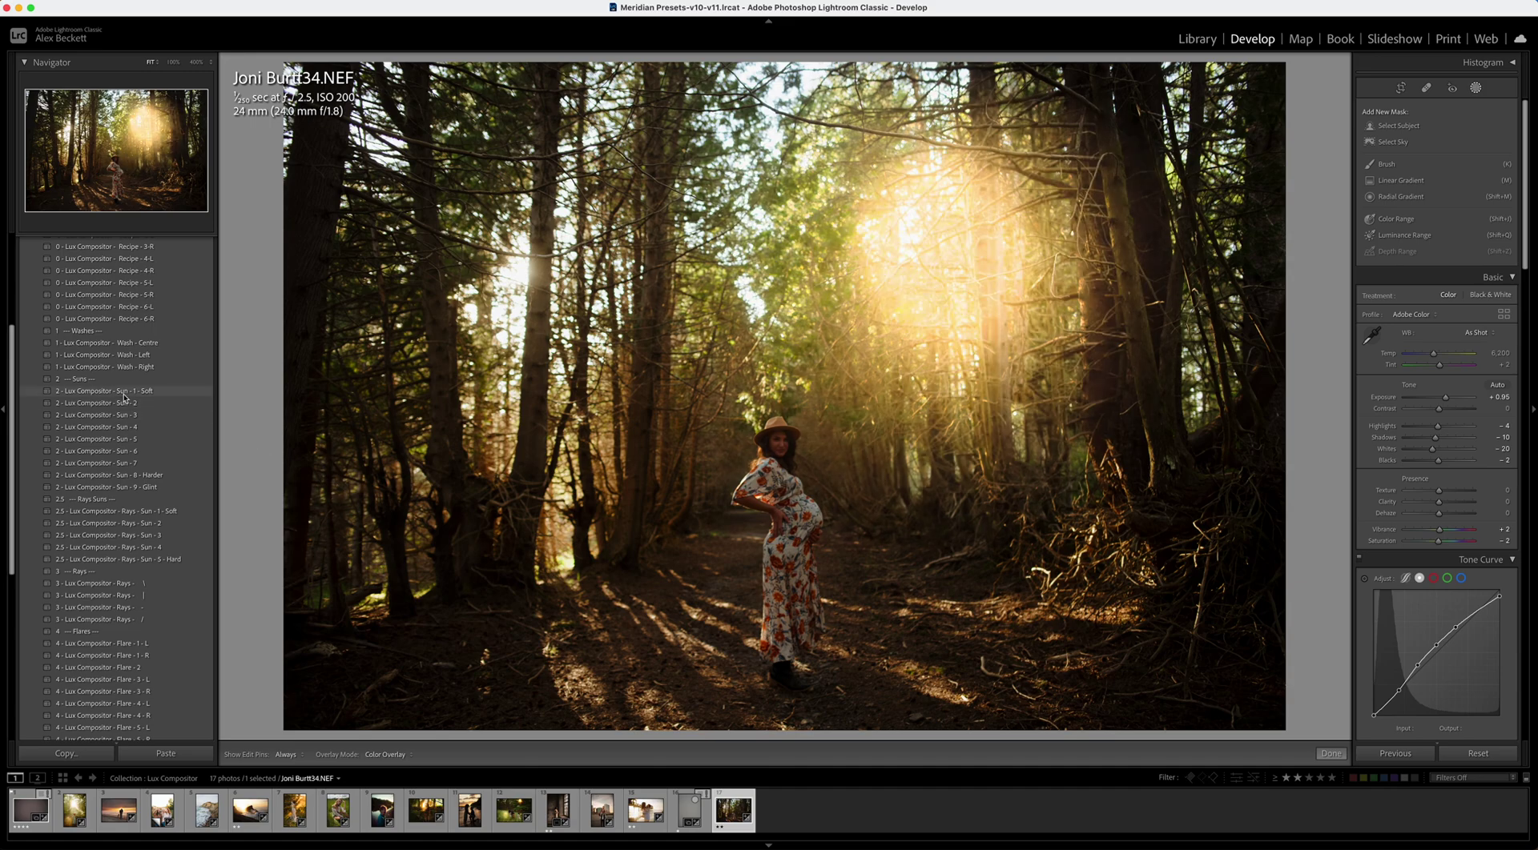
pyautogui.click(124, 405)
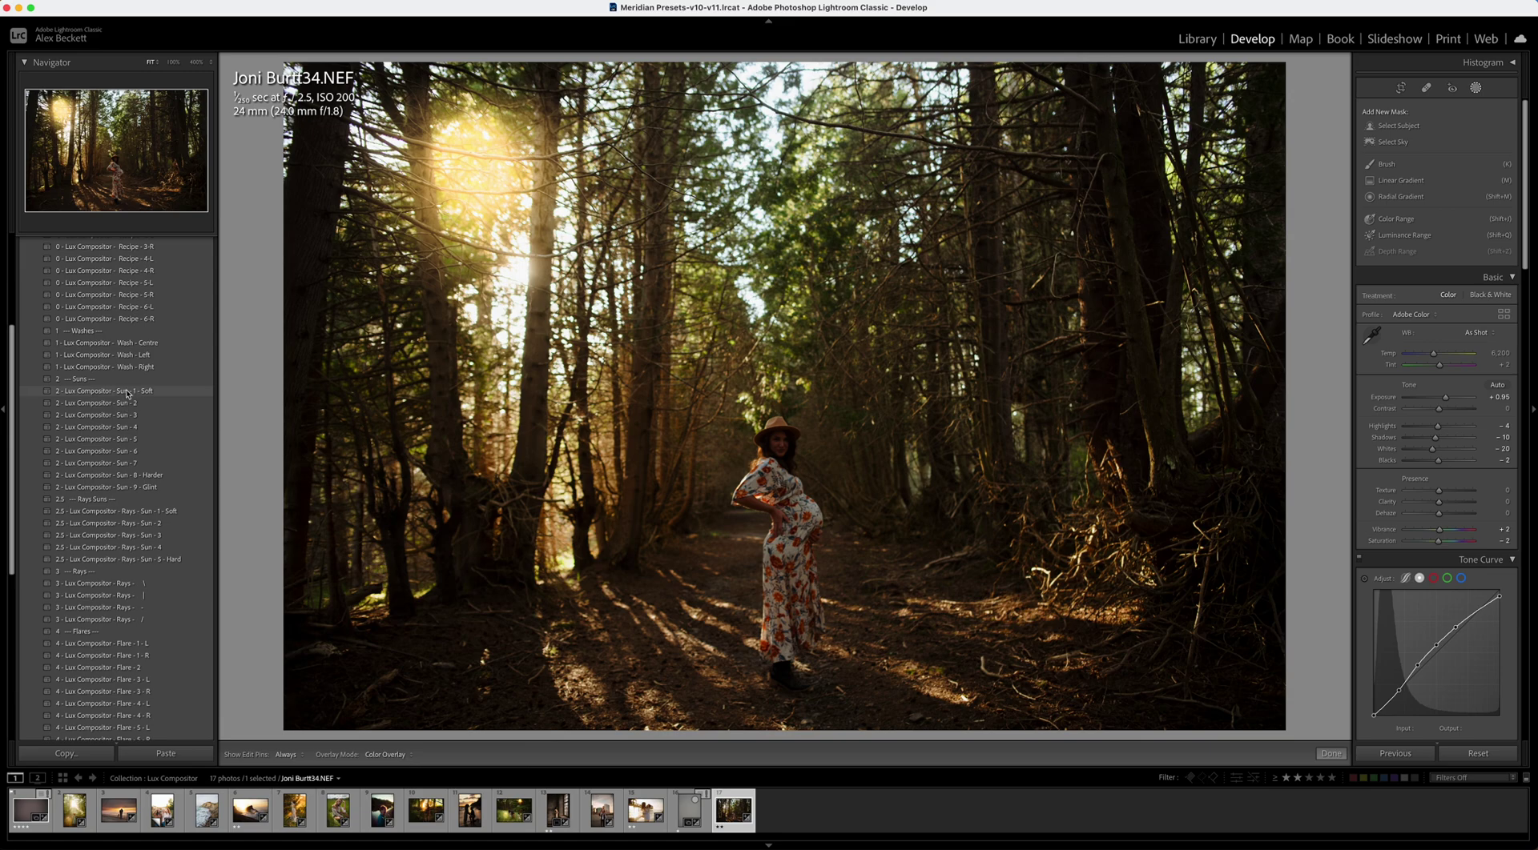
pyautogui.click(126, 392)
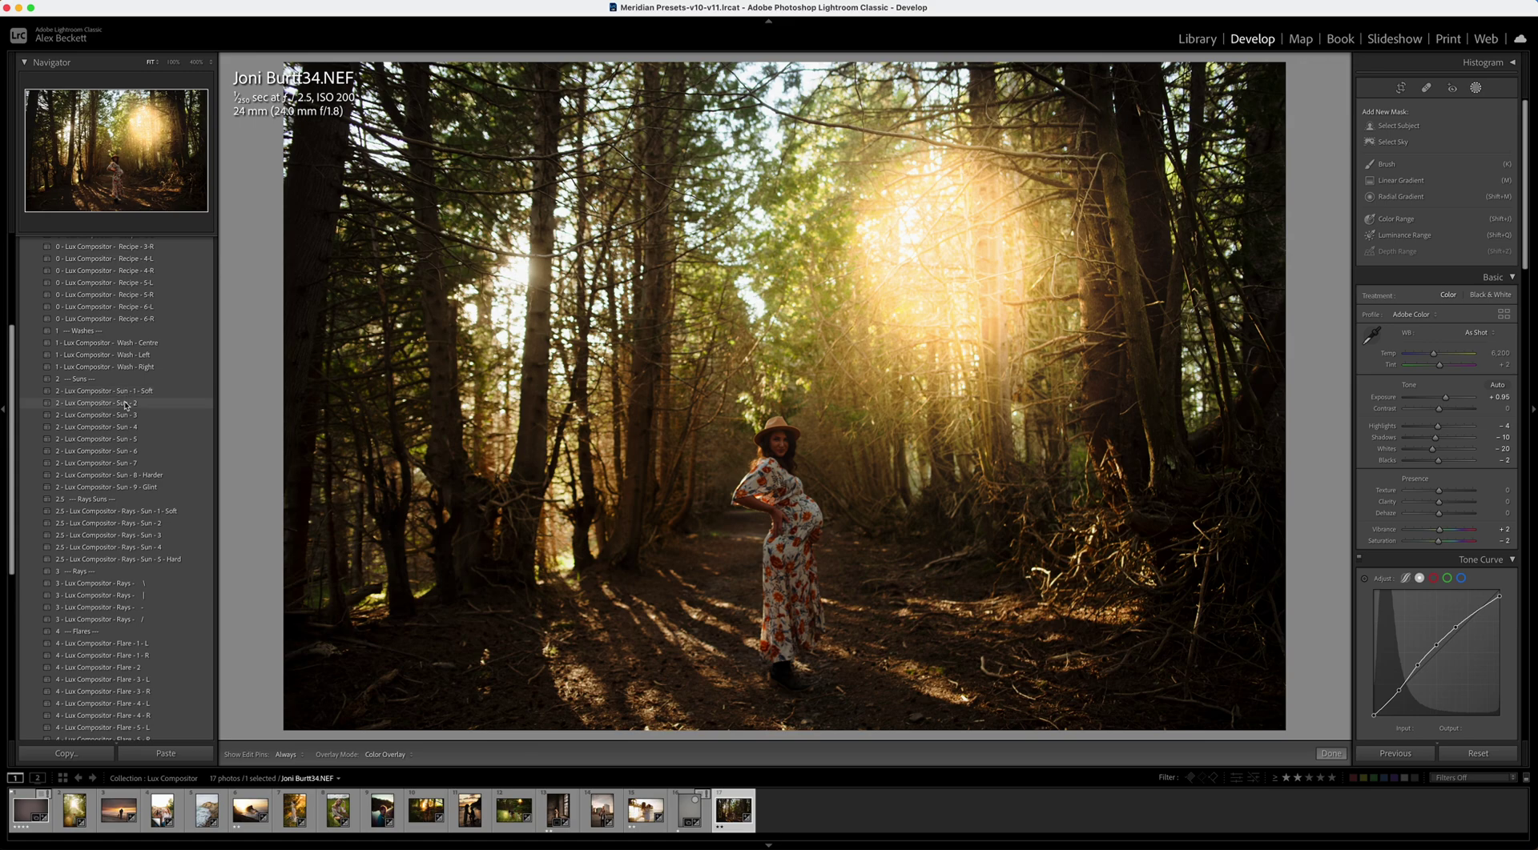
pyautogui.click(124, 404)
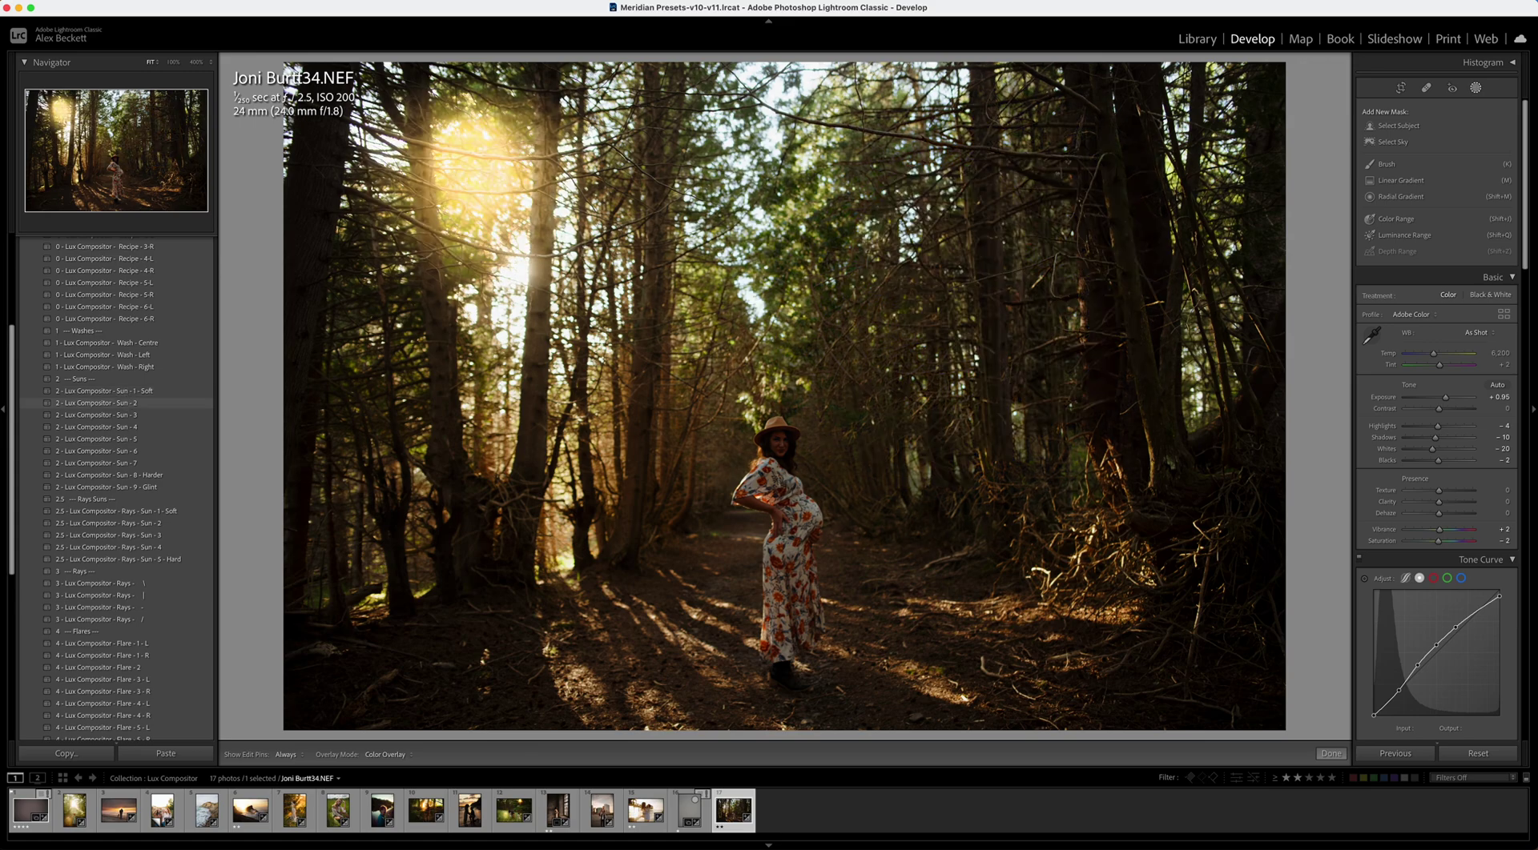
# Compare the Sun 3 to Sun 7 presets on the photo and apply Sun 6.
pyautogui.click(124, 416)
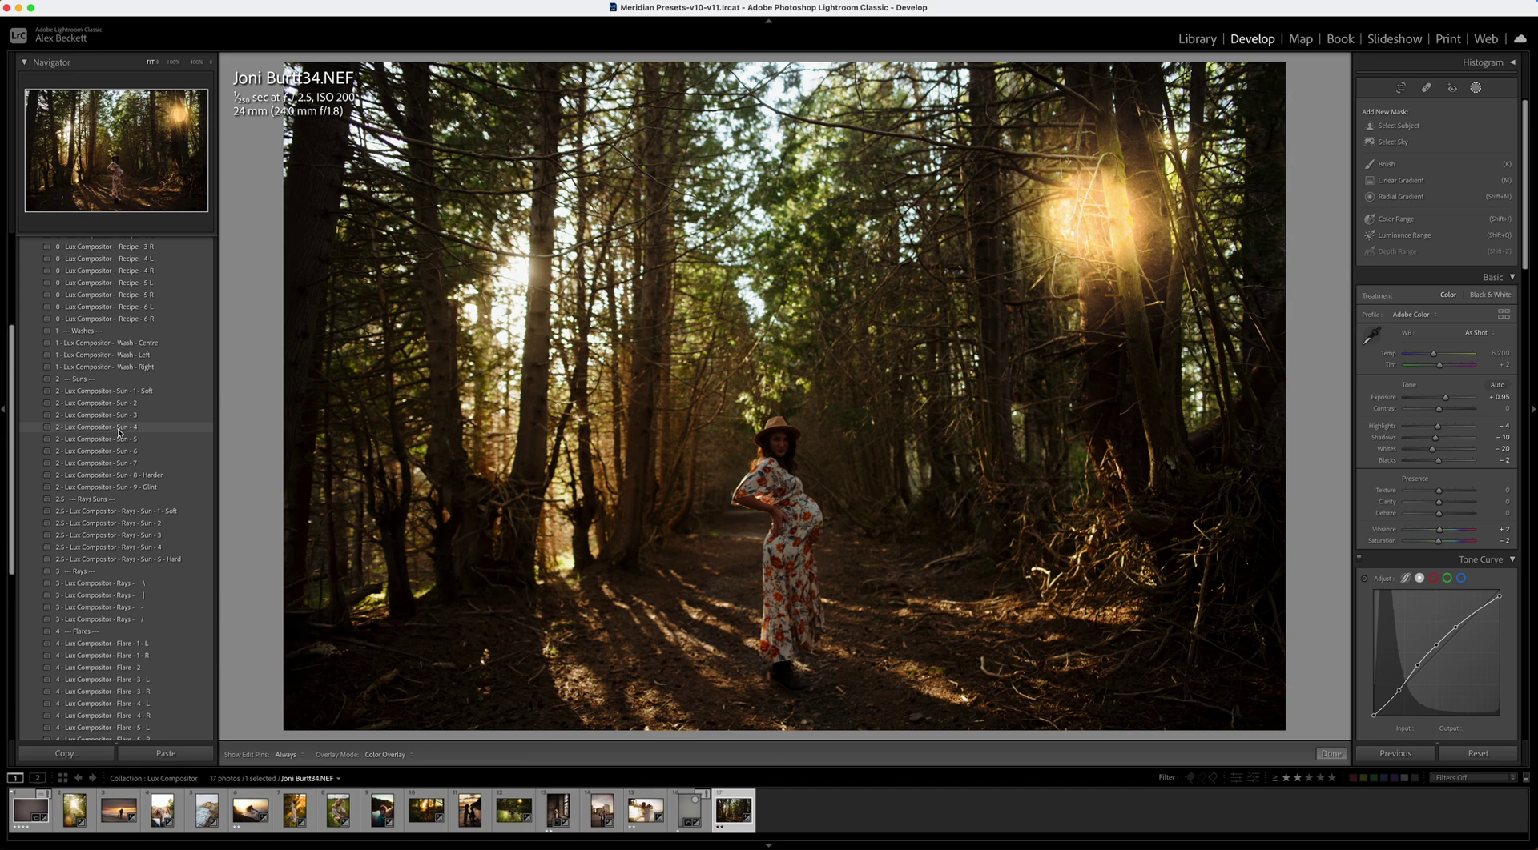
pyautogui.click(118, 429)
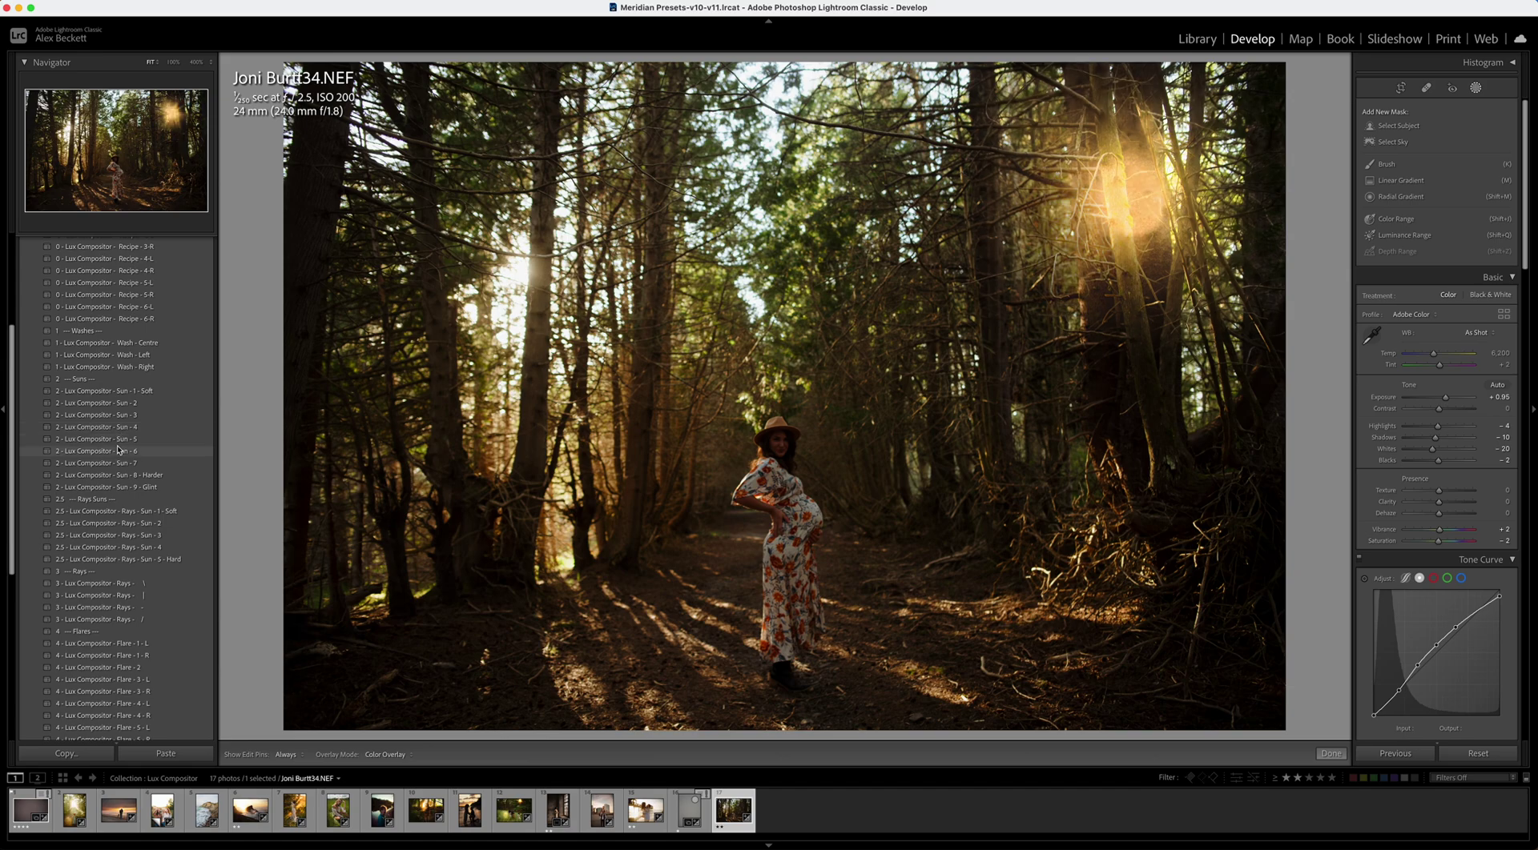
pyautogui.click(118, 450)
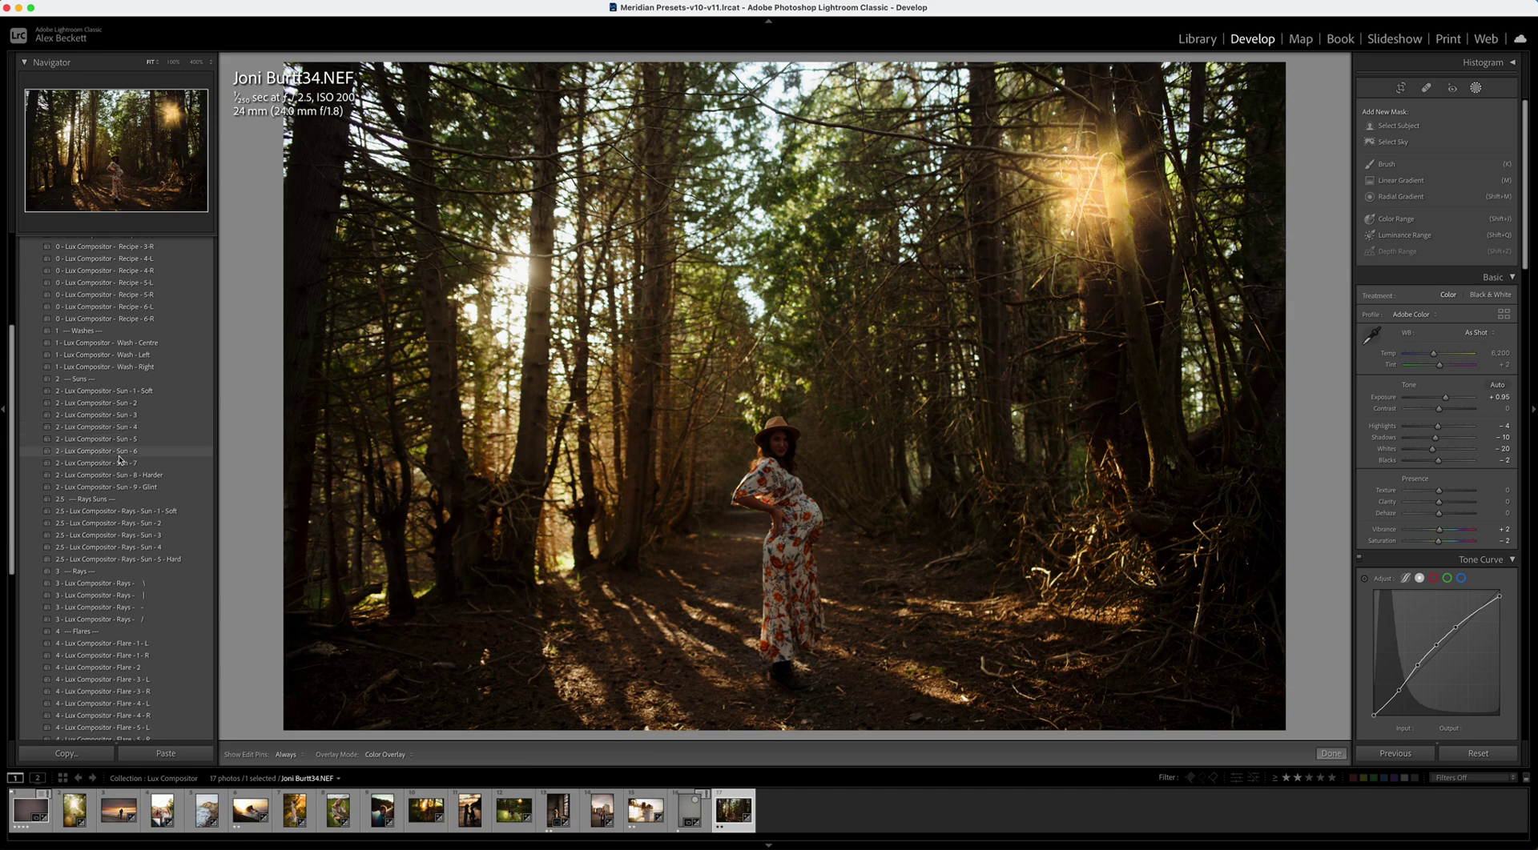
pyautogui.click(118, 463)
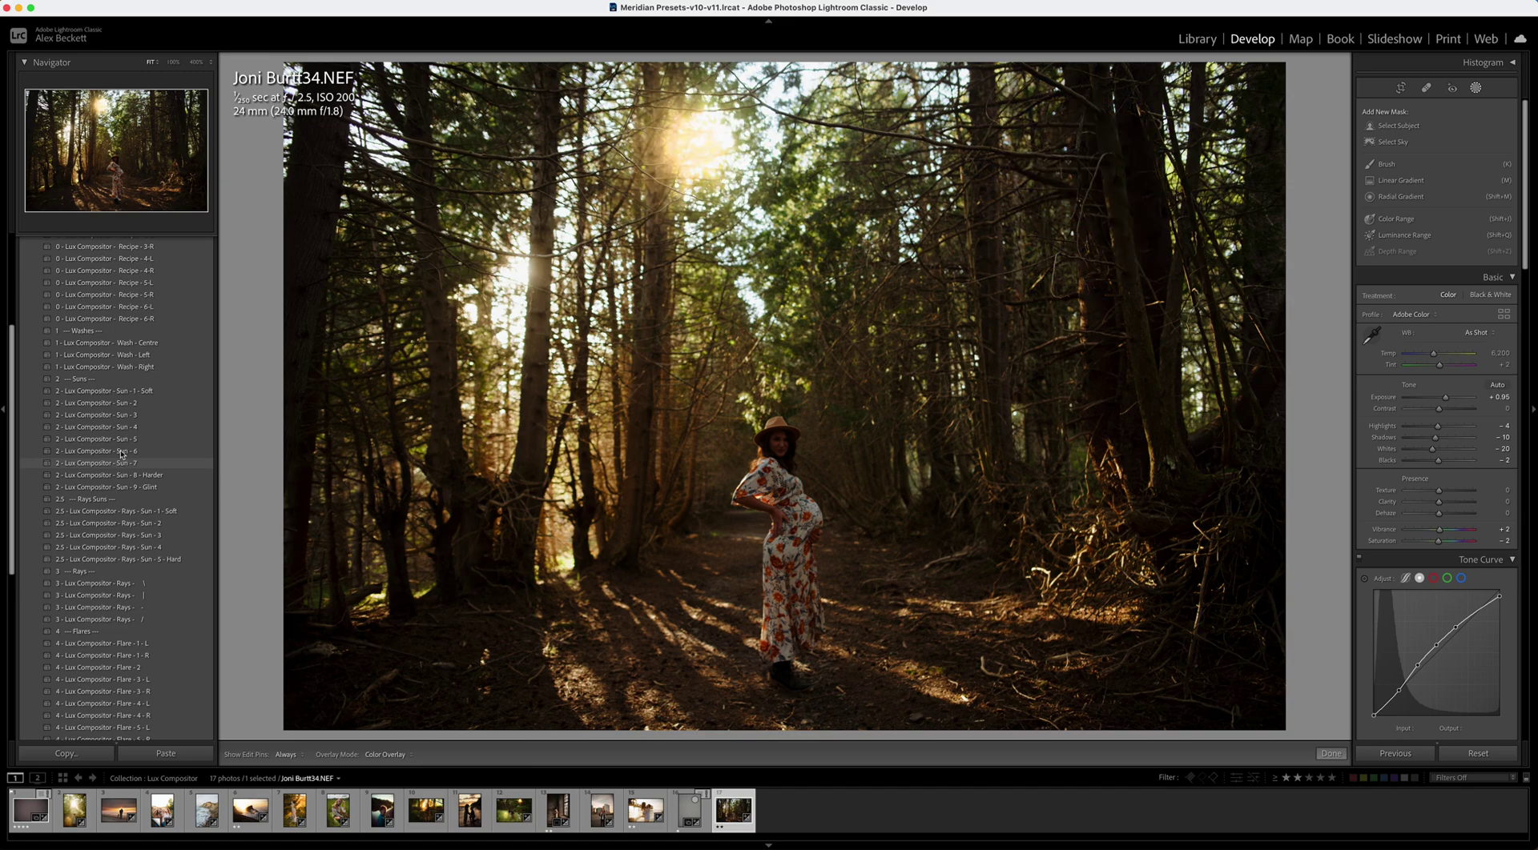
pyautogui.click(120, 452)
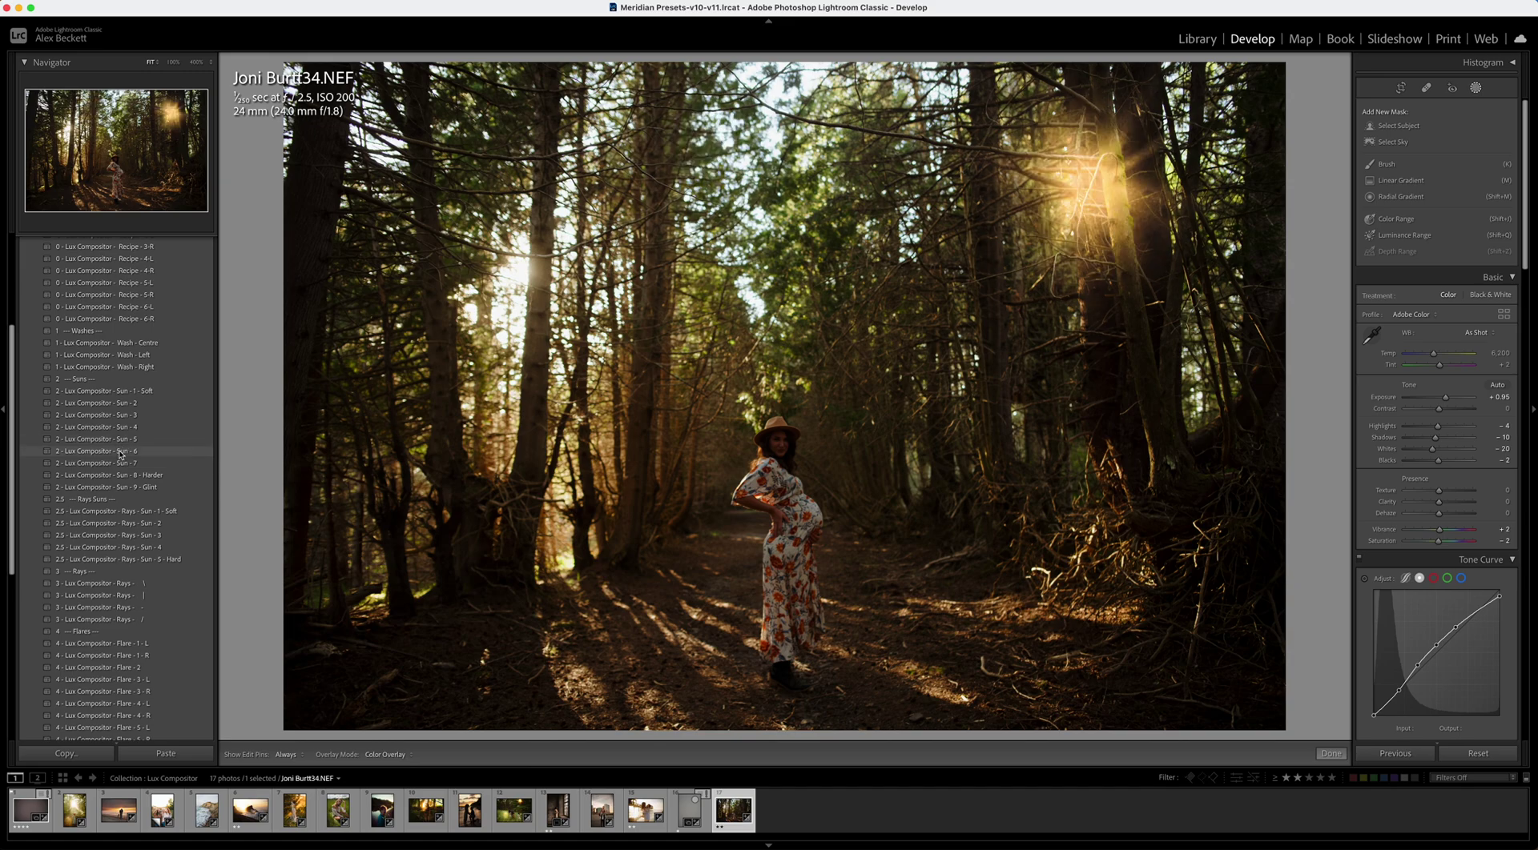
pyautogui.click(121, 451)
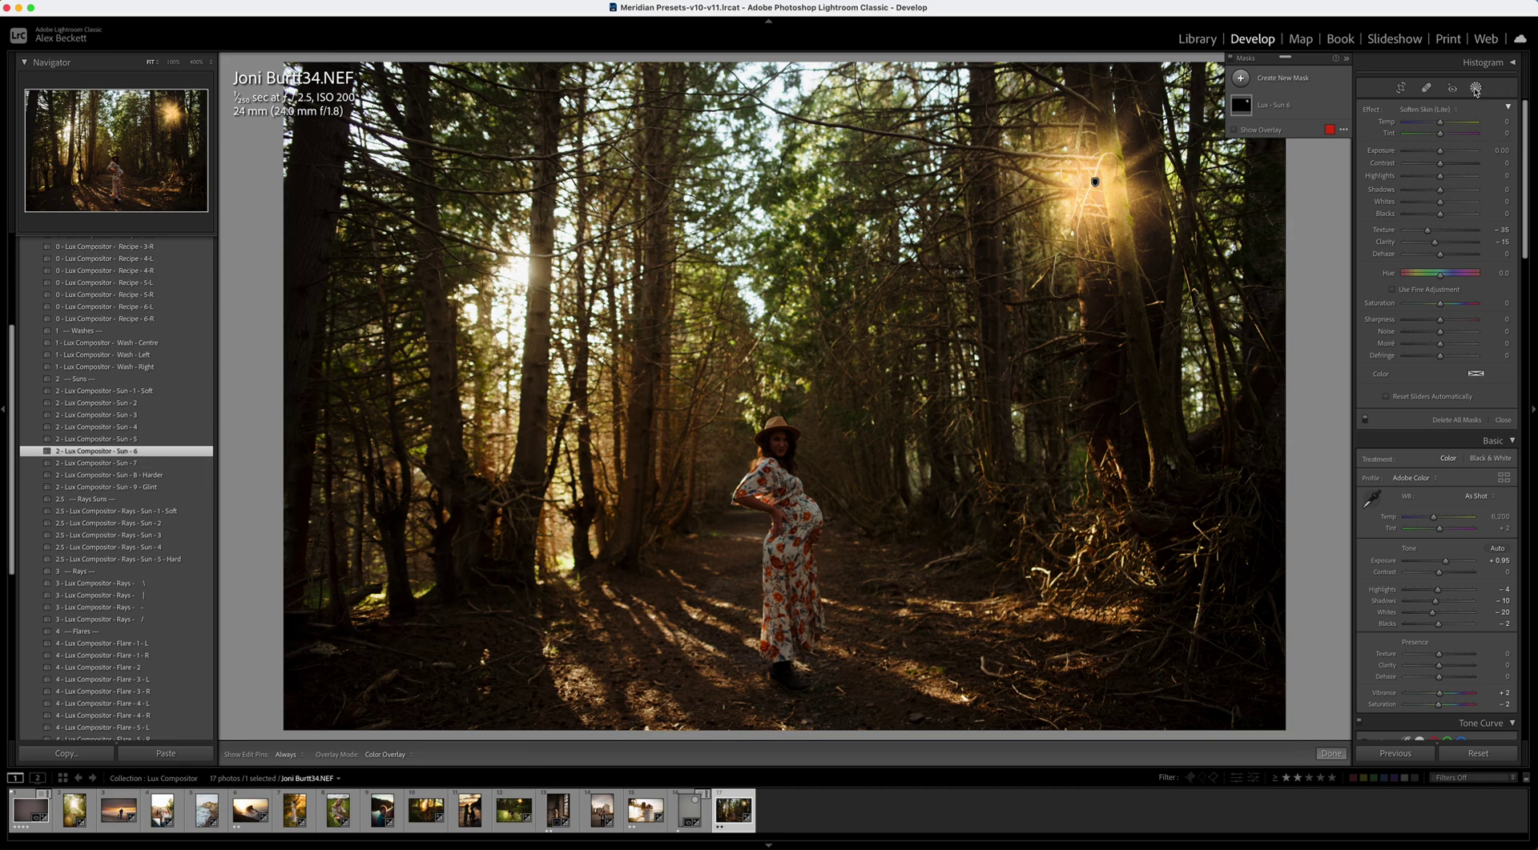
# Select the Lux - Sun 6 mask and move its glow onto the real sun shining between the trees.
pyautogui.click(1475, 88)
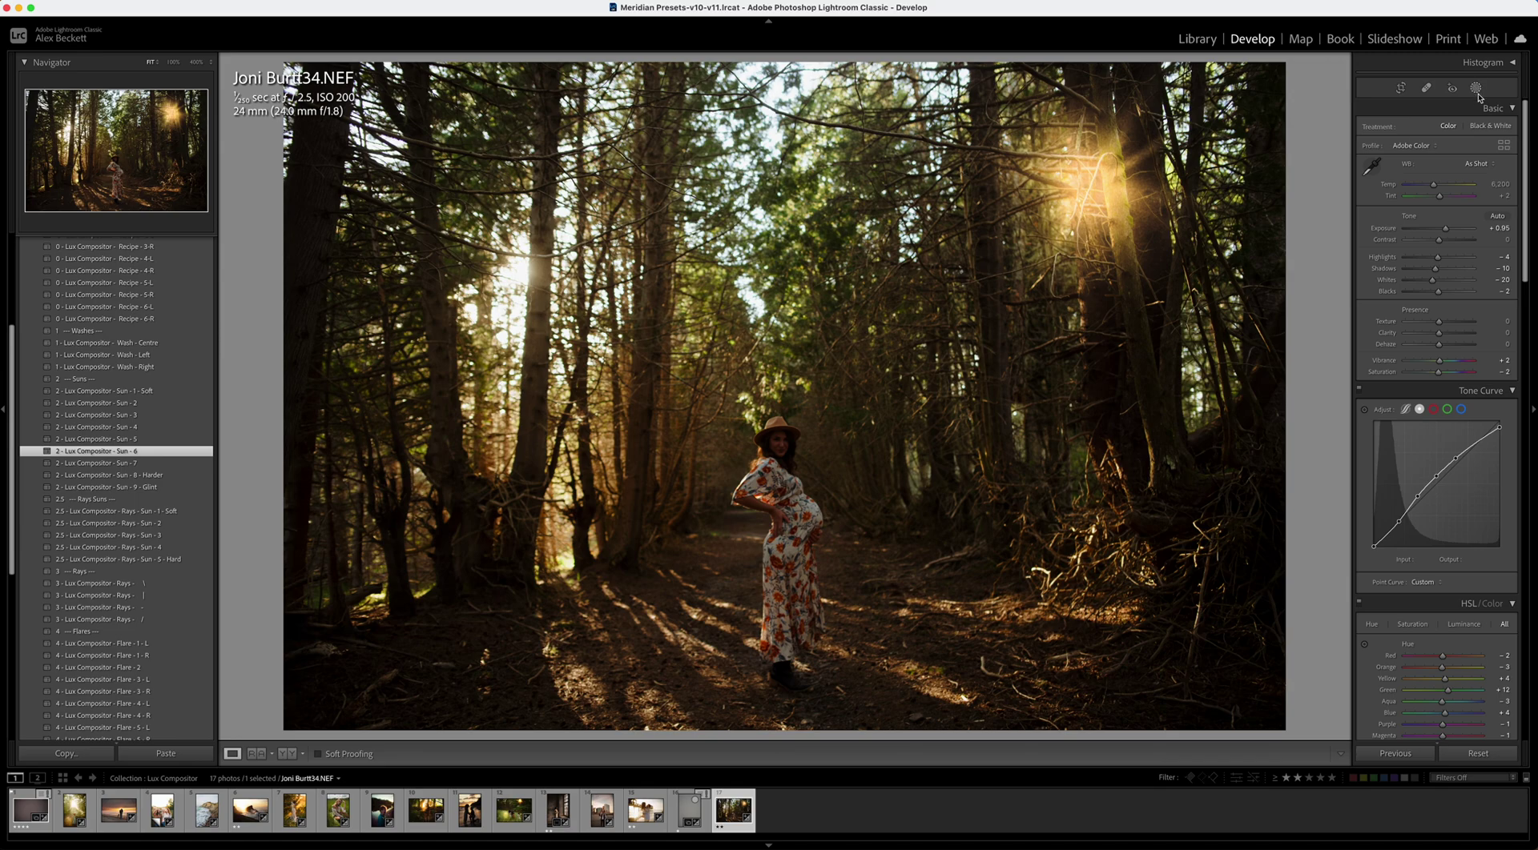
pyautogui.click(1475, 88)
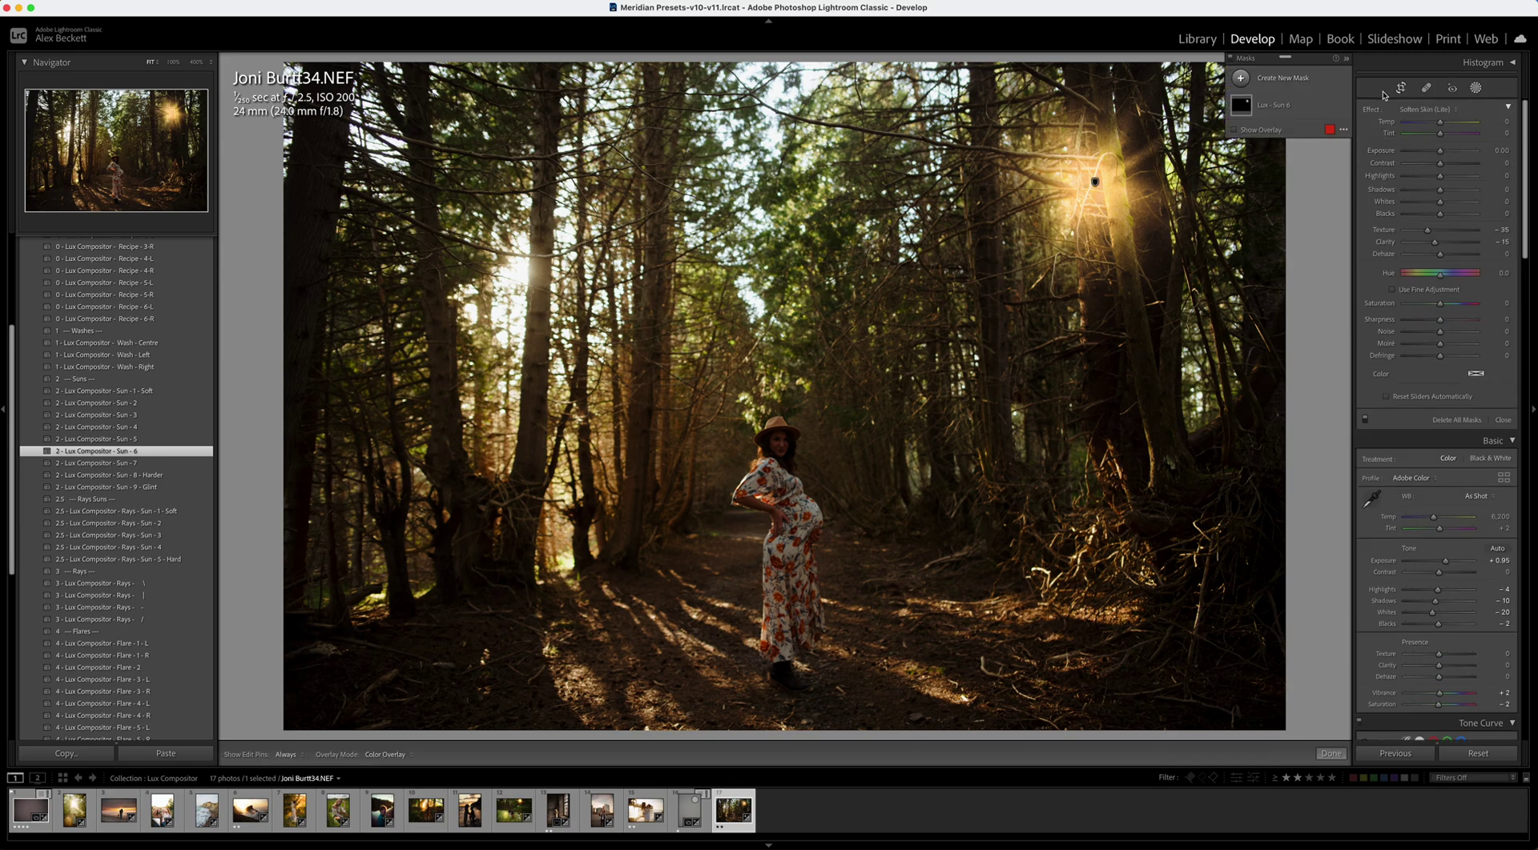
pyautogui.click(1280, 109)
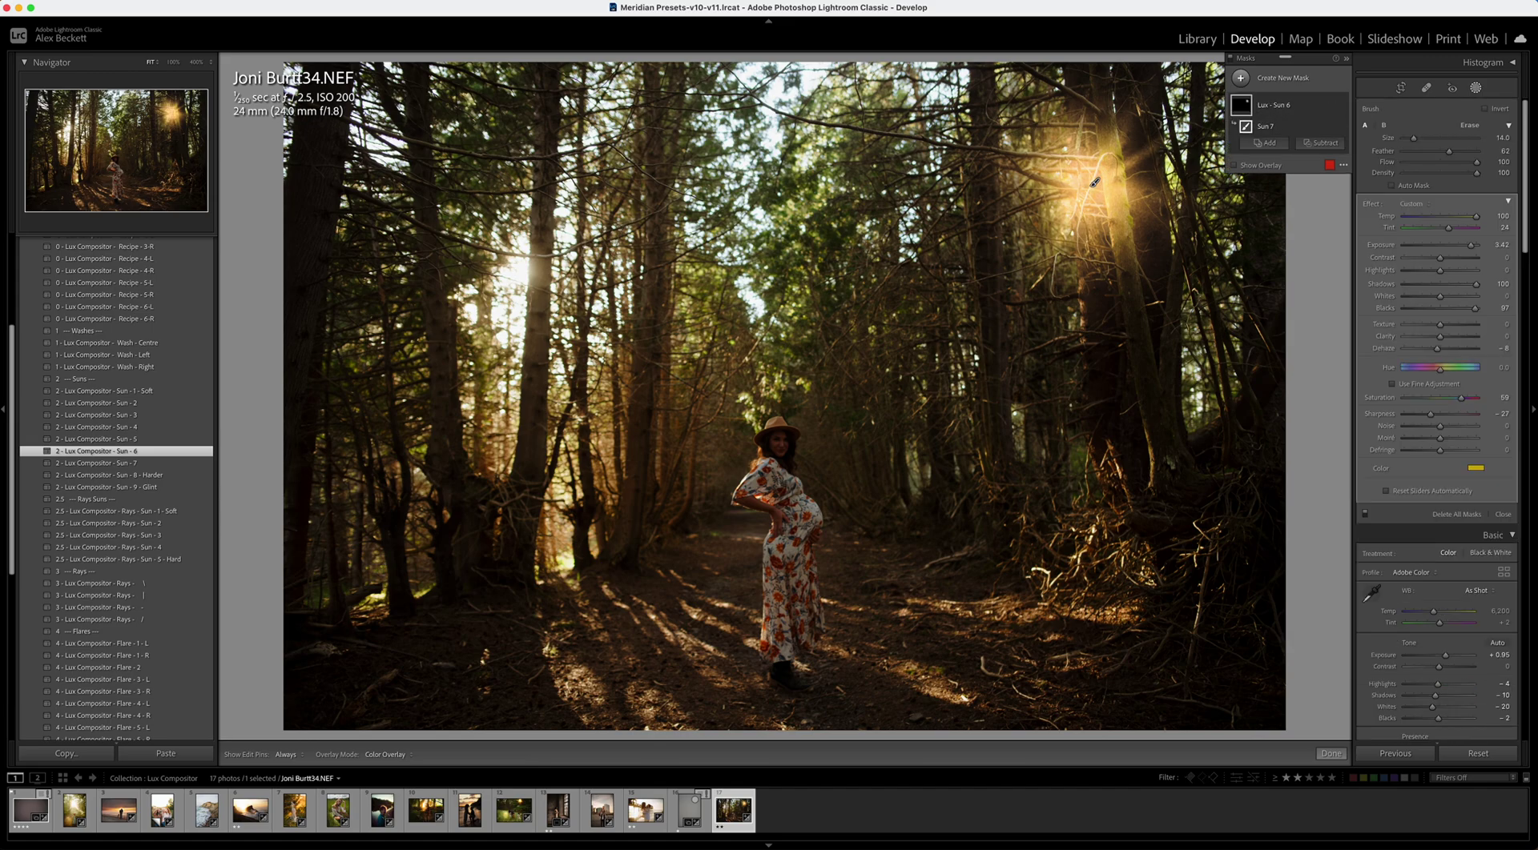
pyautogui.moveTo(1094, 182)
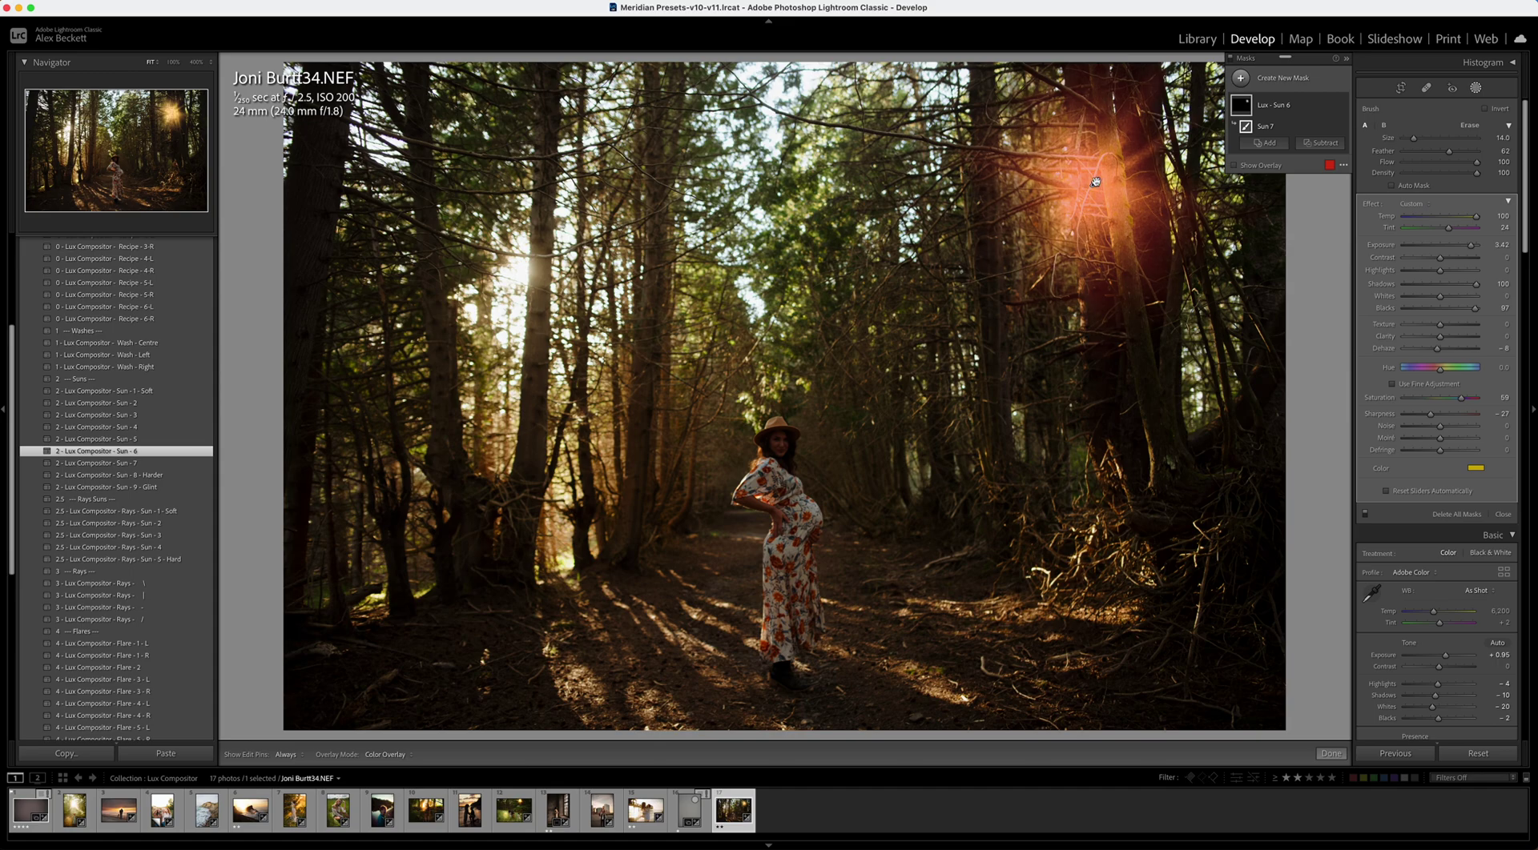
pyautogui.moveTo(1095, 182); pyautogui.dragTo(517, 272)
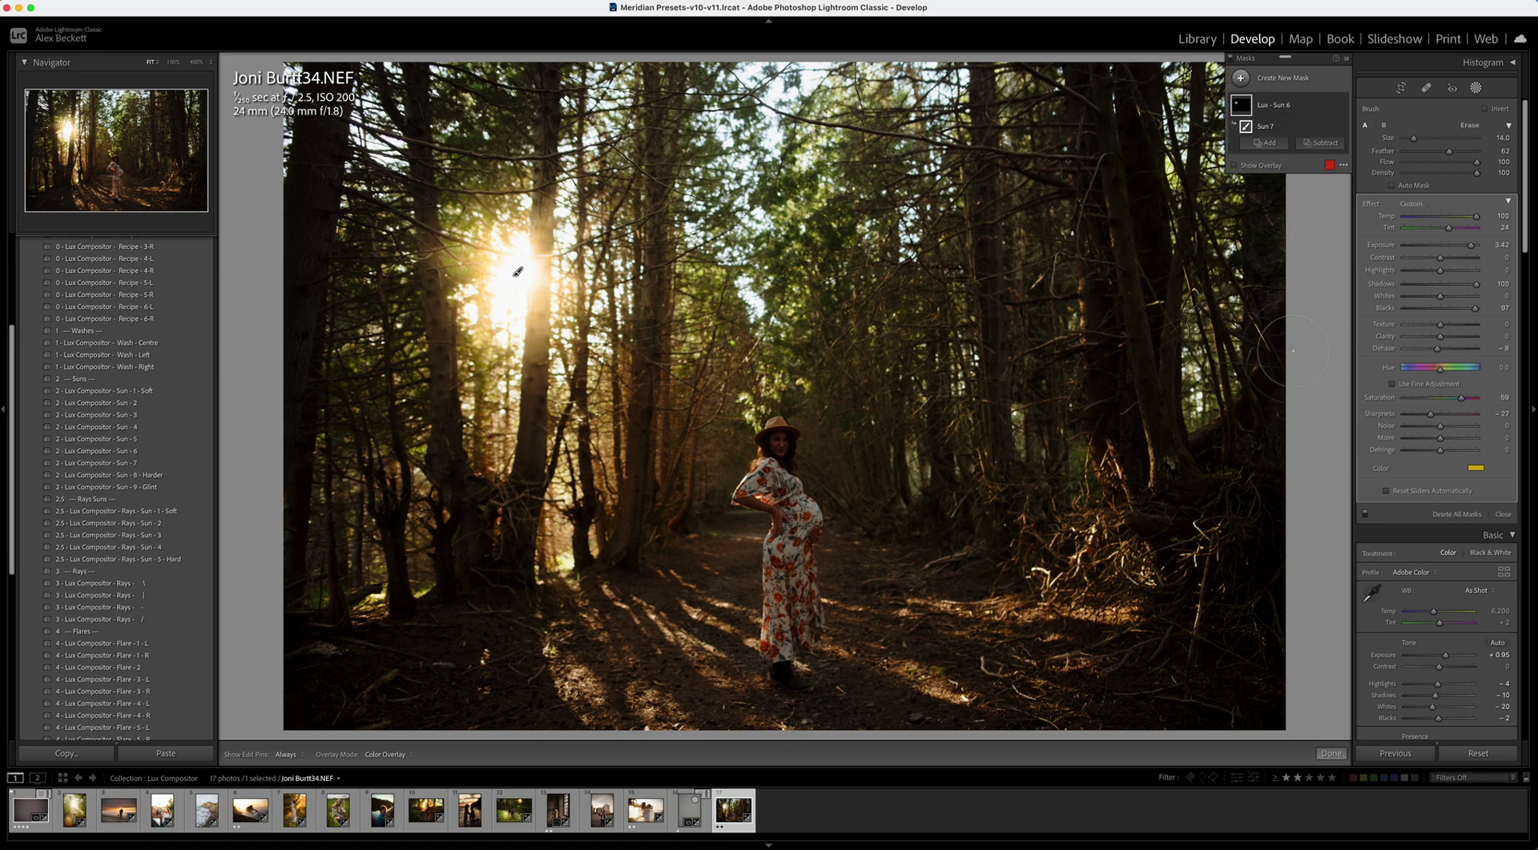
# Compare the photo with and without the Lux - Sun 6 mask.
pyautogui.moveTo(1323, 105)
pyautogui.click(1342, 106)
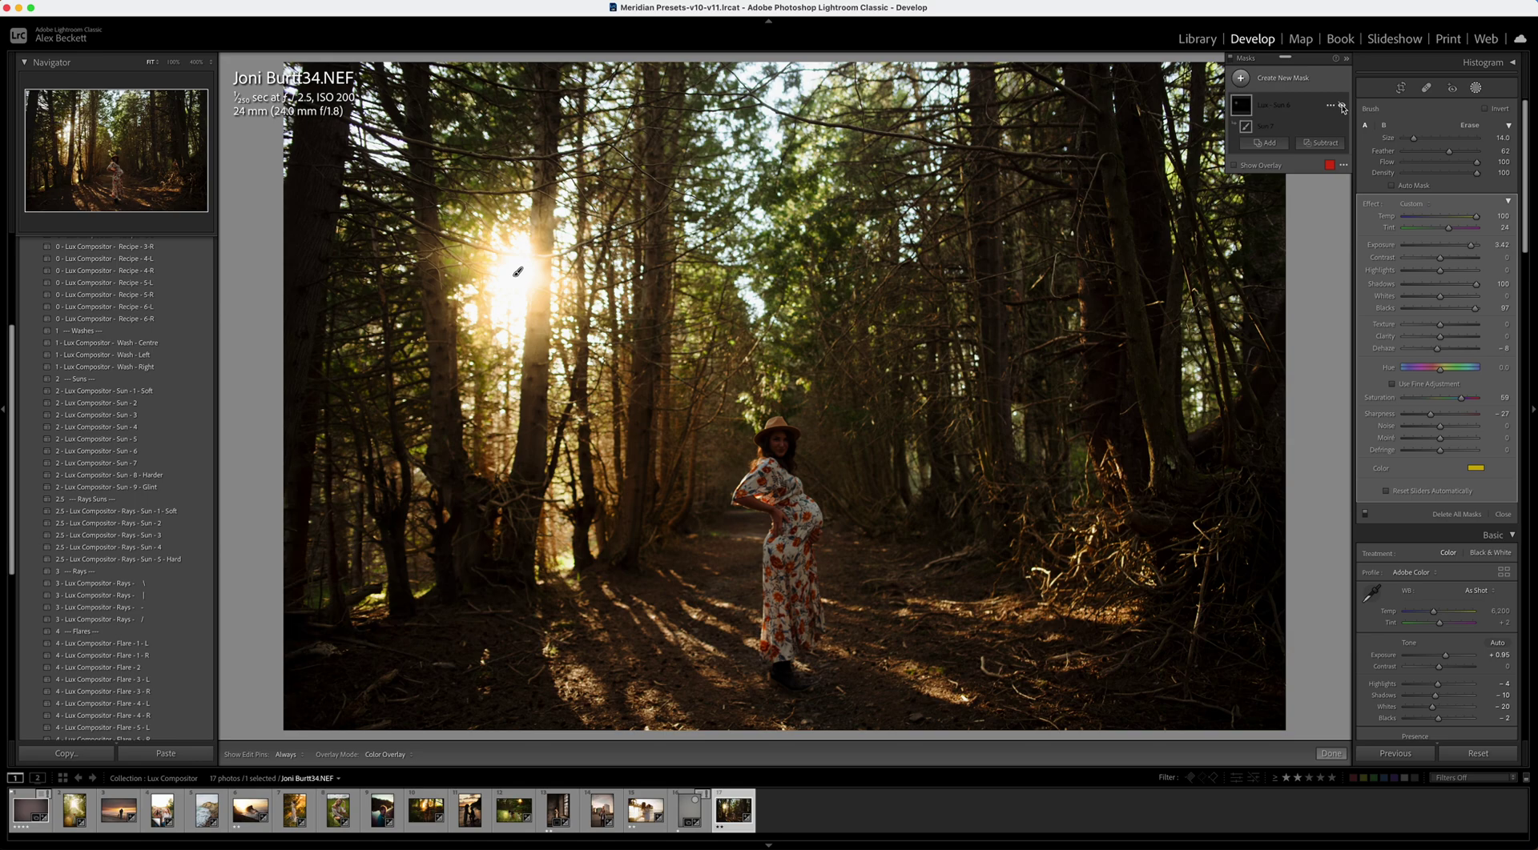
pyautogui.click(1342, 107)
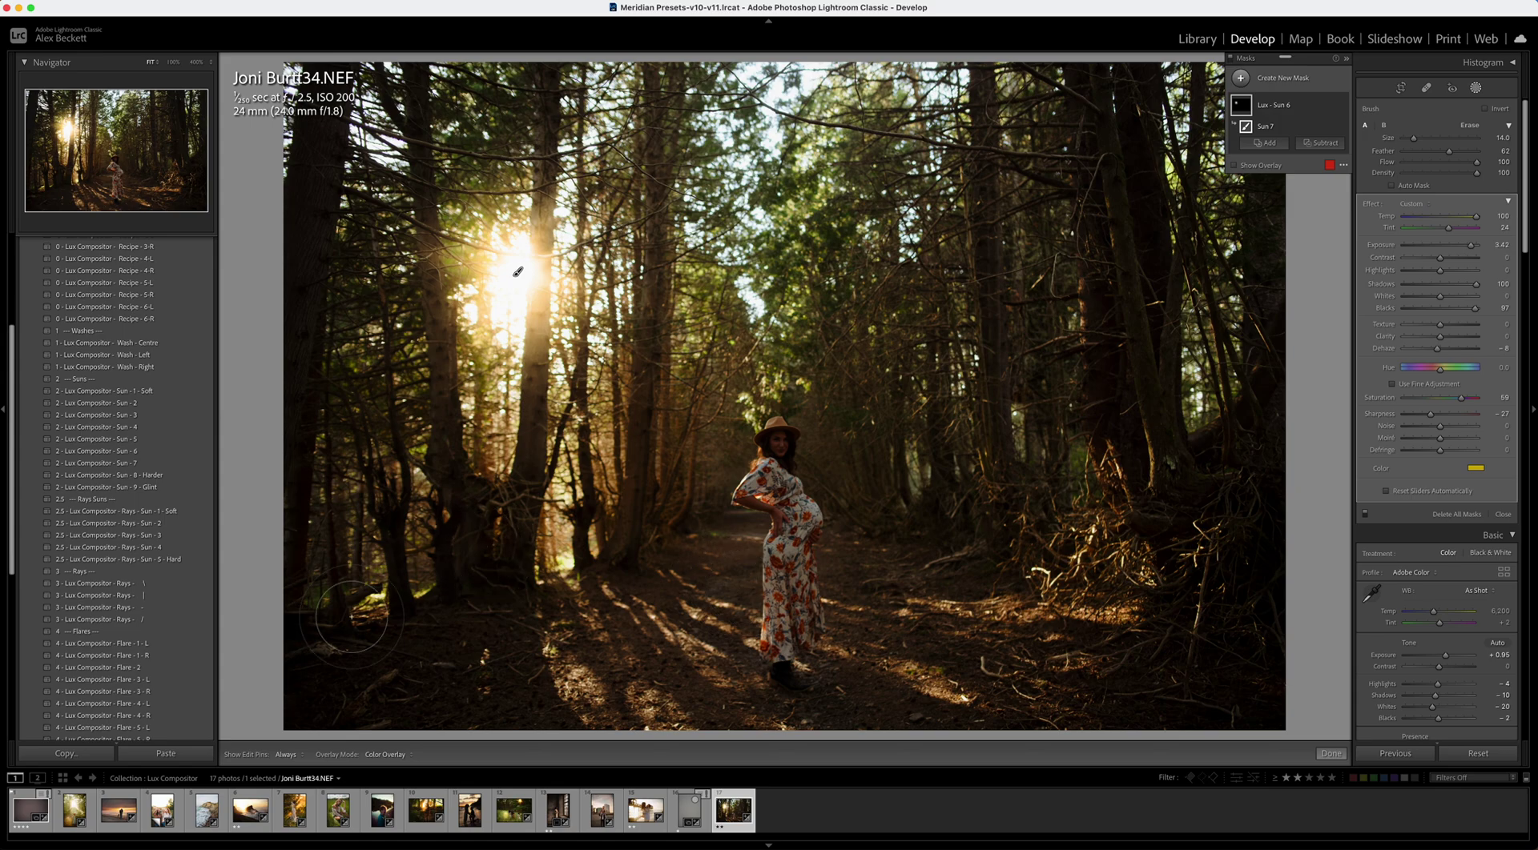
# Apply the Rays \ preset and move its Wide ray onto the trees above the woman.
pyautogui.click(128, 584)
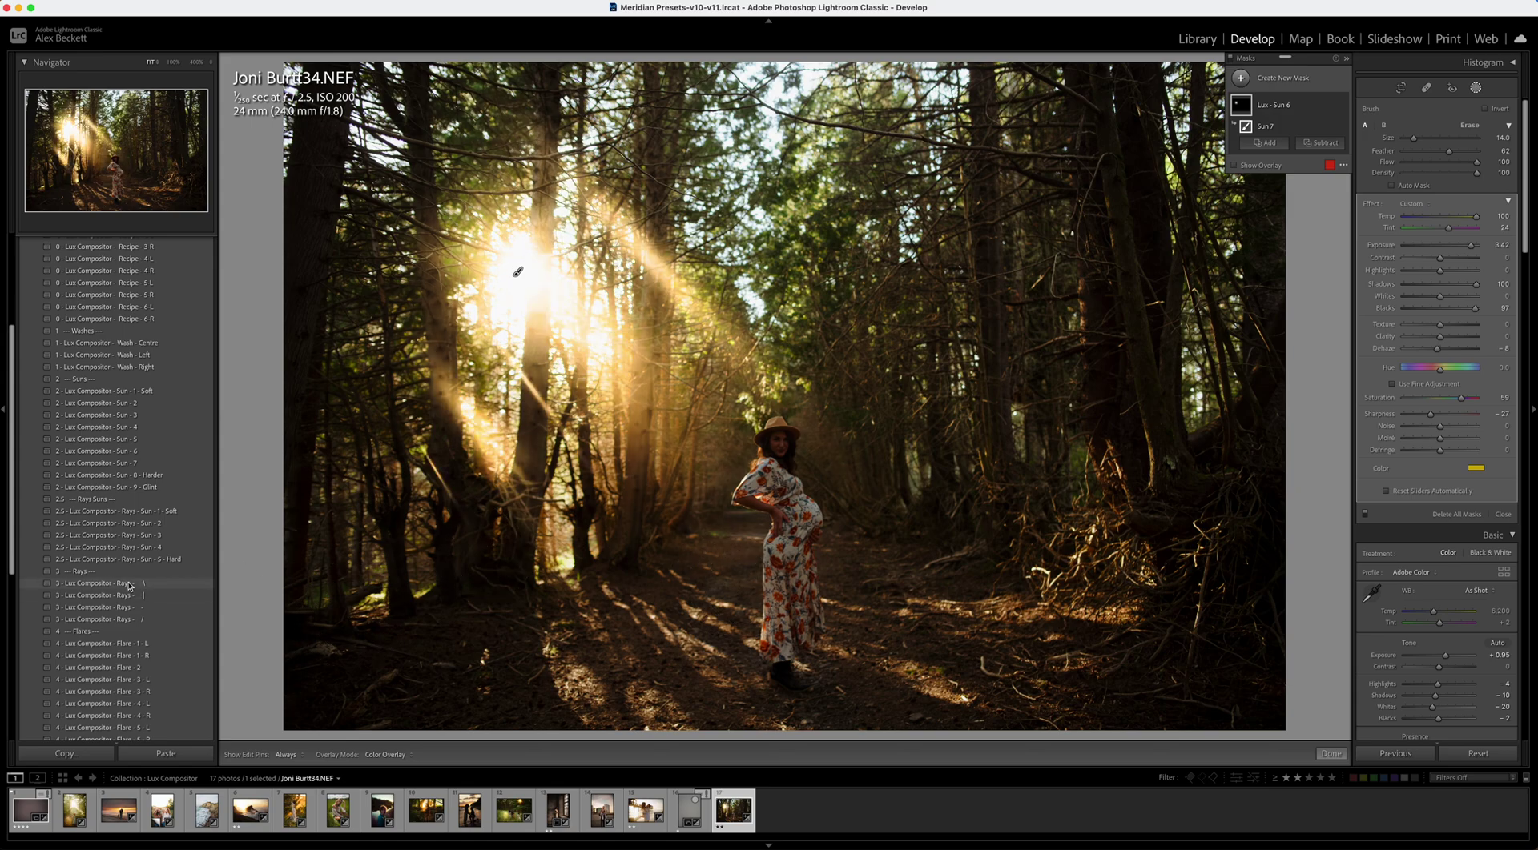
pyautogui.click(128, 584)
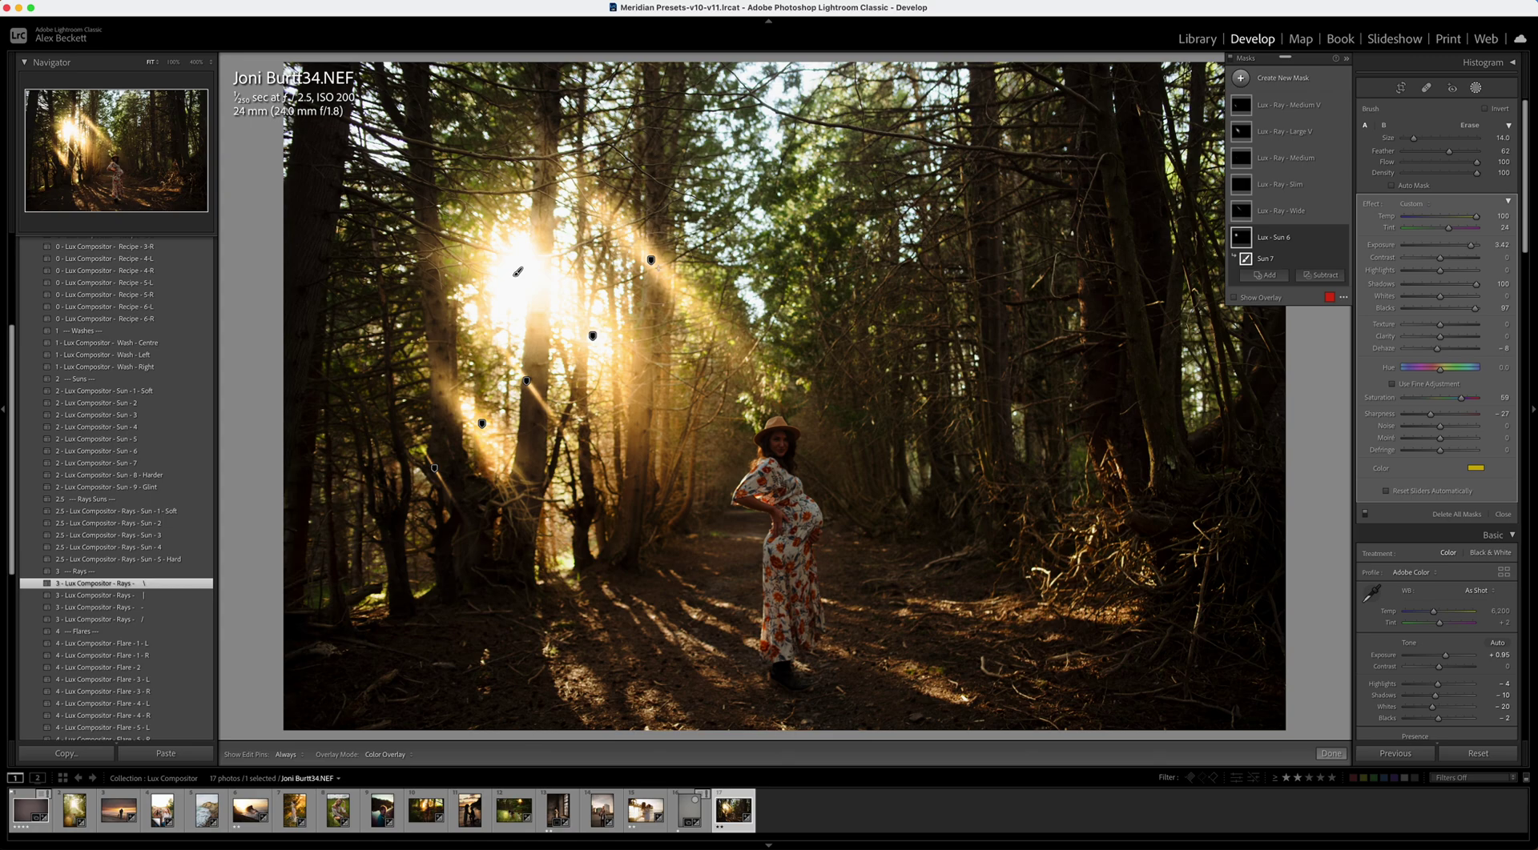
pyautogui.hotkey('shift', 'w')
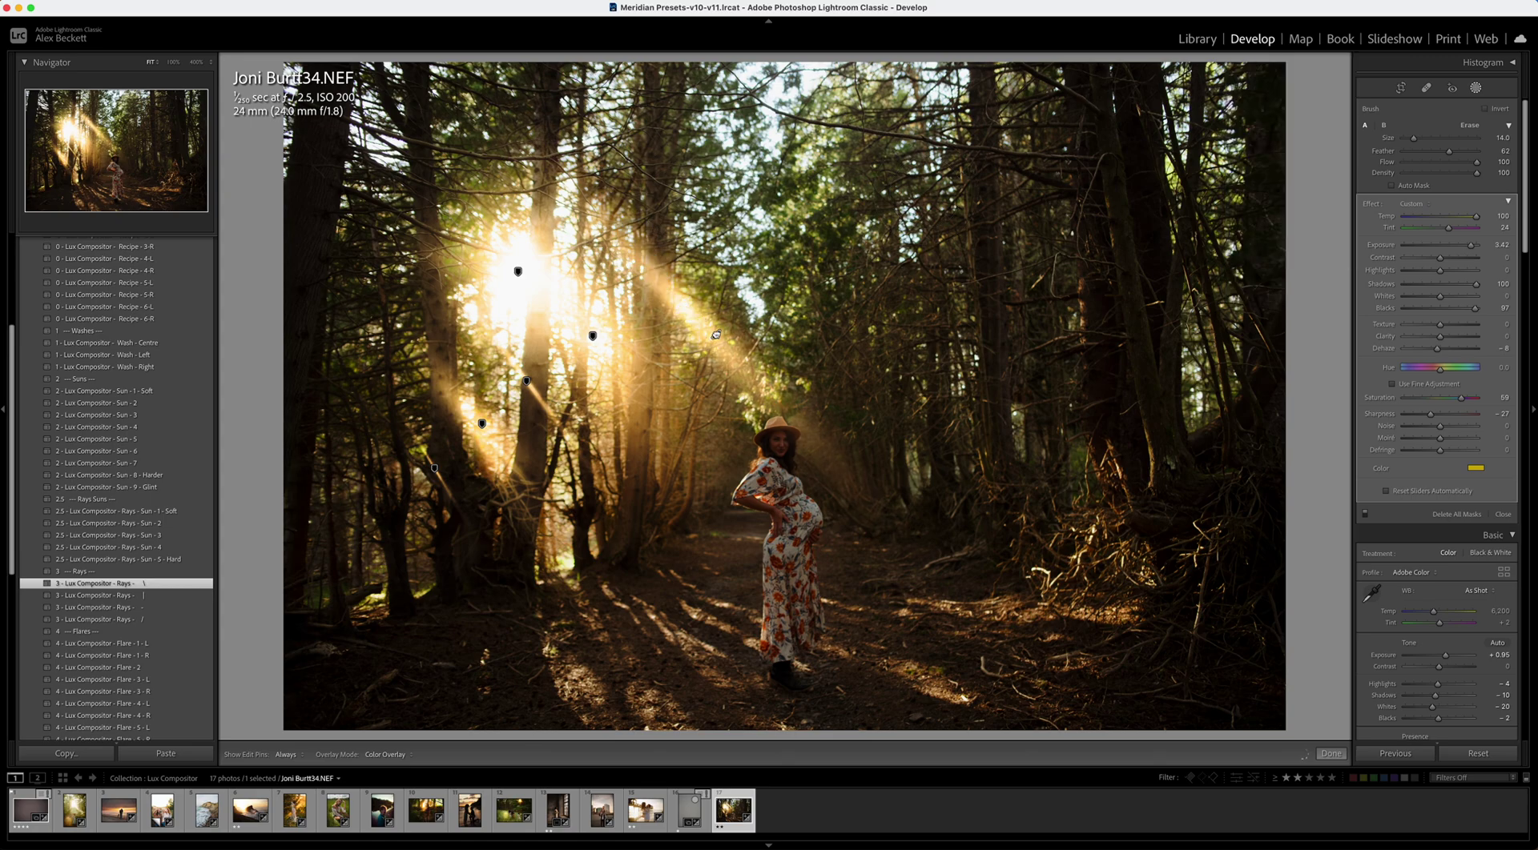
pyautogui.moveTo(716, 334); pyautogui.dragTo(746, 268)
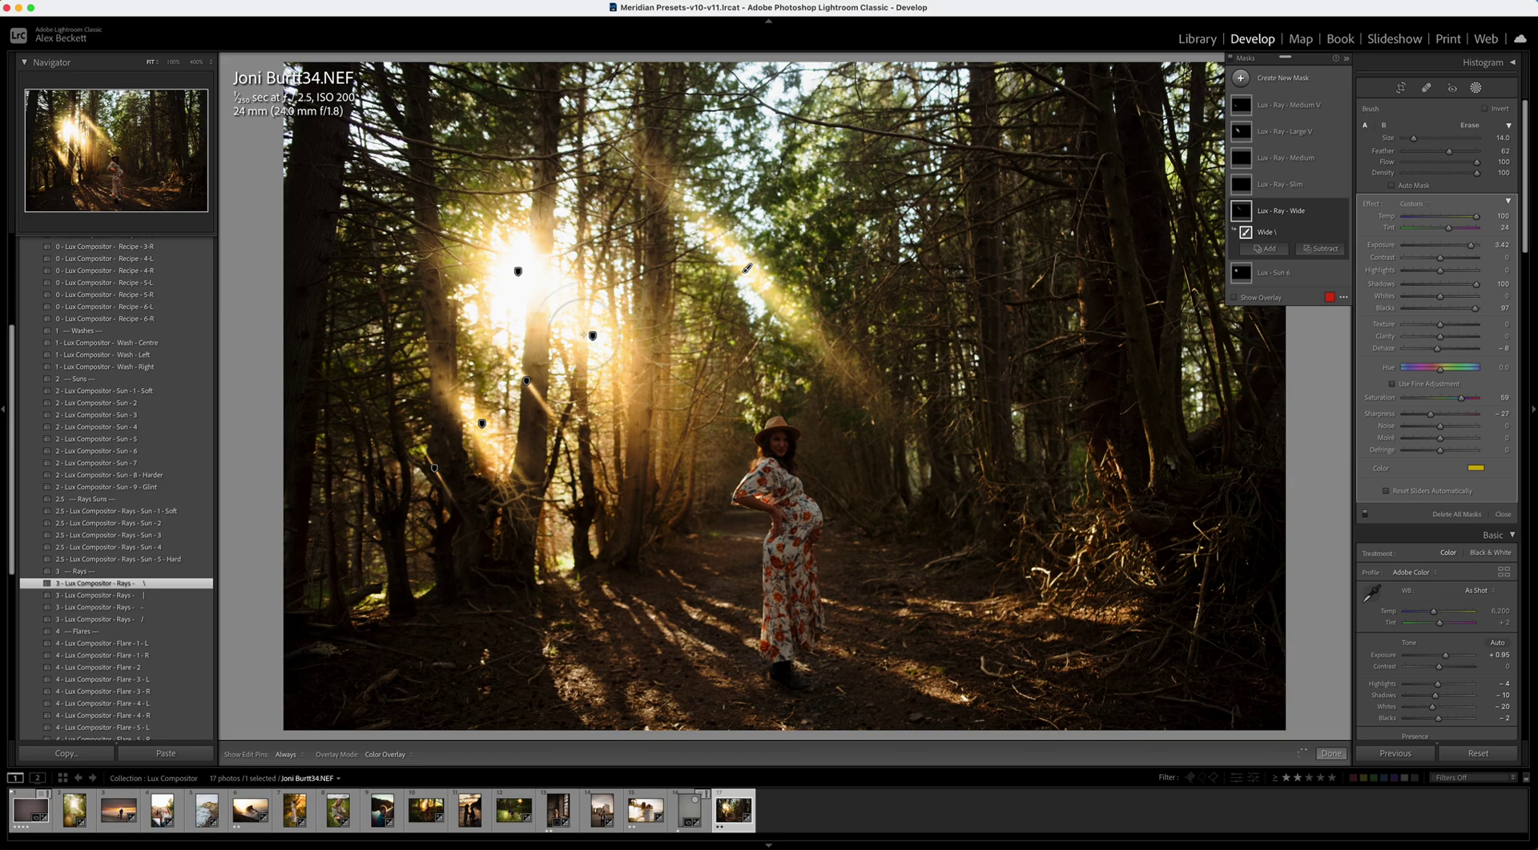
# Move the Large V ray to the trees on the far right and gather the other rays between the sun and the woman.
pyautogui.click(592, 336)
pyautogui.moveTo(589, 340); pyautogui.dragTo(998, 290)
pyautogui.click(526, 380)
pyautogui.moveTo(525, 380); pyautogui.dragTo(574, 352)
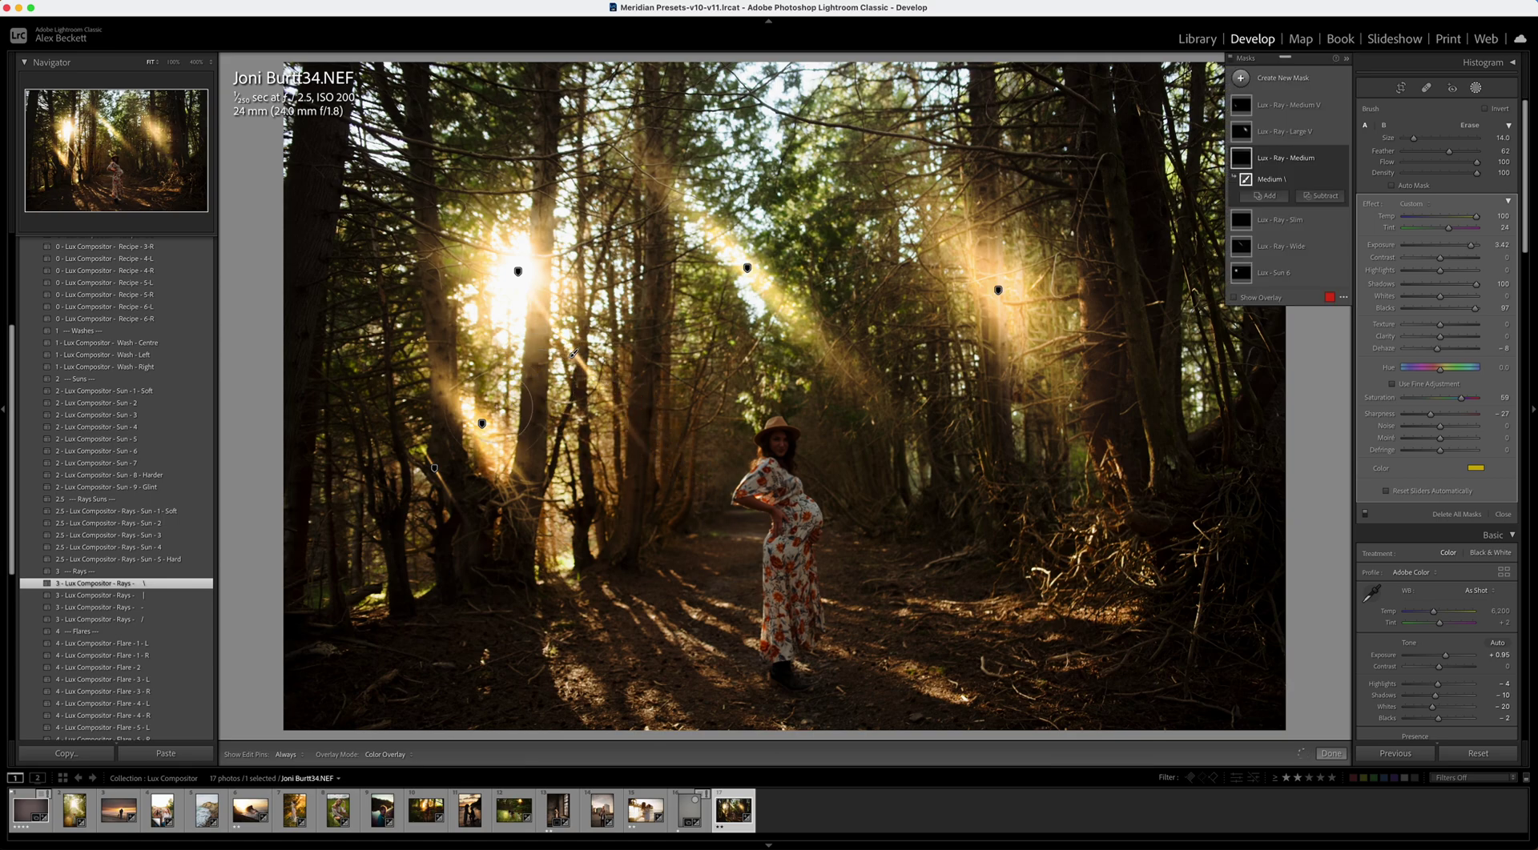
pyautogui.click(481, 424)
pyautogui.moveTo(481, 424); pyautogui.dragTo(631, 390)
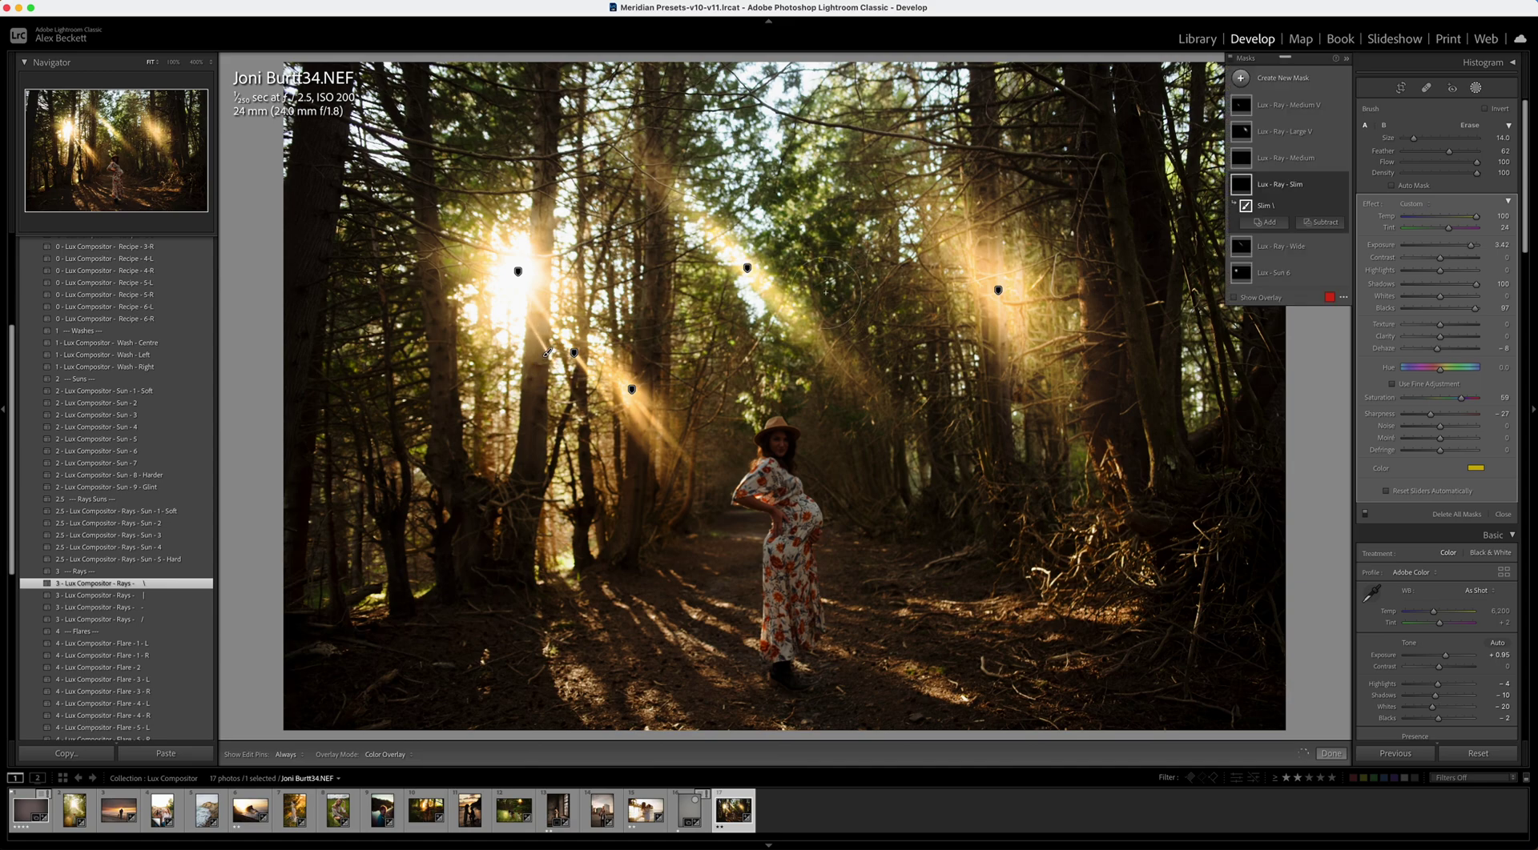
pyautogui.click(746, 269)
pyautogui.moveTo(747, 268); pyautogui.dragTo(665, 338)
# Try the Large V ray among the trees right of the woman, and delete its mask.
pyautogui.click(998, 290)
pyautogui.moveTo(998, 290); pyautogui.dragTo(861, 262)
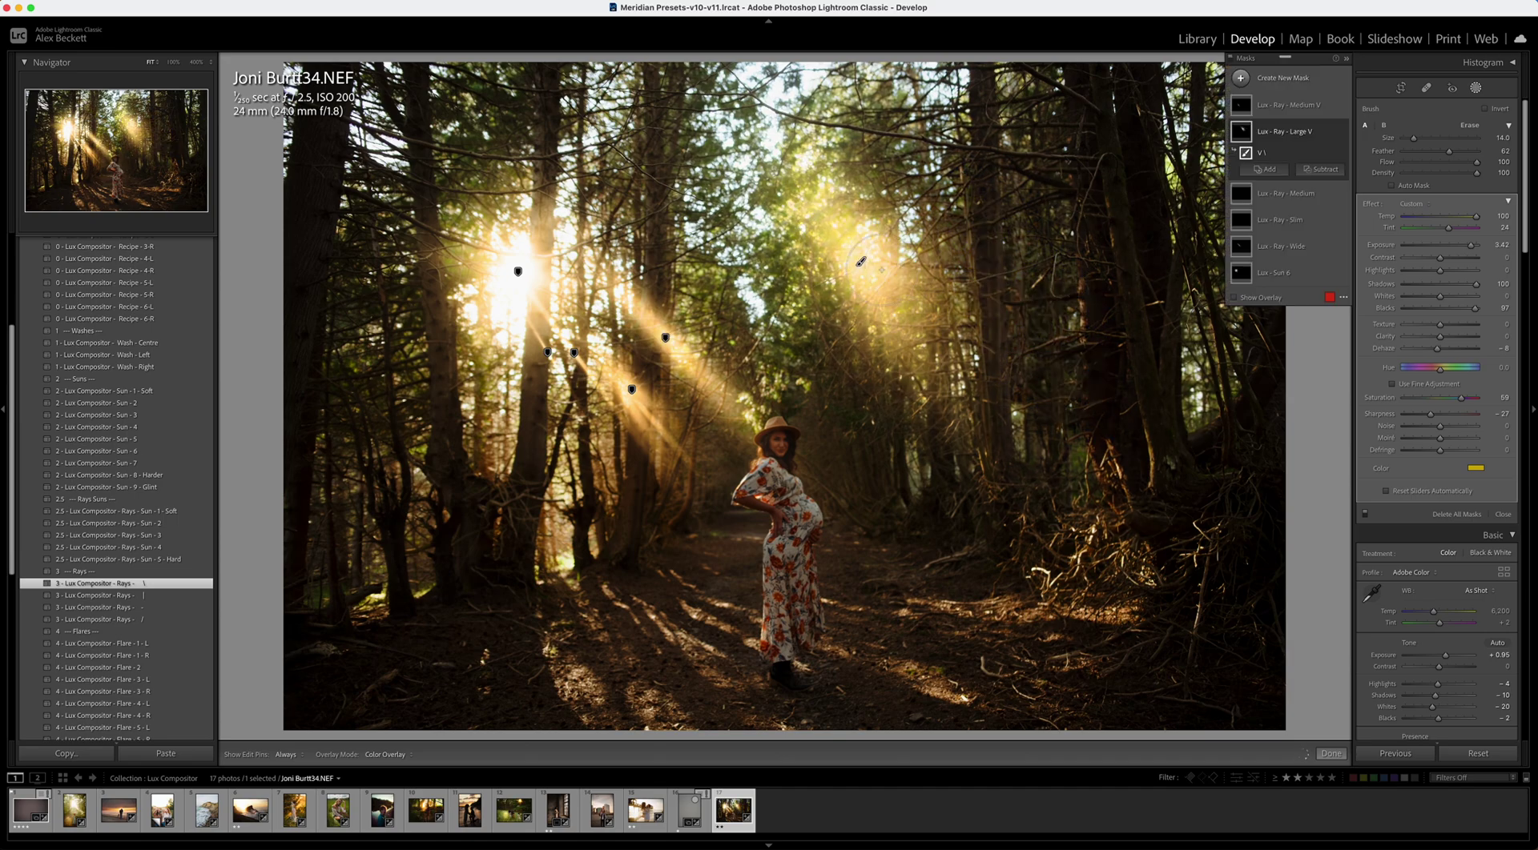
pyautogui.click(1308, 140)
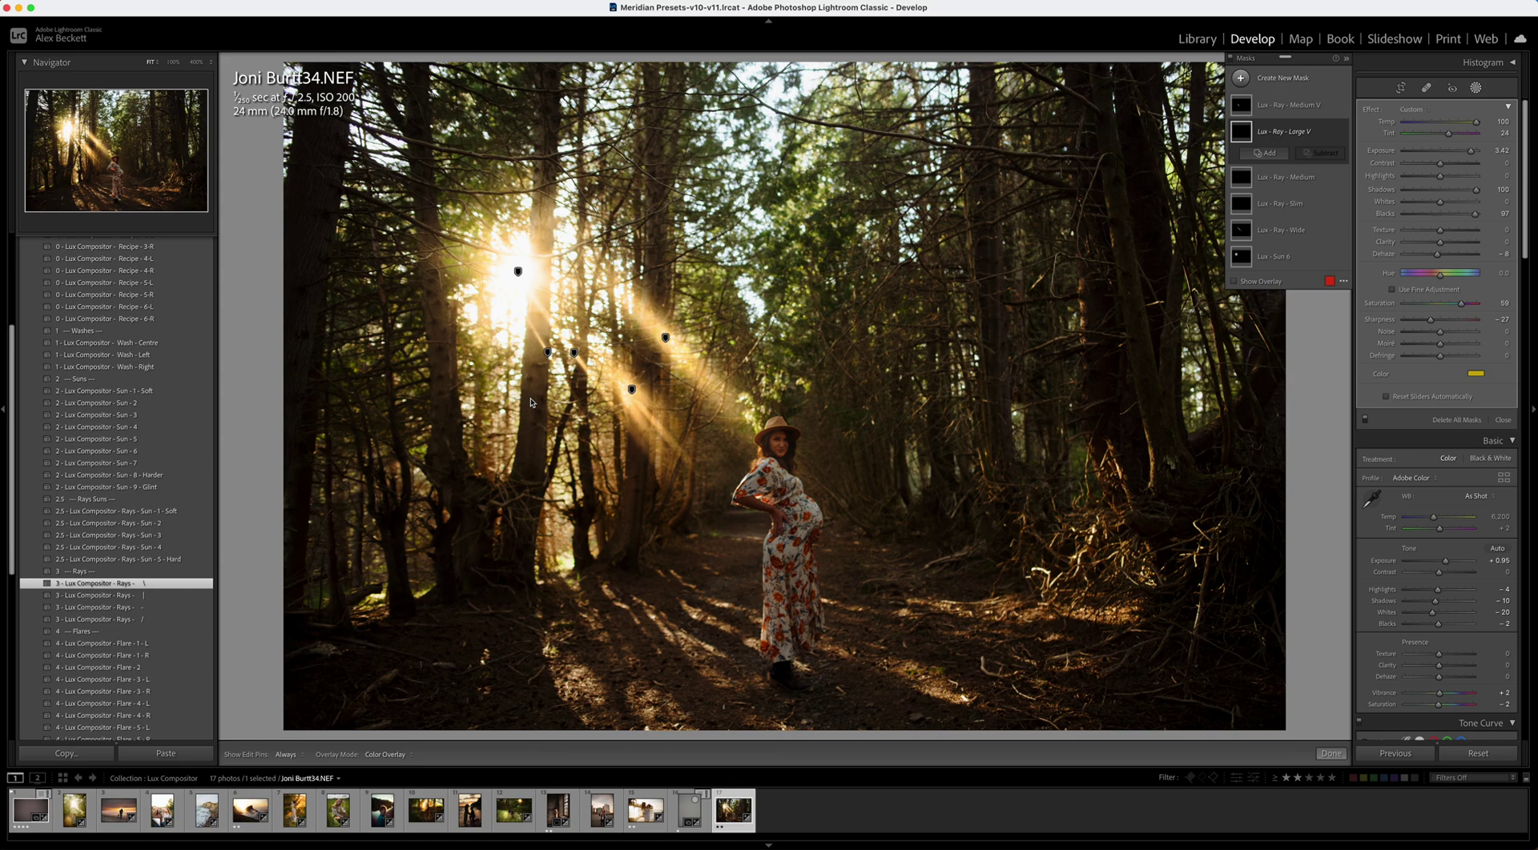
# Shift the Medium V ray closer to the woman and raise the Sun 6 glow slightly.
pyautogui.click(665, 338)
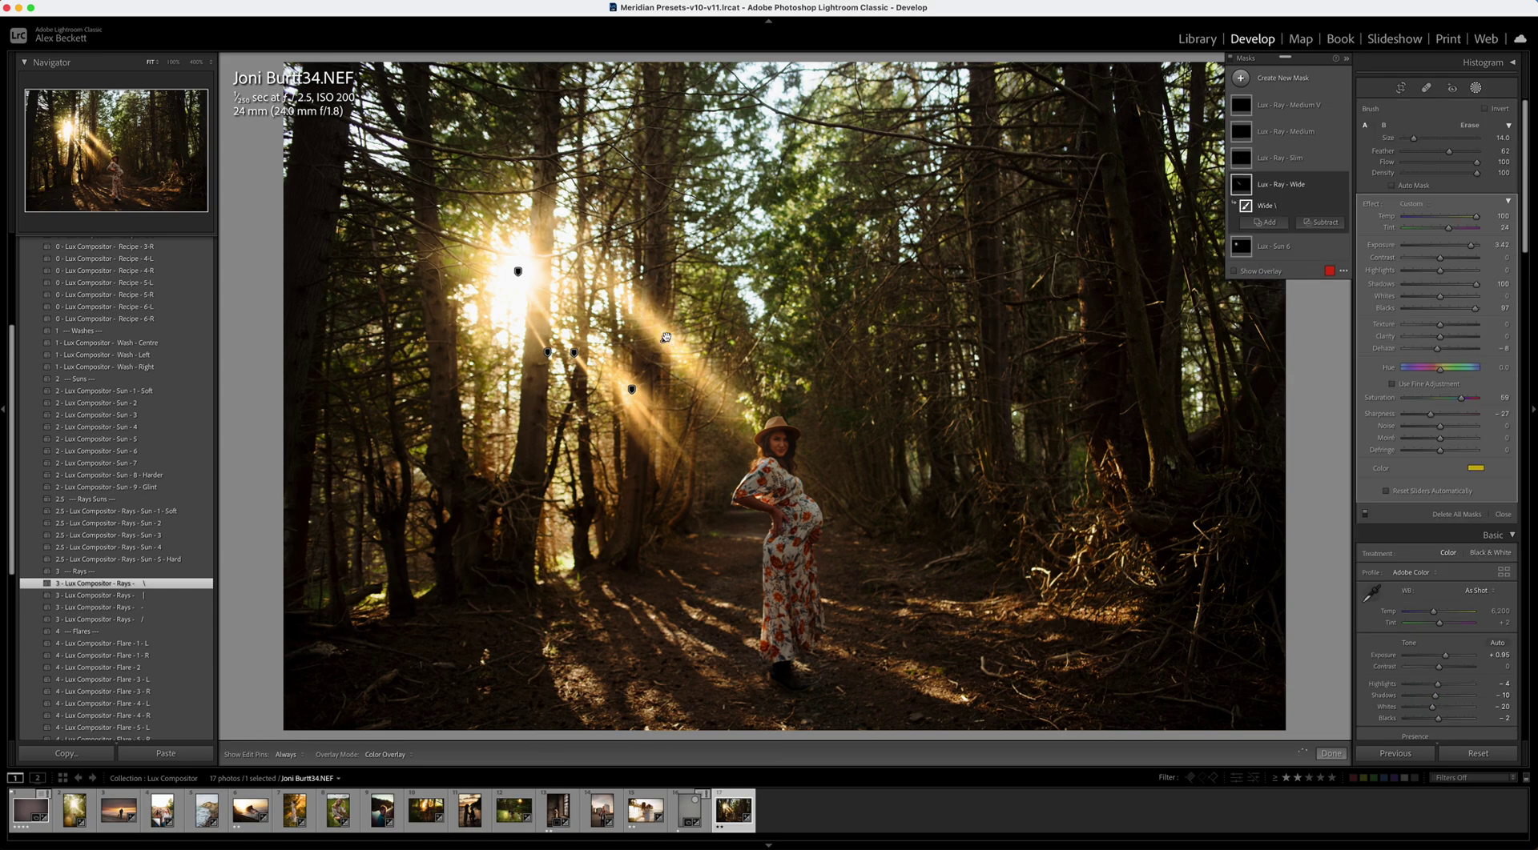
pyautogui.click(631, 390)
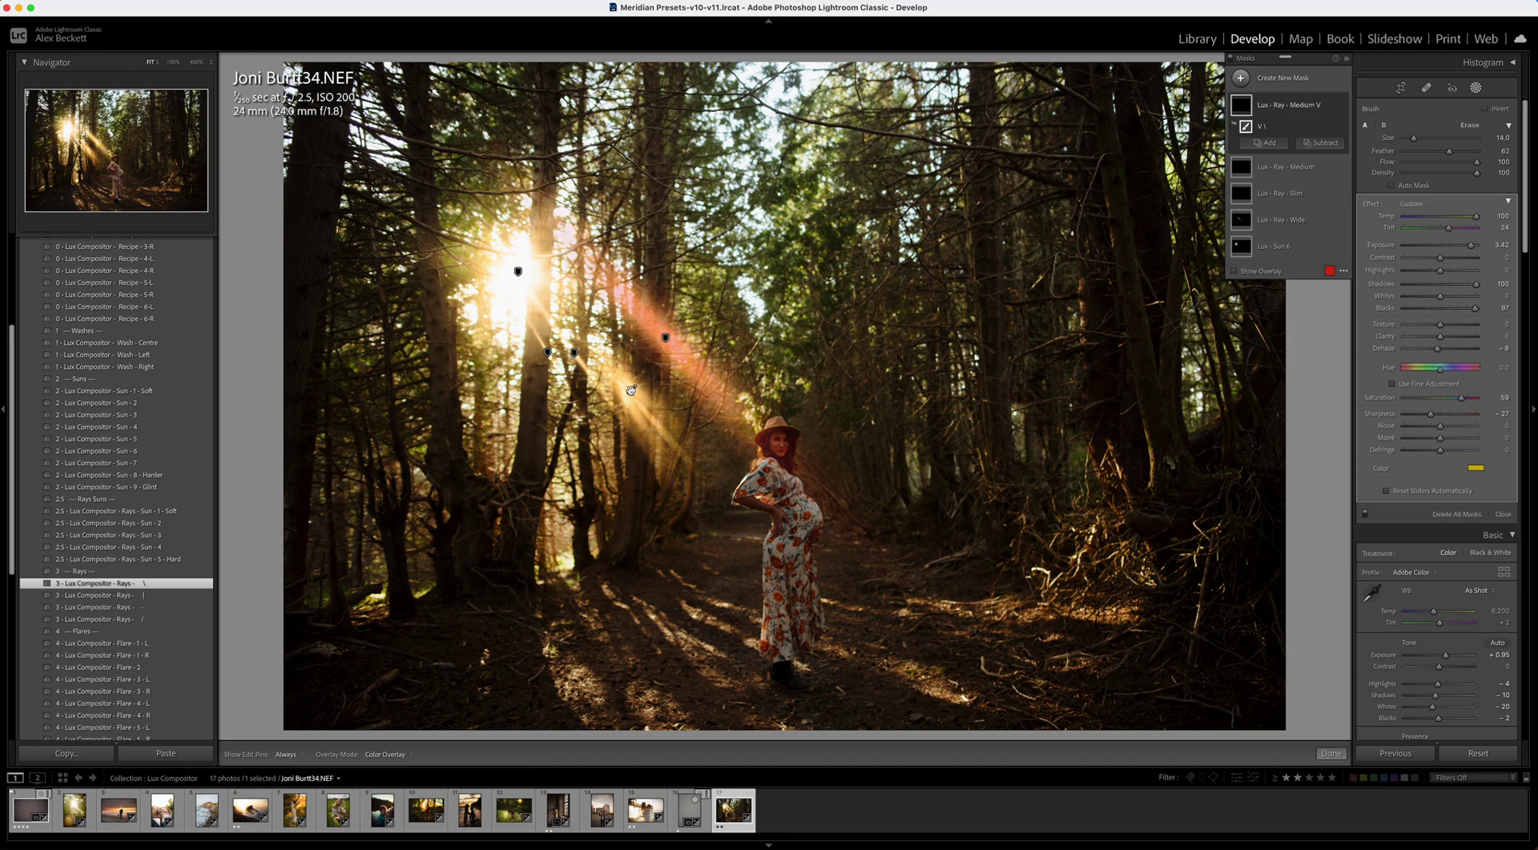
pyautogui.moveTo(653, 385)
pyautogui.mouseDown()
pyautogui.moveTo(679, 352)
pyautogui.moveTo(676, 397)
pyautogui.mouseUp()
pyautogui.click(518, 271)
pyautogui.moveTo(518, 270); pyautogui.dragTo(520, 246)
# Lower the Wide ray and nudge the Medium V ray so both beams fall on the woman.
pyautogui.click(675, 397)
pyautogui.moveTo(676, 397); pyautogui.dragTo(684, 398)
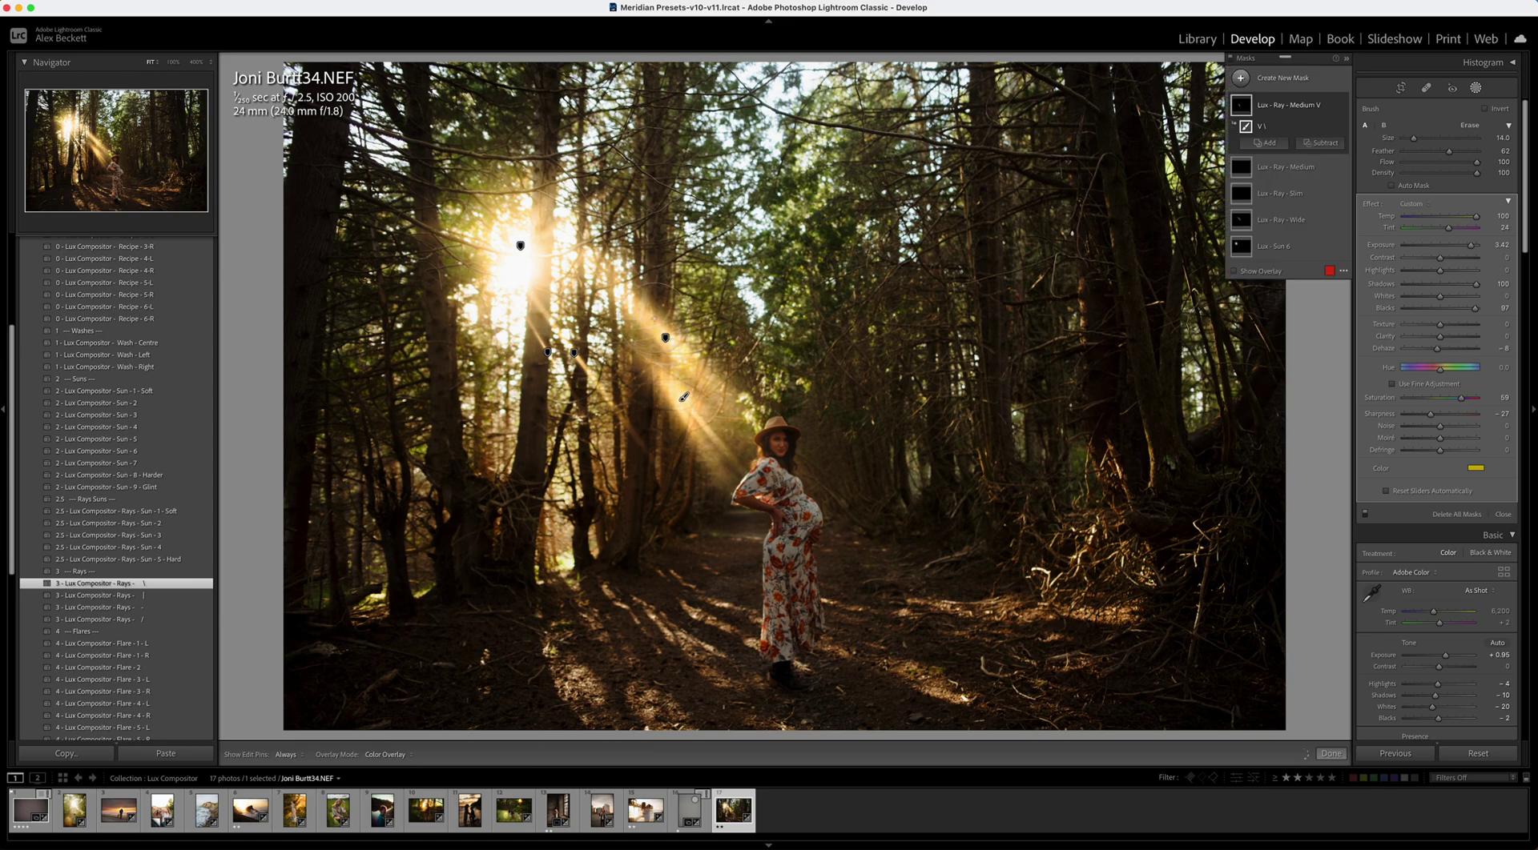
pyautogui.moveTo(665, 338); pyautogui.dragTo(667, 427)
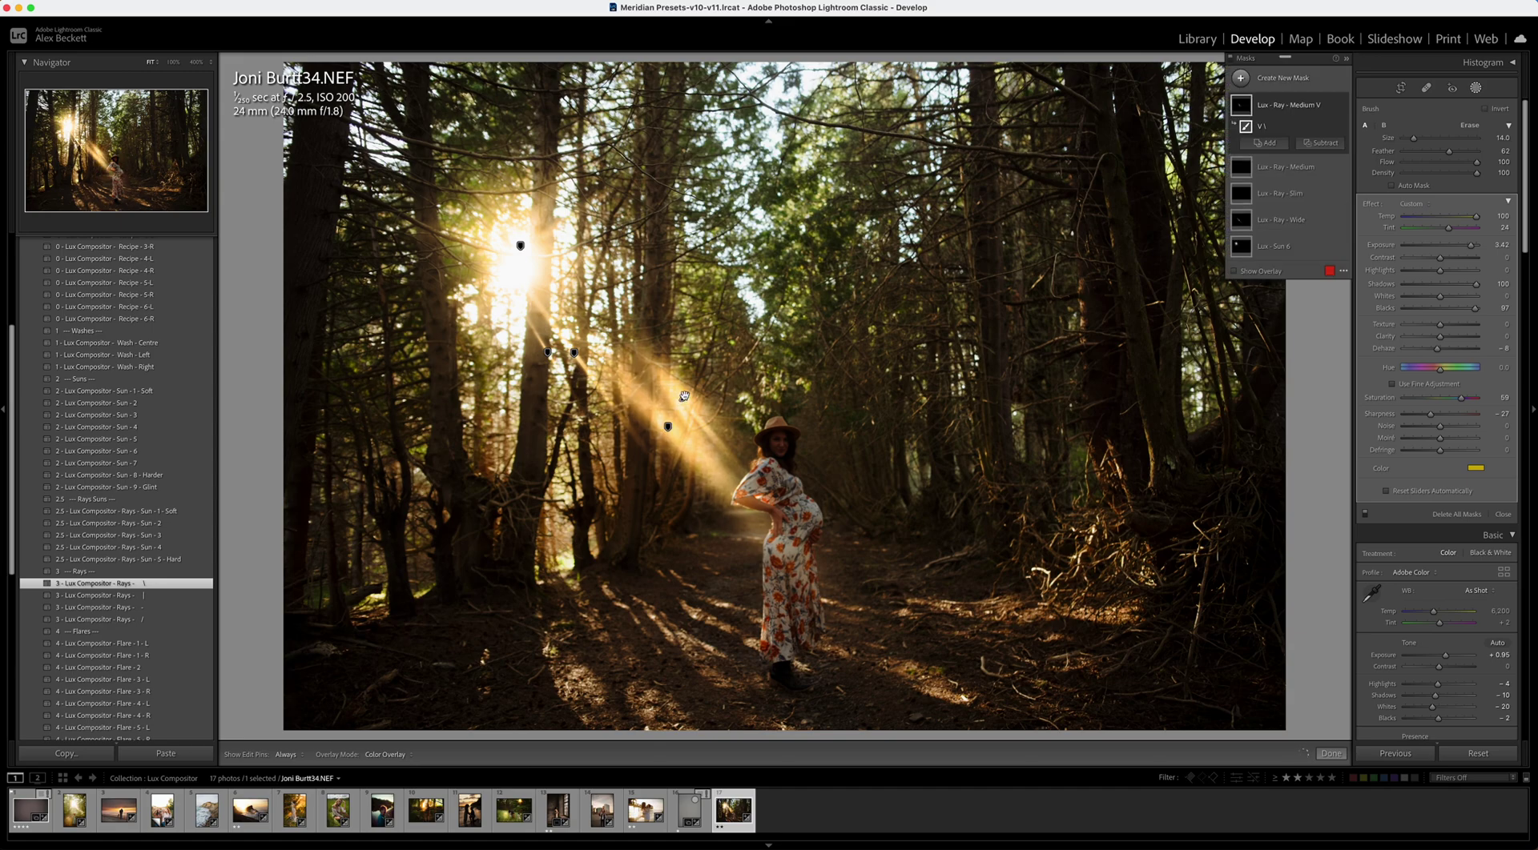
pyautogui.click(683, 398)
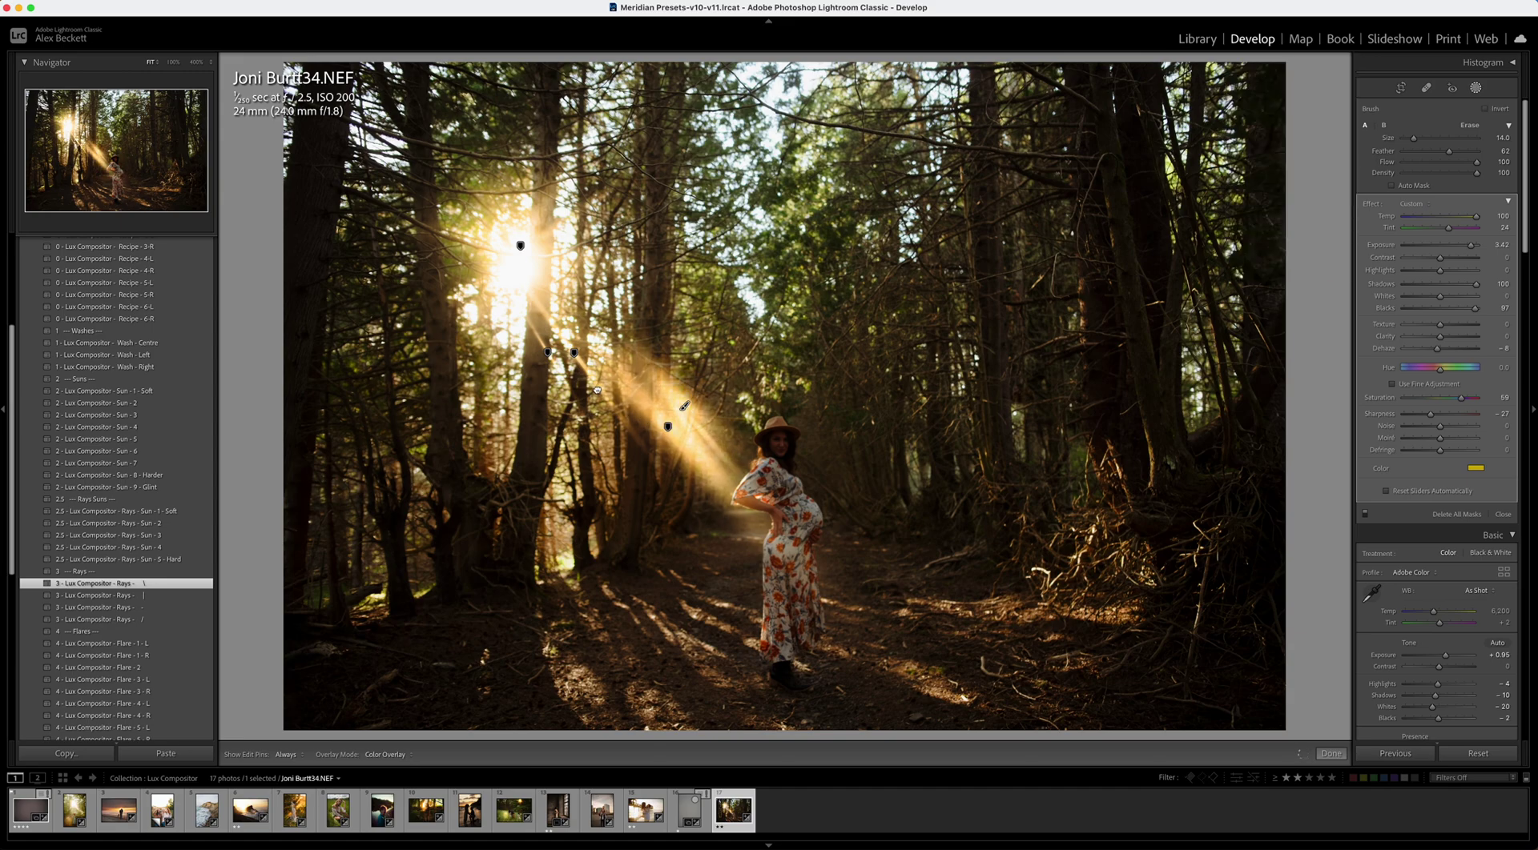
# Compare the photo with and without the Lux - Ray - Wide mask.
pyautogui.click(667, 426)
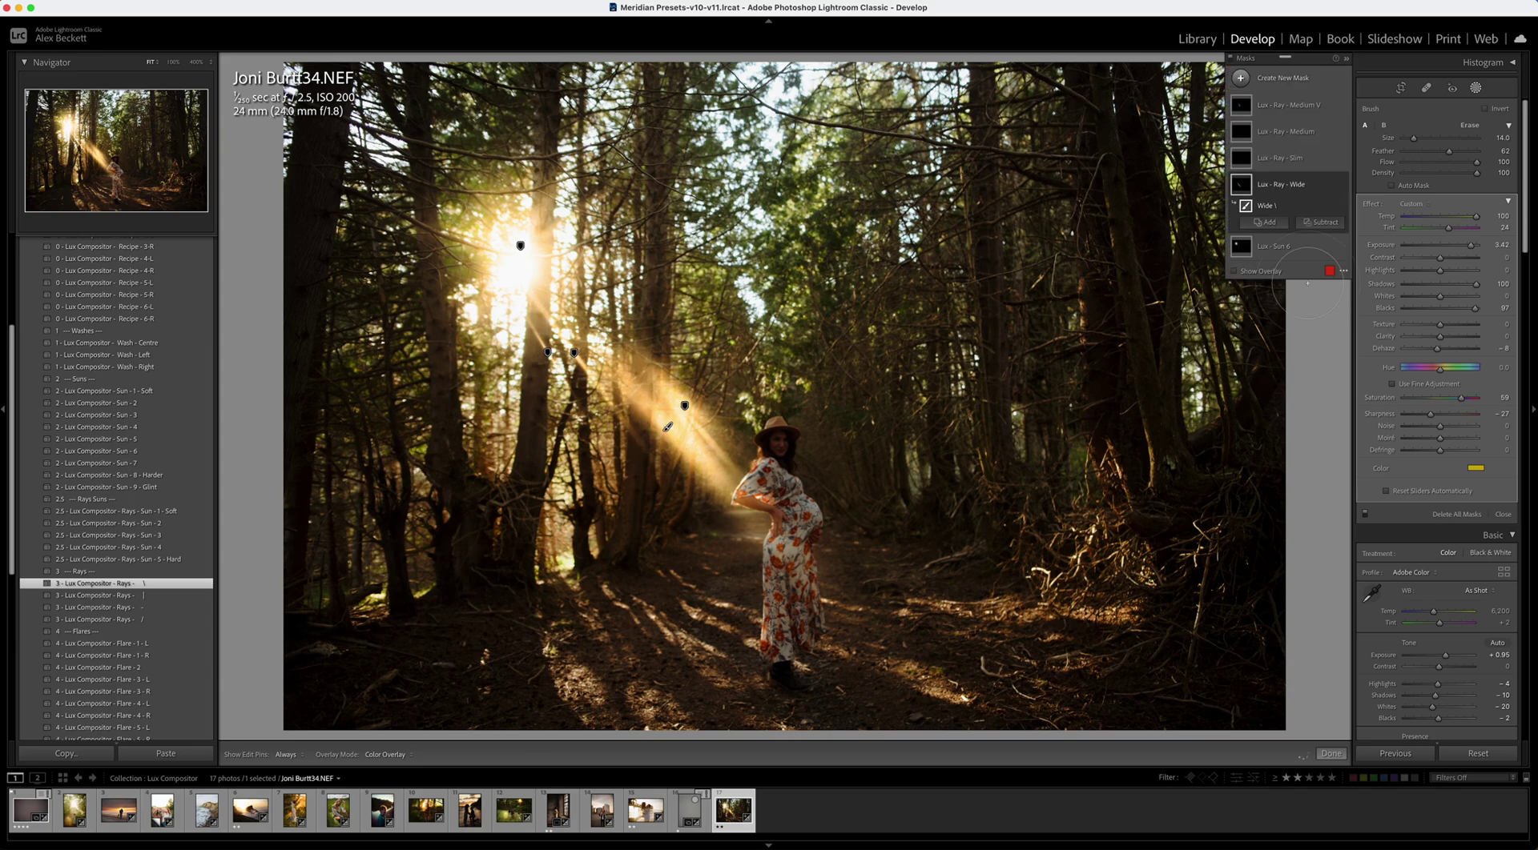
pyautogui.click(1342, 185)
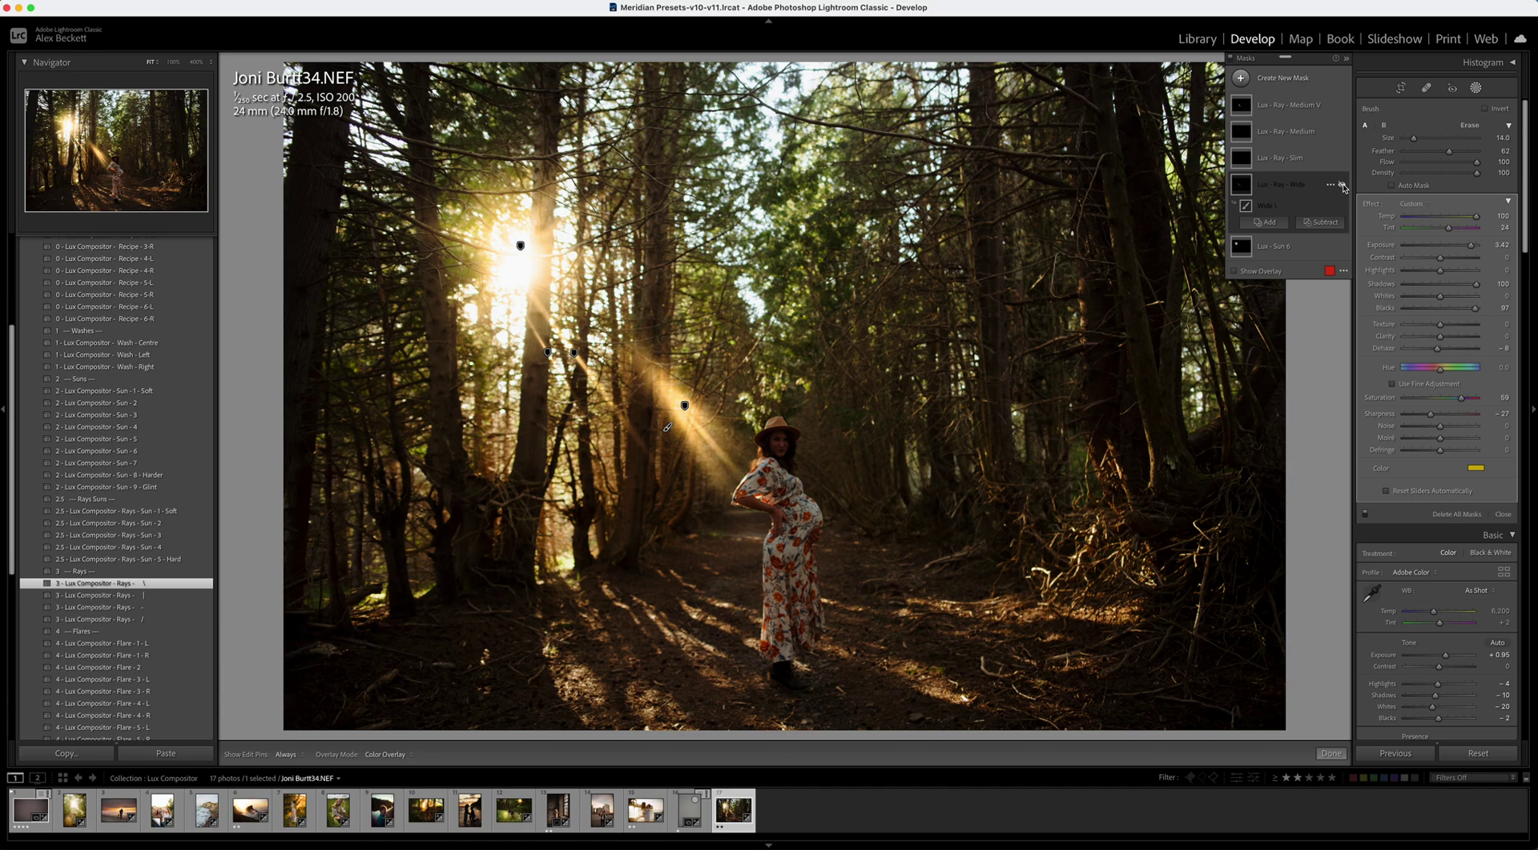
pyautogui.click(1341, 185)
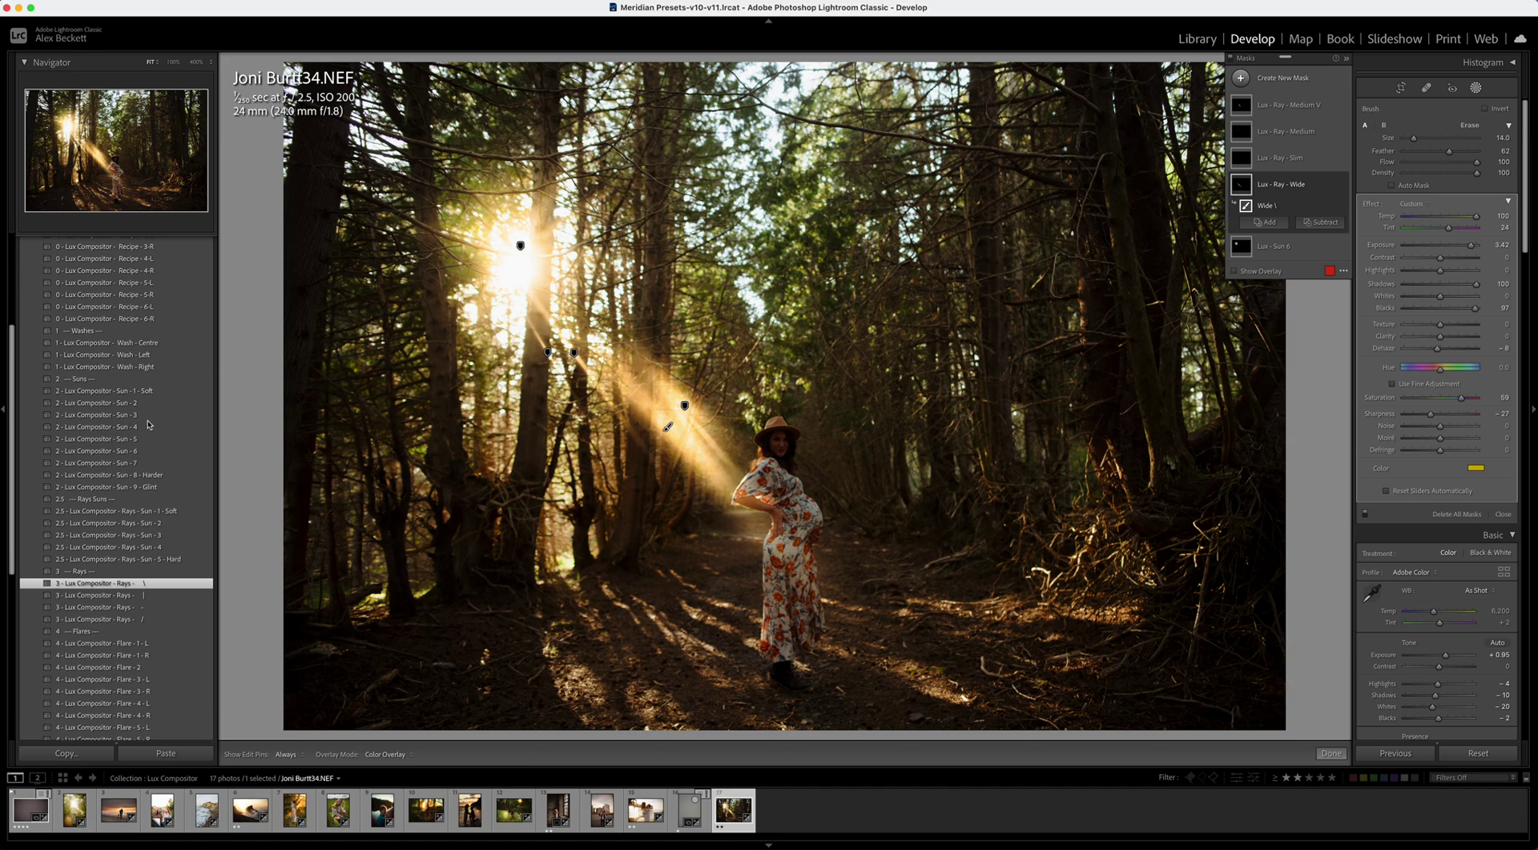
# Apply the Flare 5 - R preset and move the flare onto the forest floor to the right of the woman.
pyautogui.scroll(-3, 172, 645)
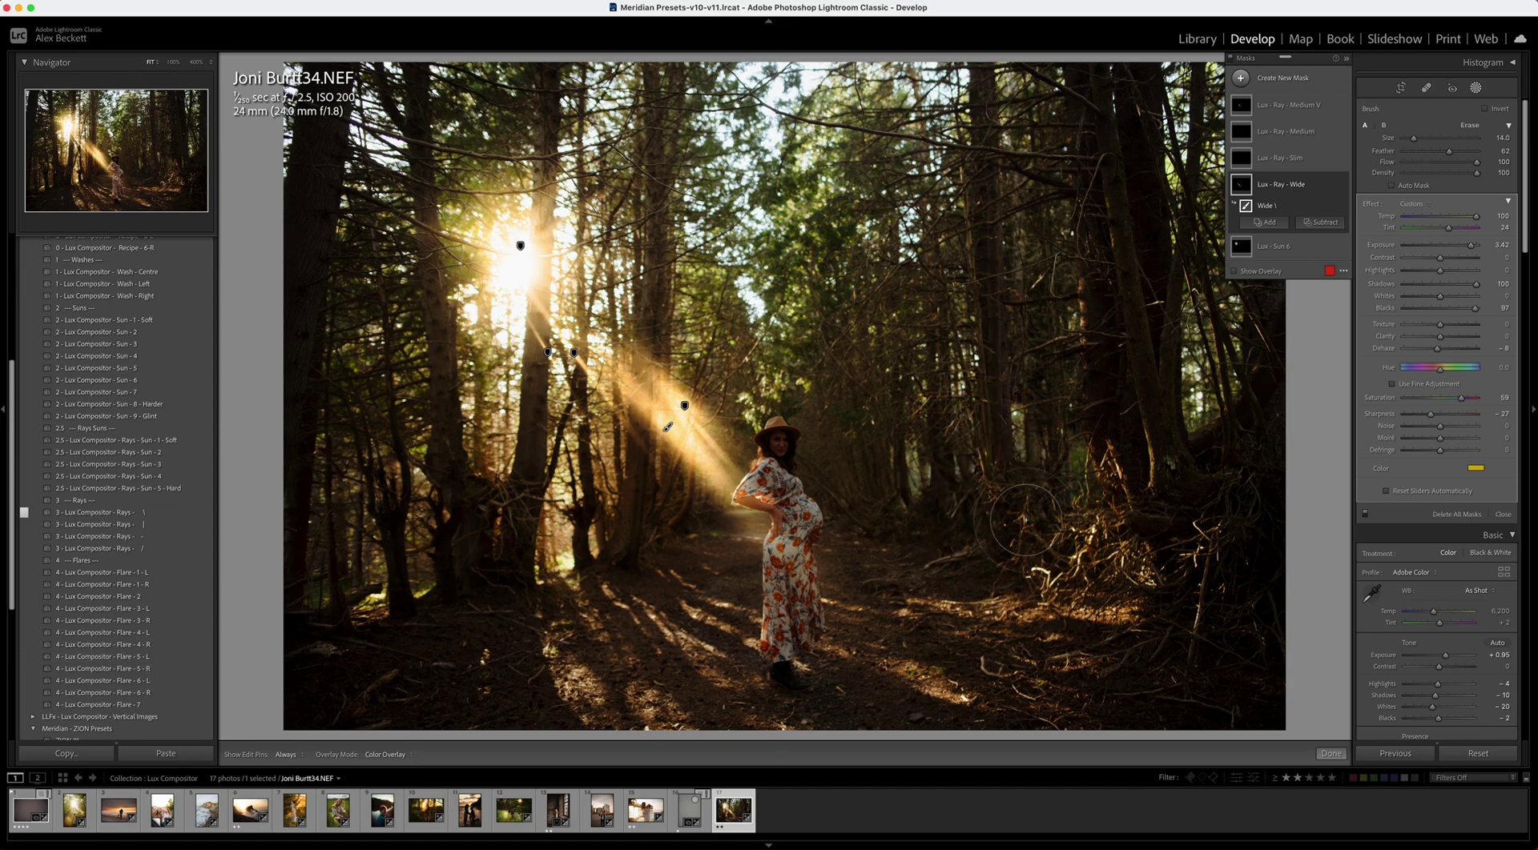
pyautogui.click(138, 669)
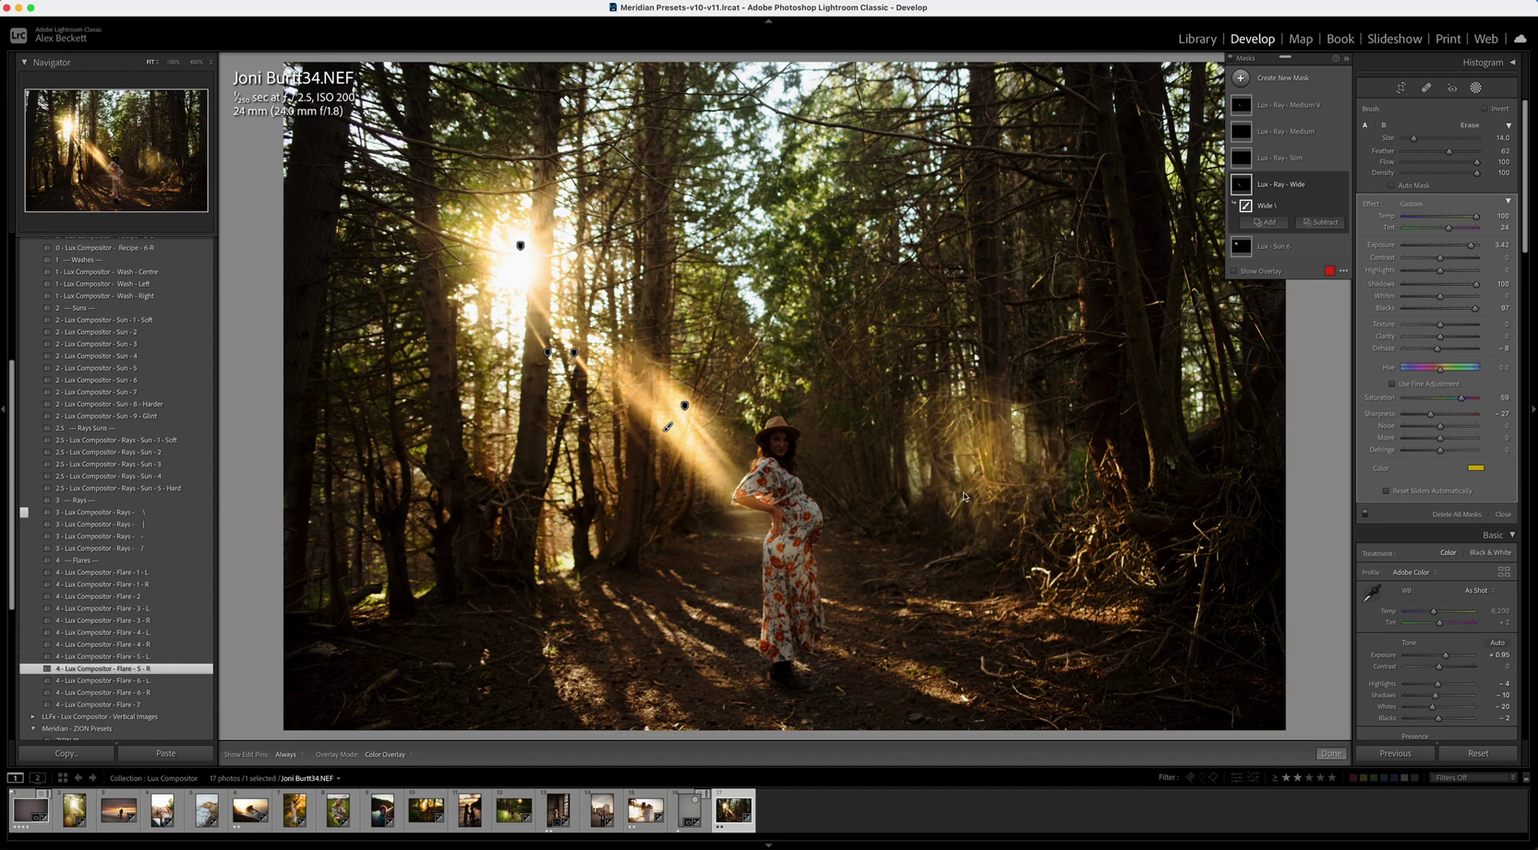
pyautogui.moveTo(977, 450); pyautogui.dragTo(956, 596)
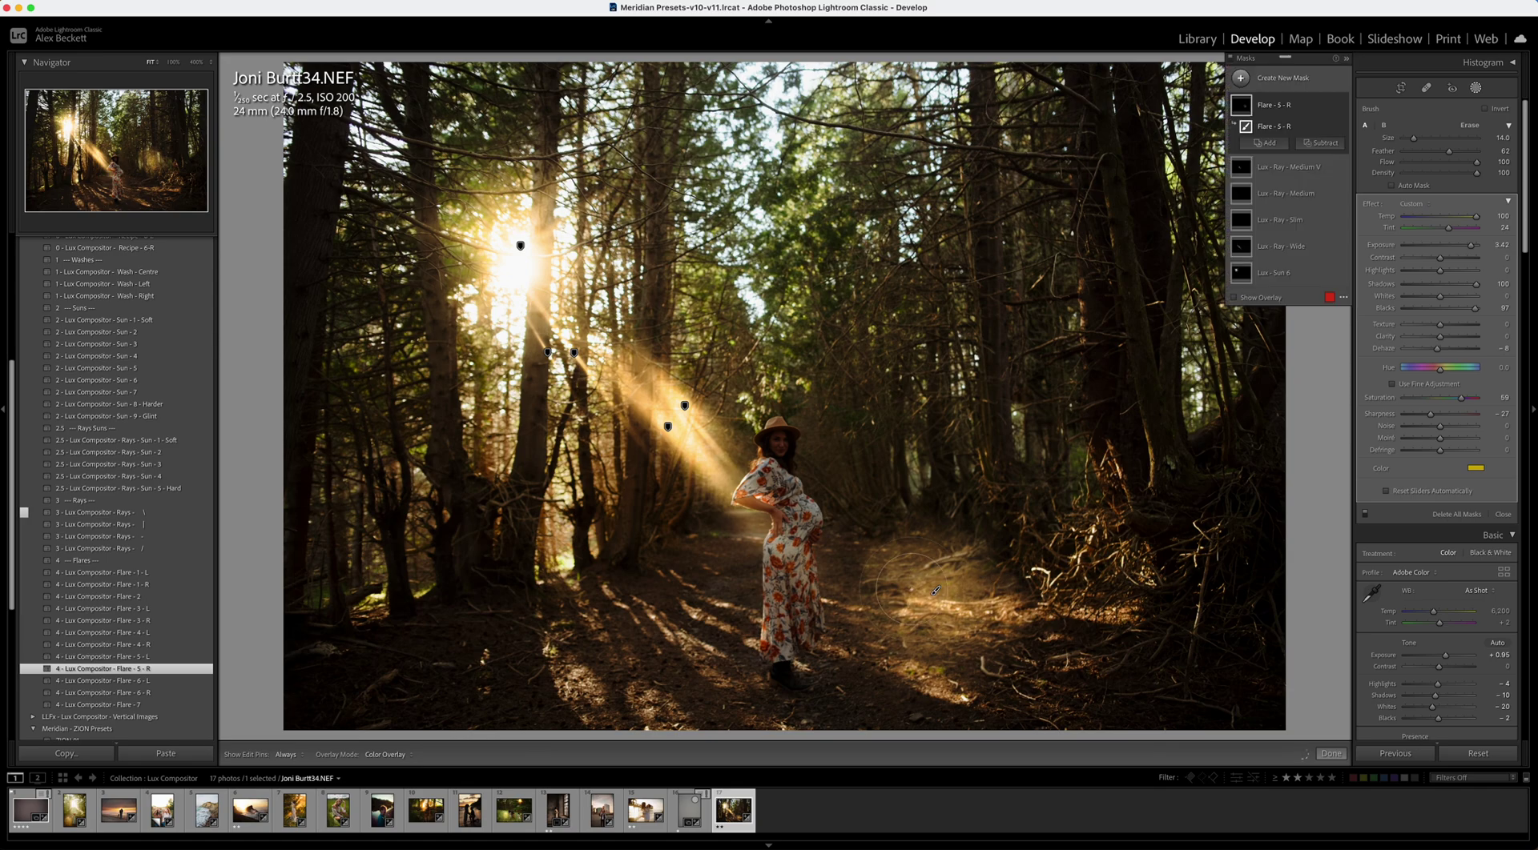
# Try the Flare 4 - L preset, and replace it with the Flare 4 - R preset.
pyautogui.click(120, 632)
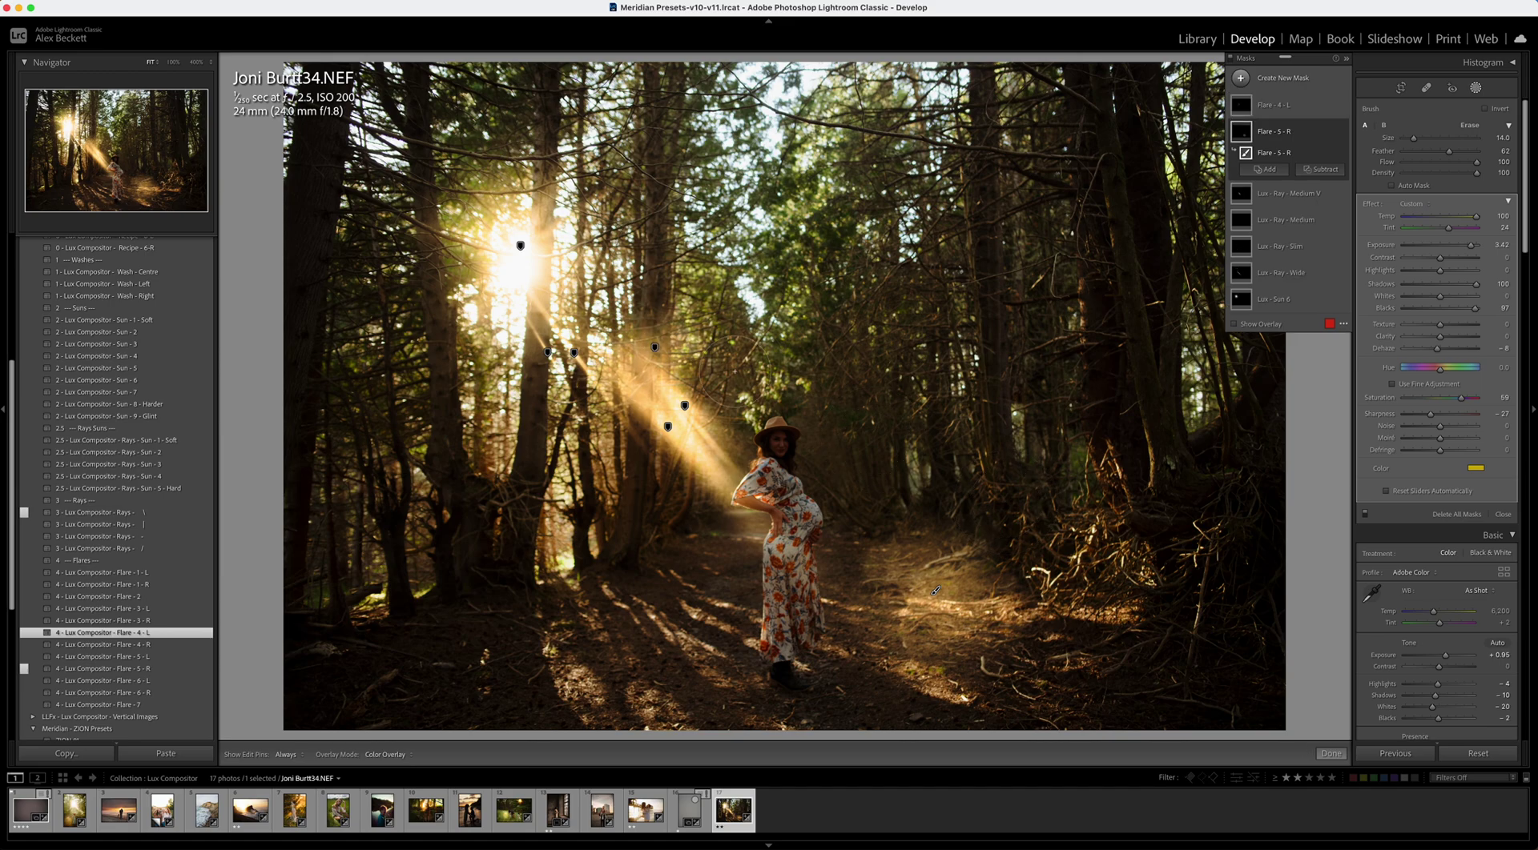
pyautogui.click(654, 348)
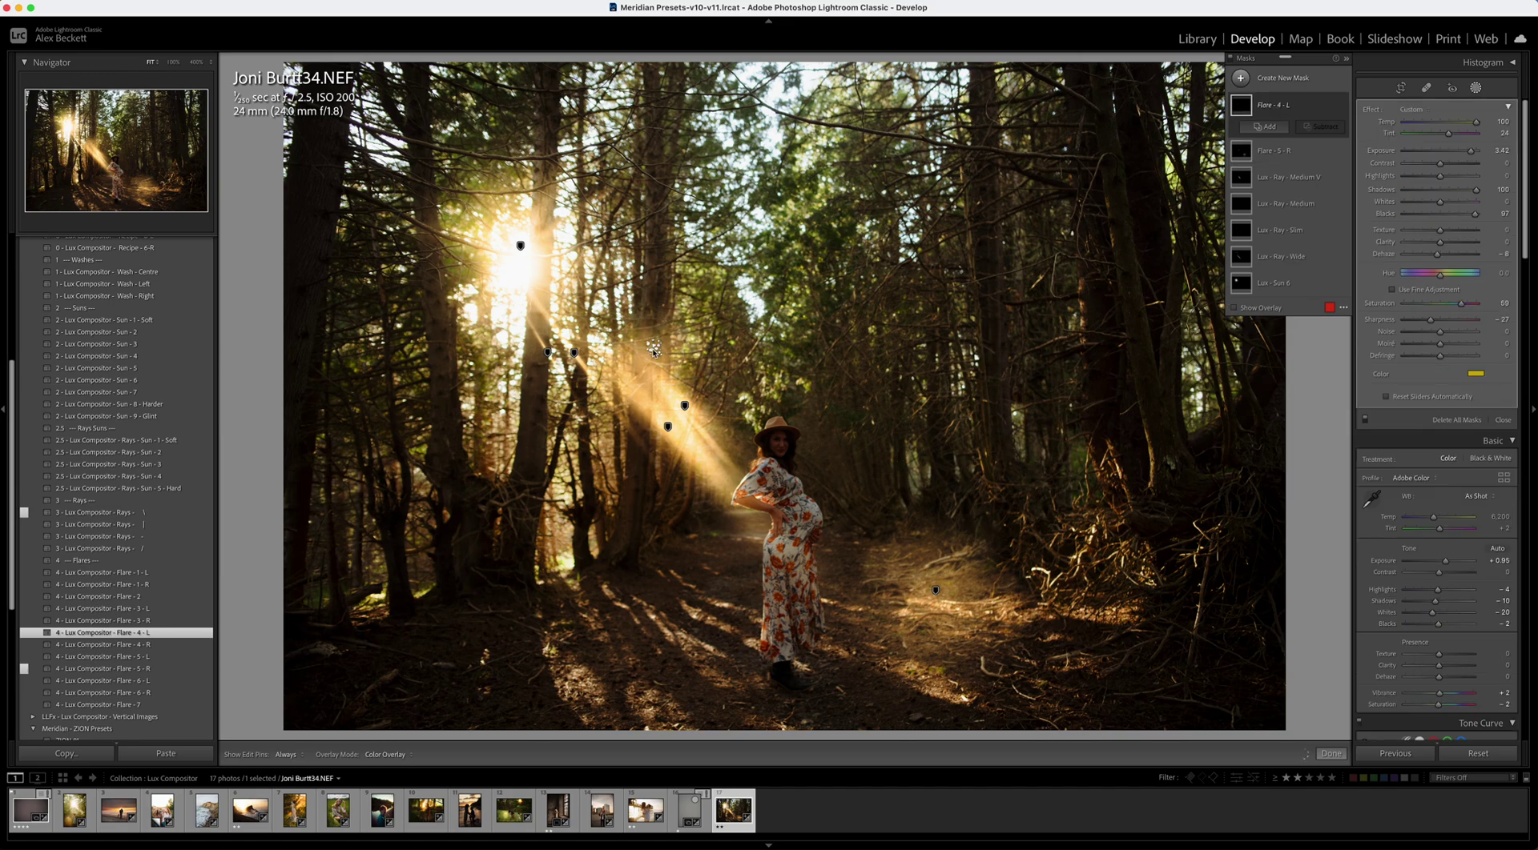
pyautogui.click(136, 647)
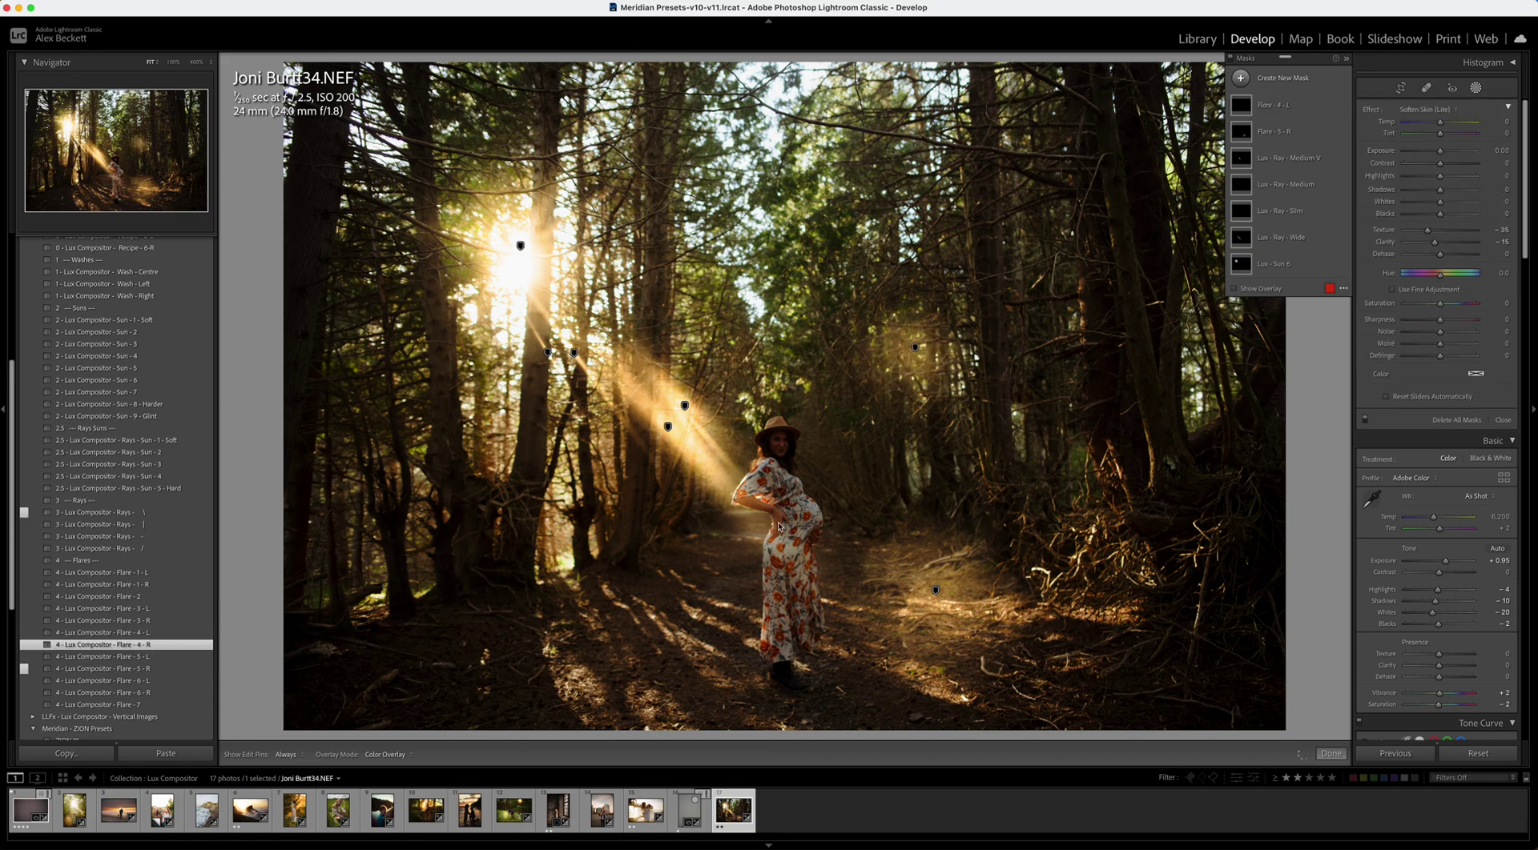
# Move the Flare 4 - R light from the trees down beside the woman's shoulder.
pyautogui.moveTo(915, 347)
pyautogui.mouseDown()
pyautogui.moveTo(825, 468)
pyautogui.moveTo(797, 470)
pyautogui.mouseUp()
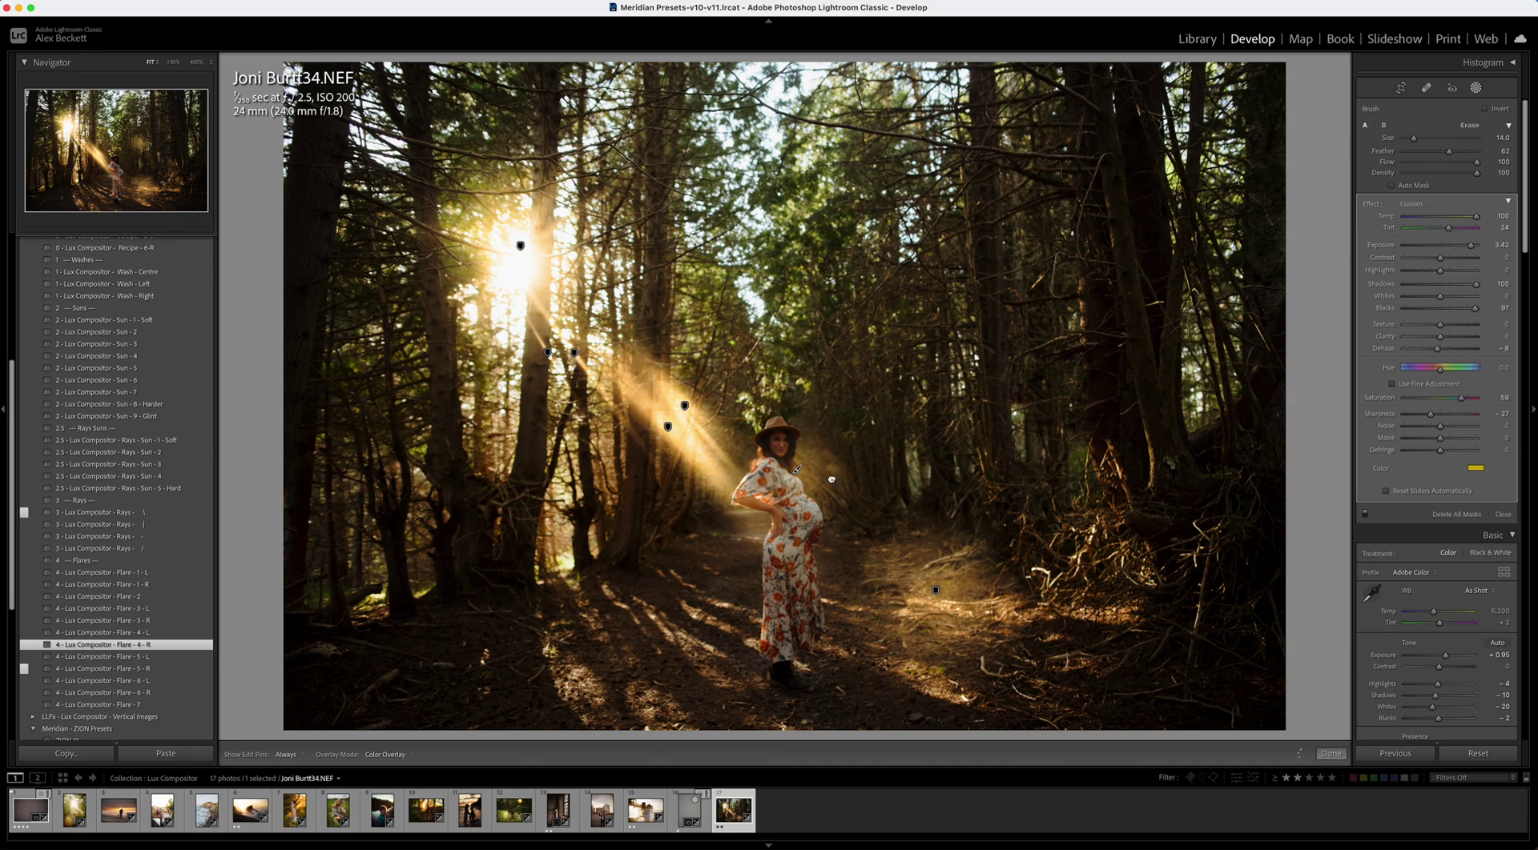
# Delete the Lux - Ray - Wide mask and move the Medium V ray up toward the sun.
pyautogui.click(666, 426)
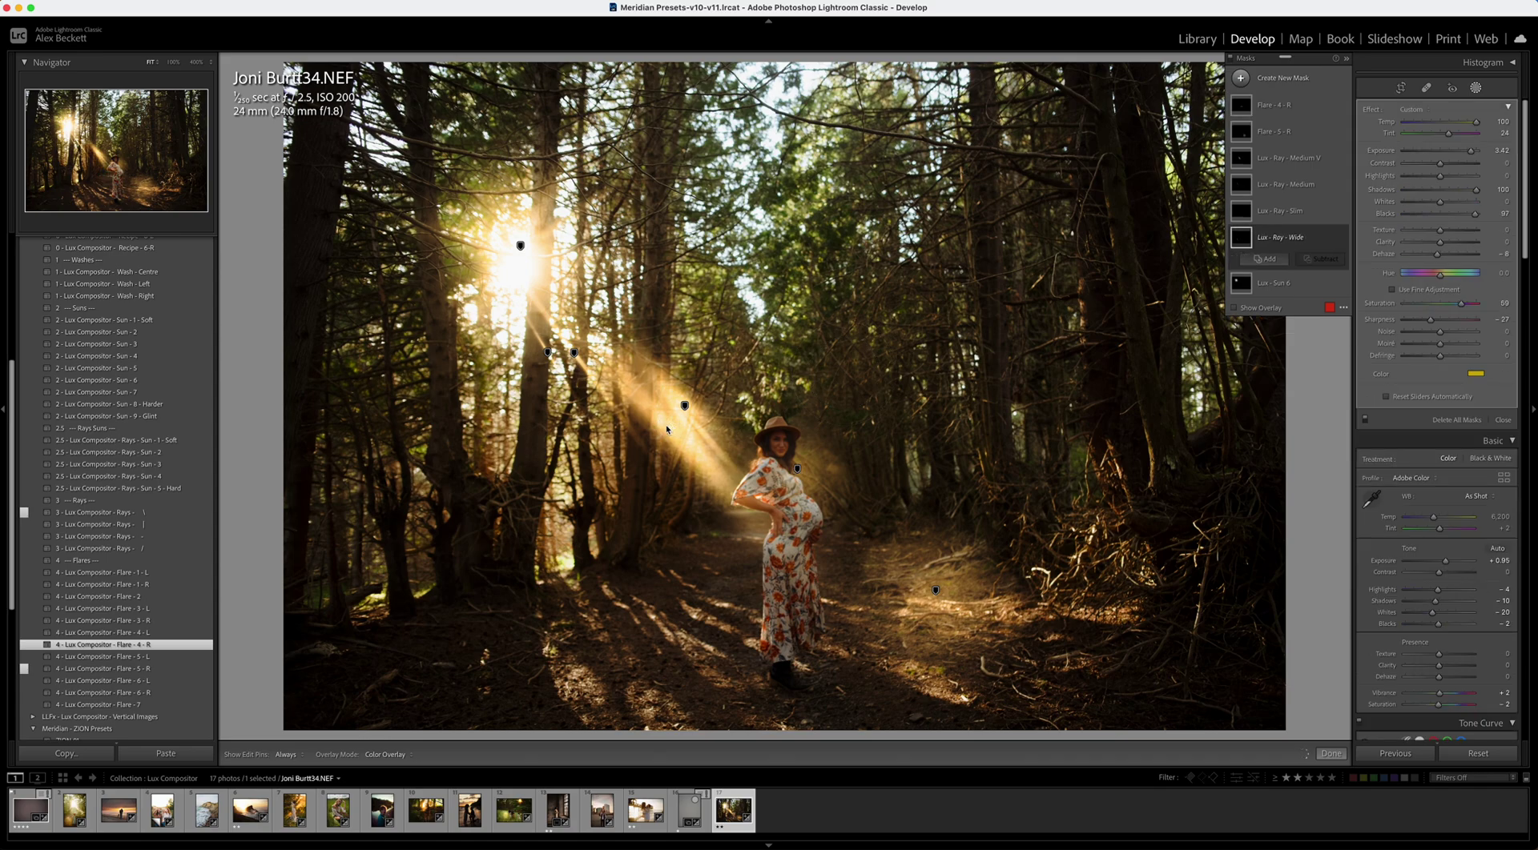
pyautogui.click(685, 406)
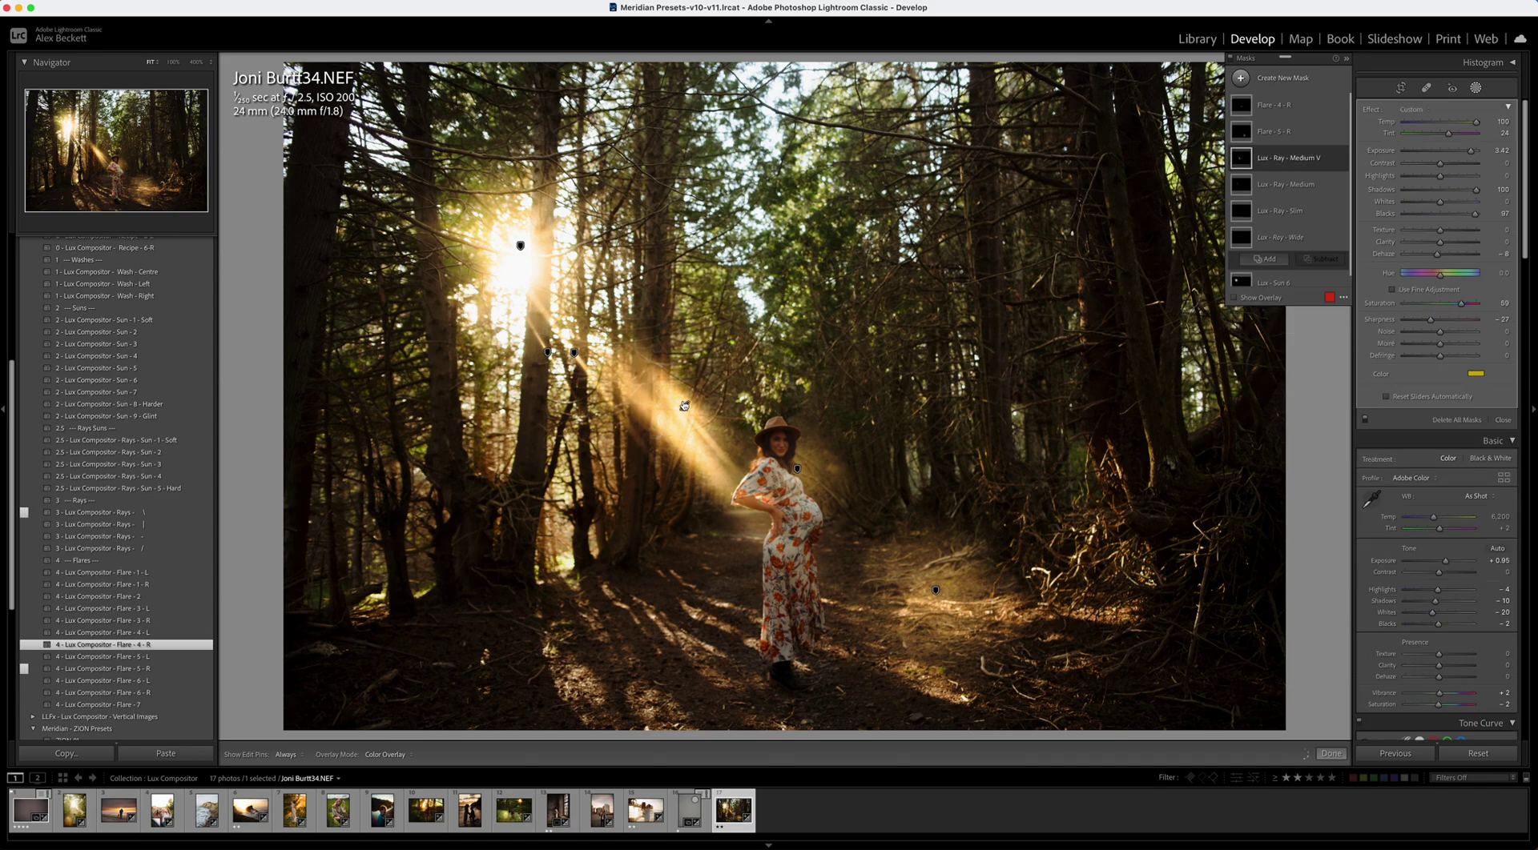
pyautogui.moveTo(684, 406); pyautogui.dragTo(633, 338)
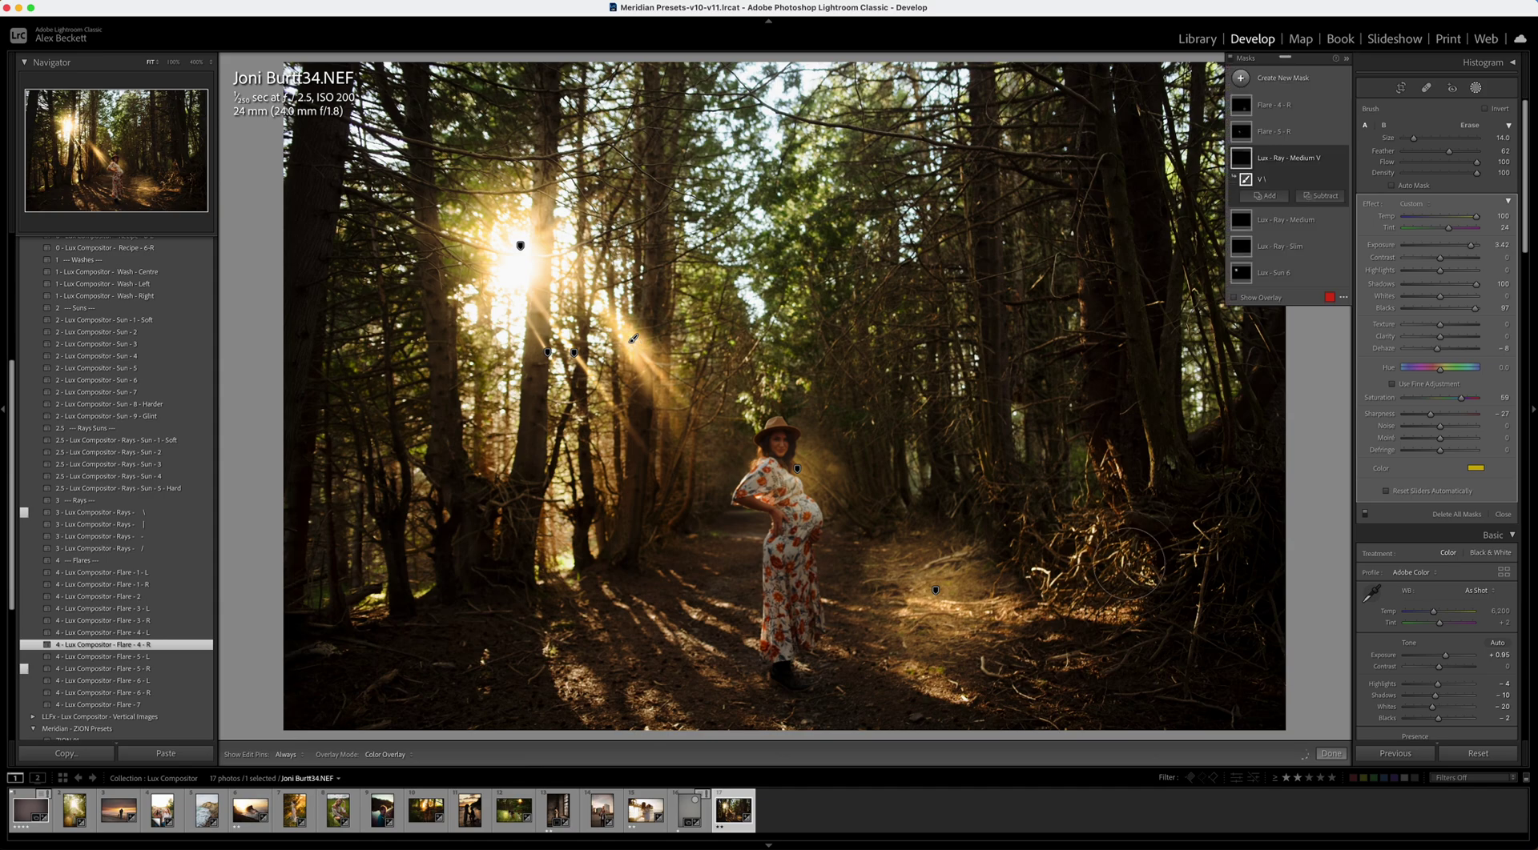
# Set the Sharpness of the Flare 4 - R mask to 17.
pyautogui.click(795, 469)
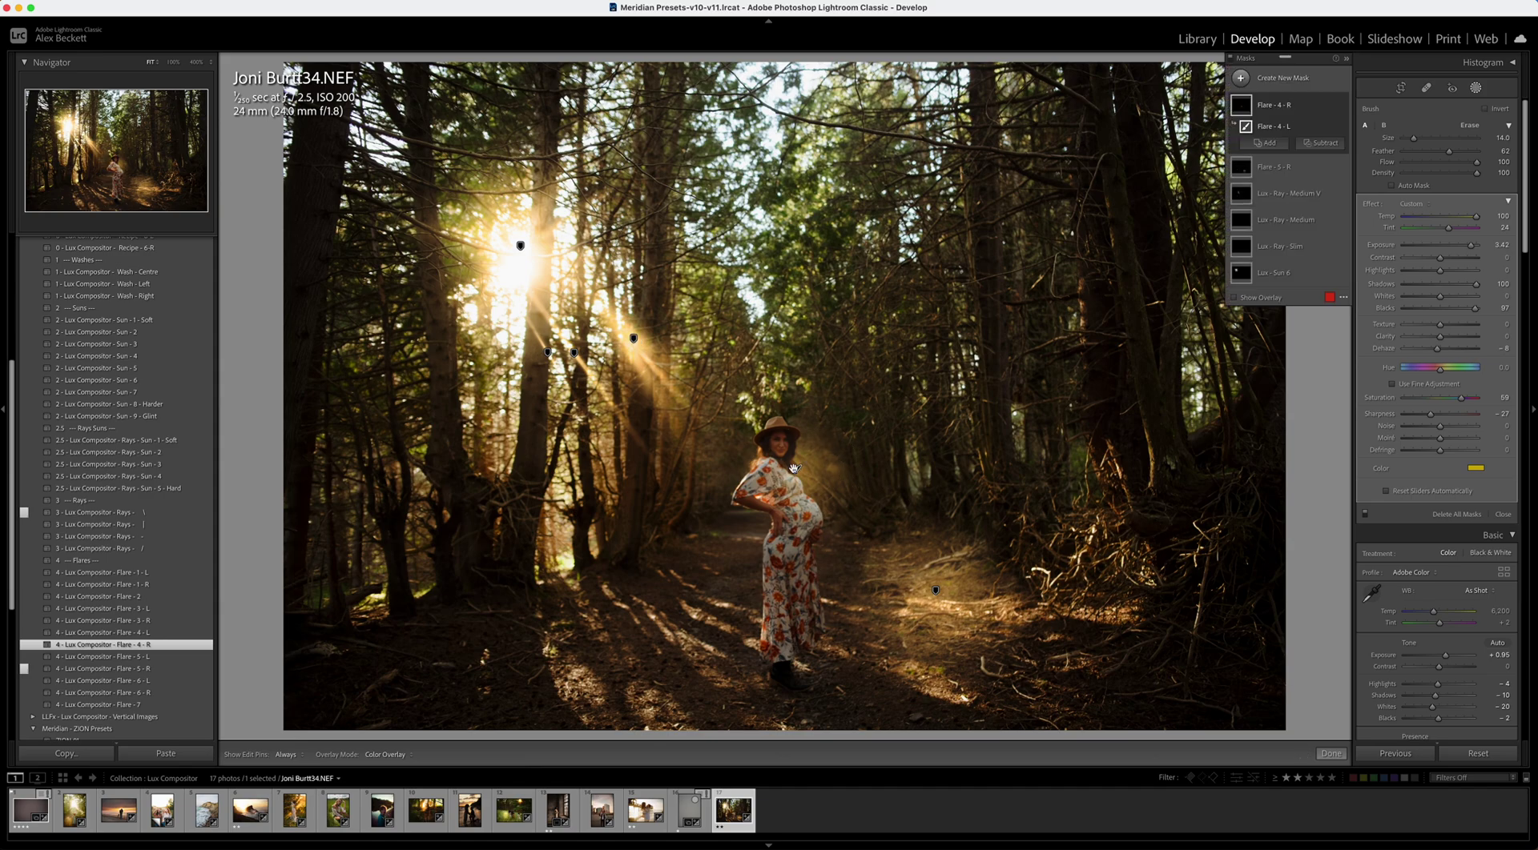
pyautogui.moveTo(1429, 414); pyautogui.dragTo(1439, 417)
# Compare the forest portrait before and after the edits several times.
pyautogui.press('\\')
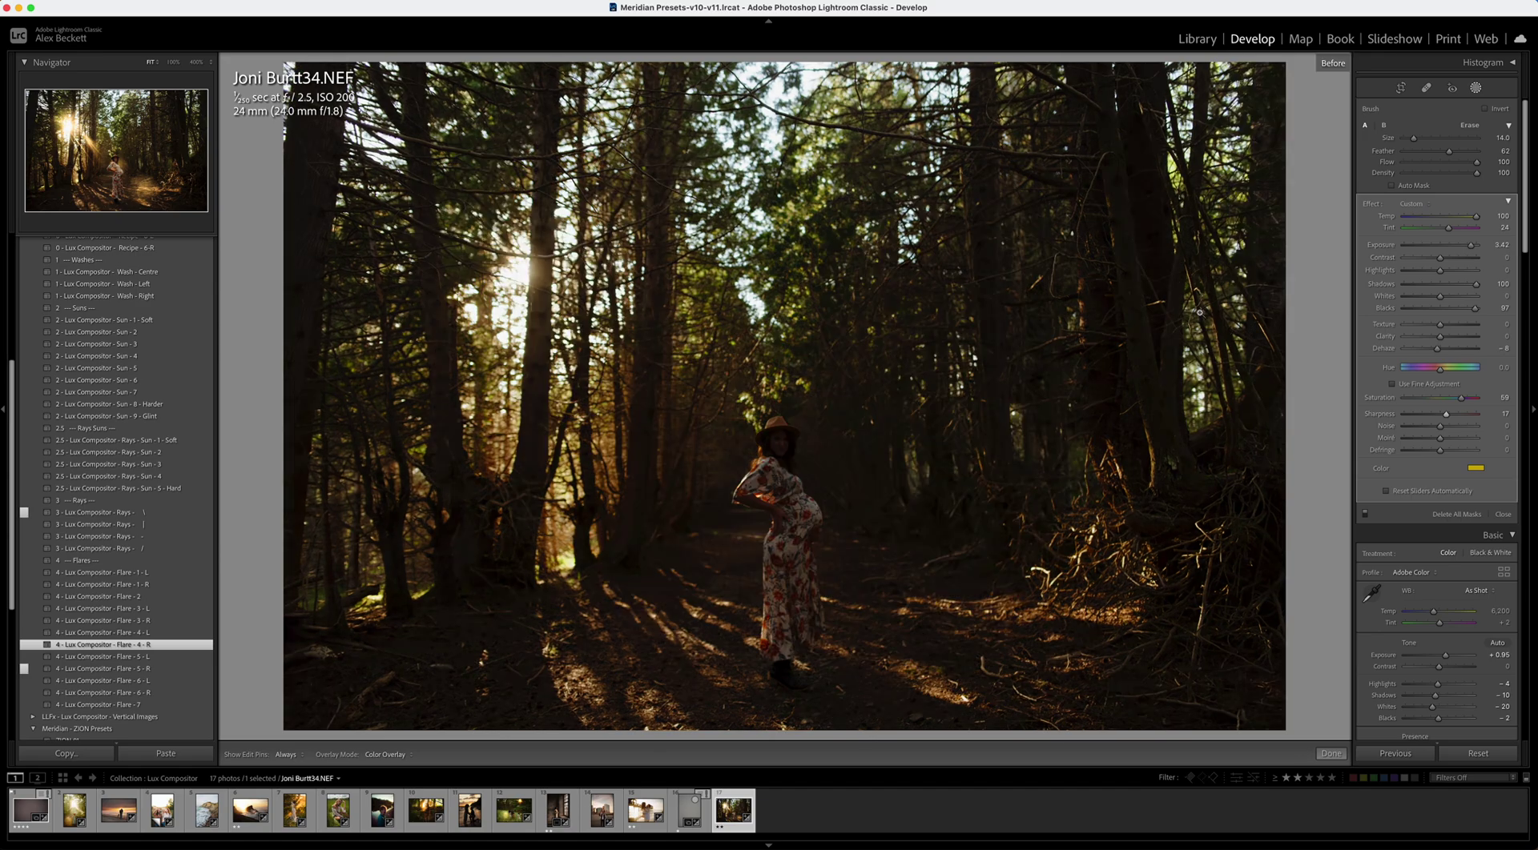
pyautogui.press('\\')
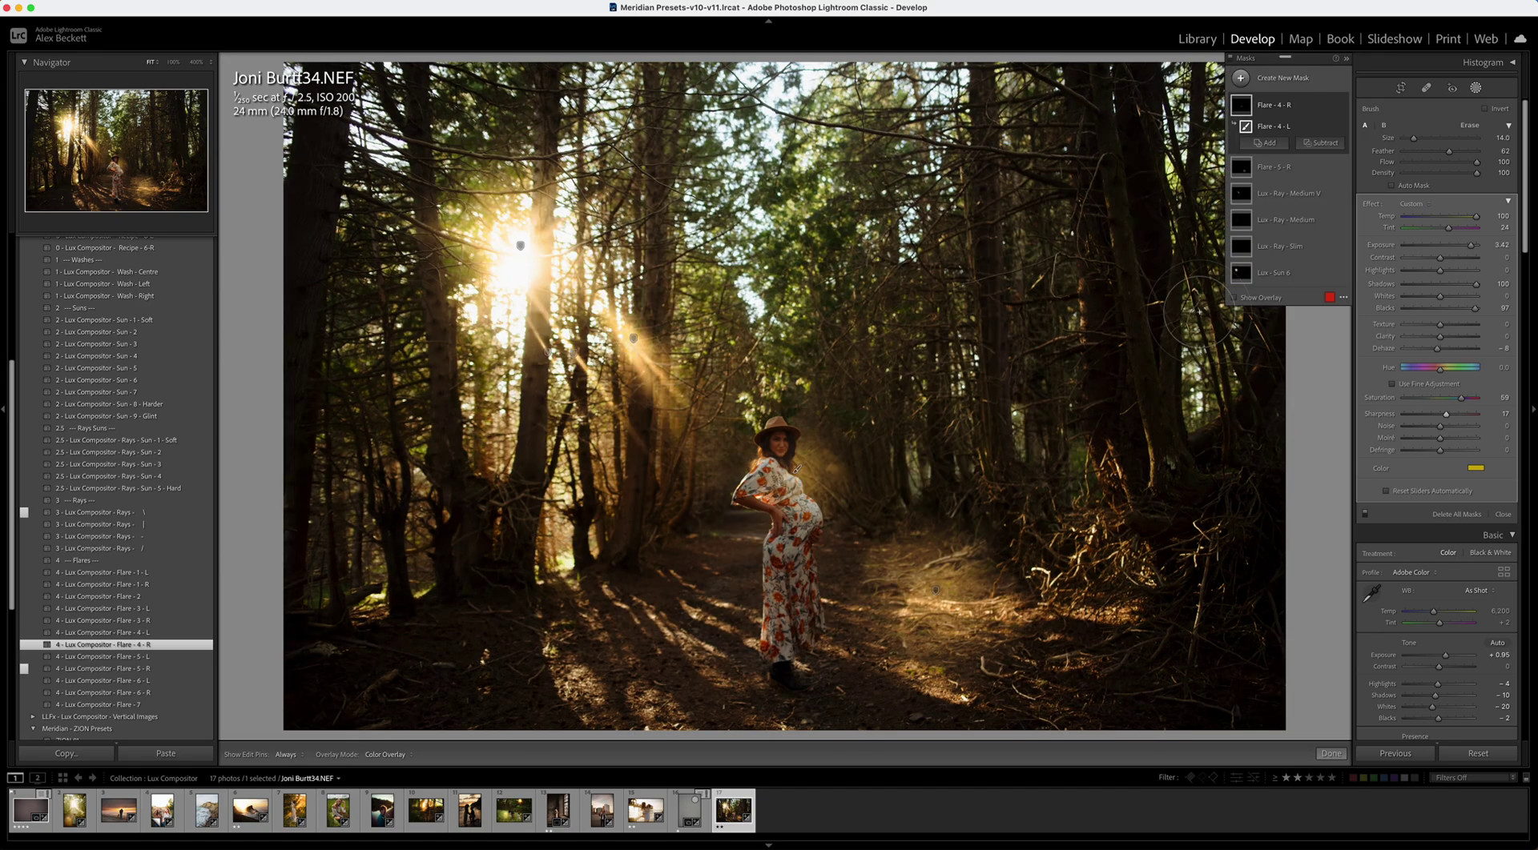
pyautogui.press('\\')
pyautogui.press('\\')
pyautogui.press('\\')
pyautogui.press('\\')
pyautogui.press('\\')
pyautogui.press('\\')
# Delete the thin ray mask near the sun and nudge the Medium ray slightly to the right.
pyautogui.click(546, 351)
pyautogui.click(574, 352)
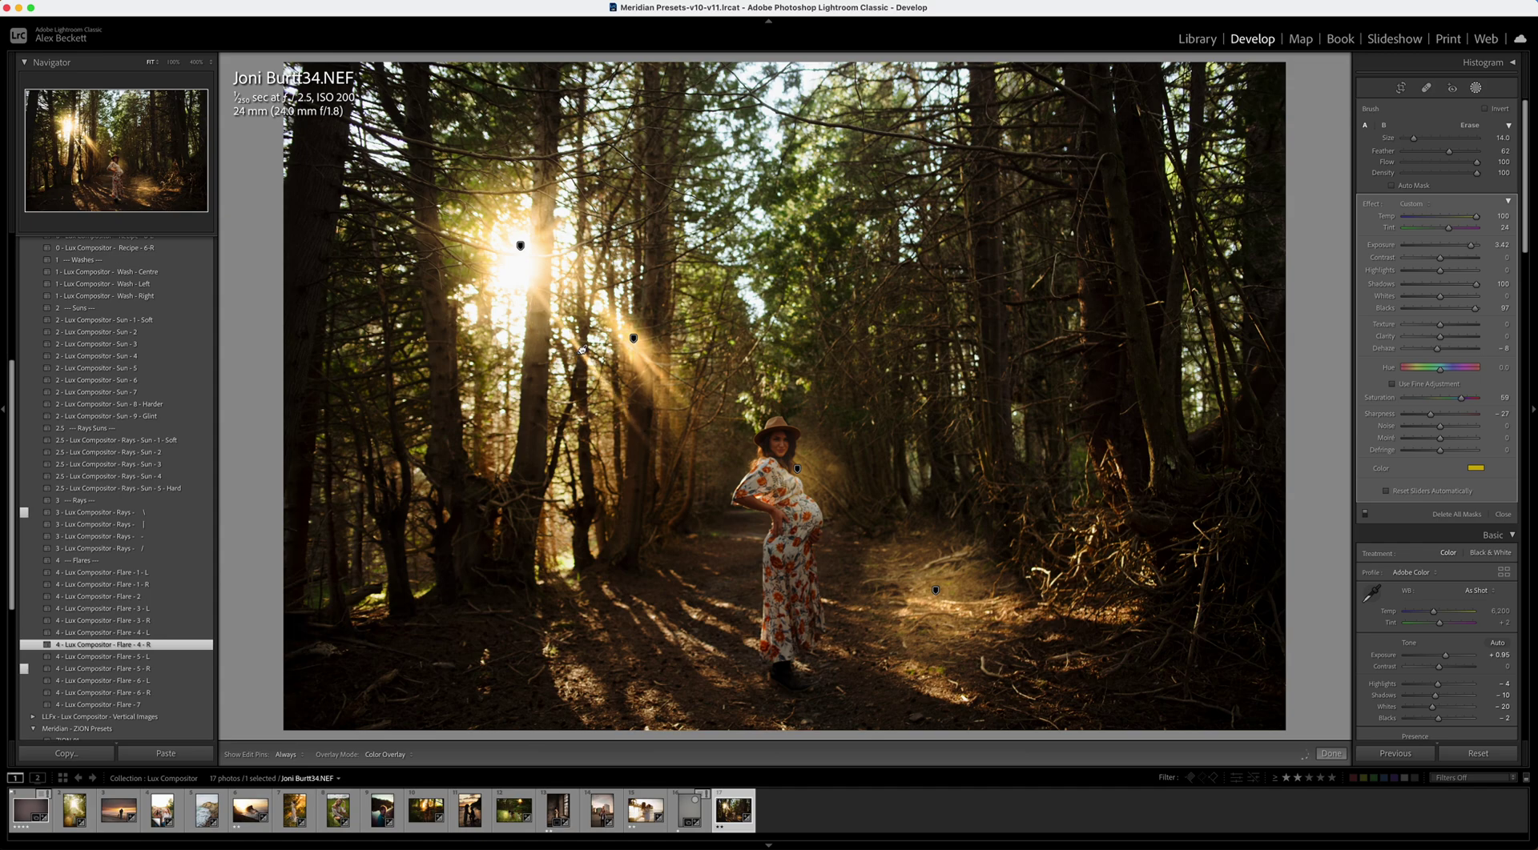
# Recheck the forest portrait against its unedited version with the reduced set of rays.
pyautogui.press('\\')
pyautogui.press('\\')
pyautogui.press('\\')
pyautogui.press('\\')
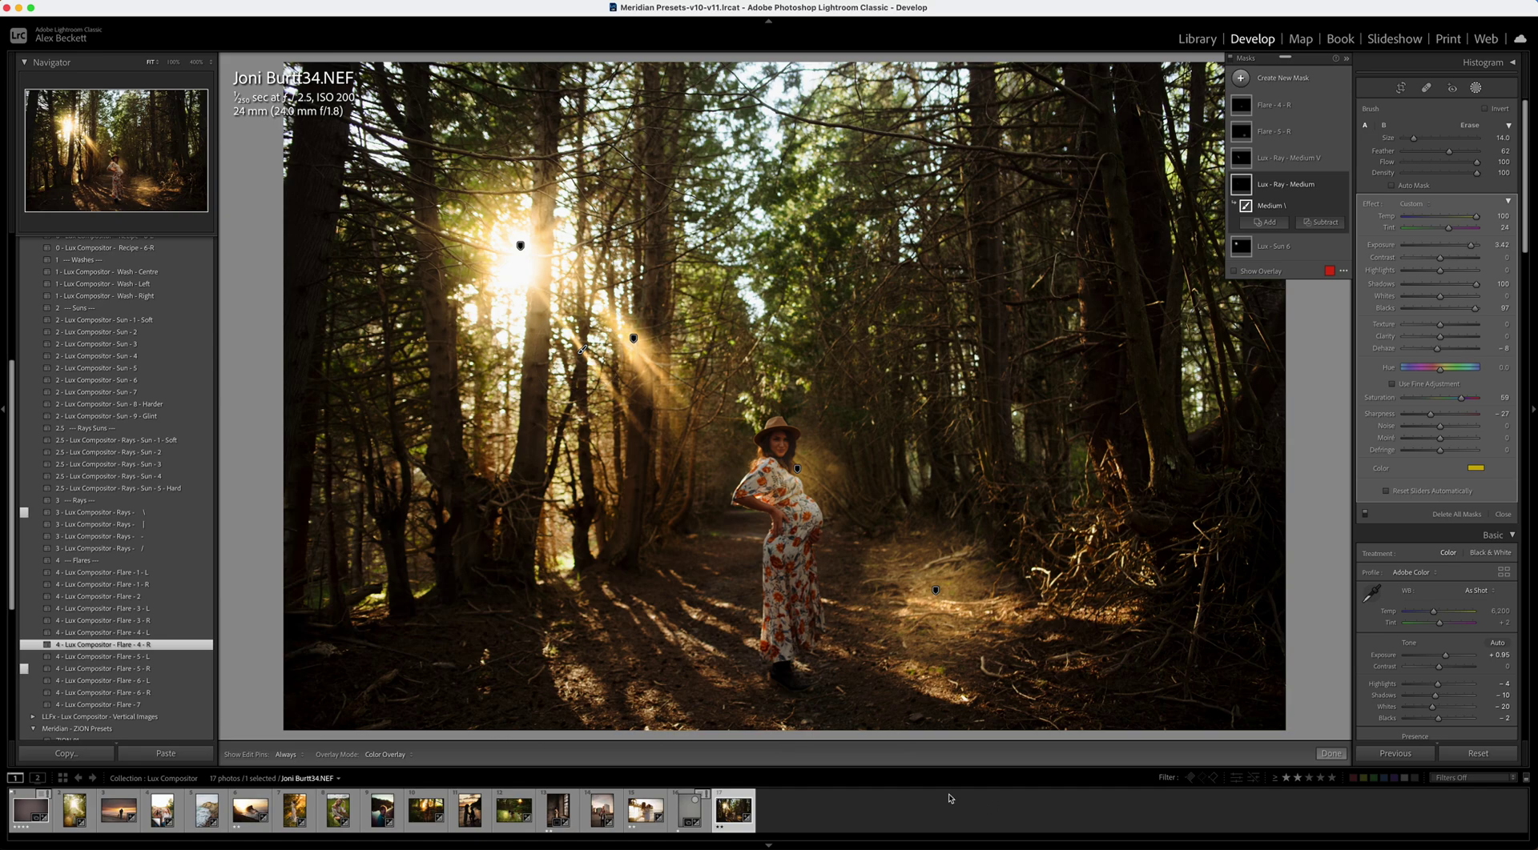
# Open the vertical portrait of the woman at the window and expand the LLFx - Lux Compositor - Vertical Images presets instead of the horizontal ones.
pyautogui.click(556, 815)
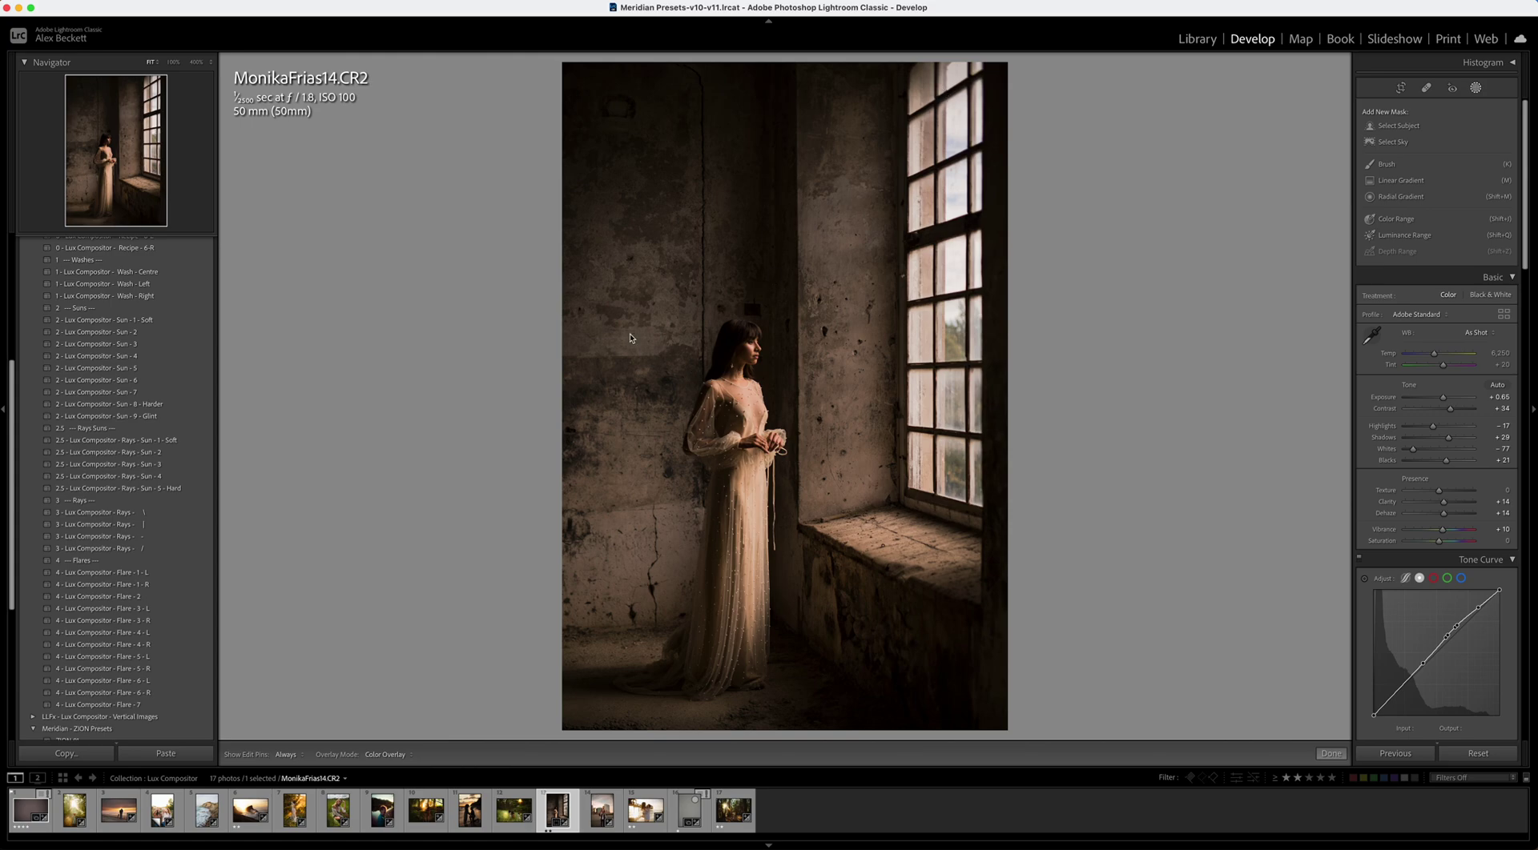
pyautogui.scroll(5, 84, 310)
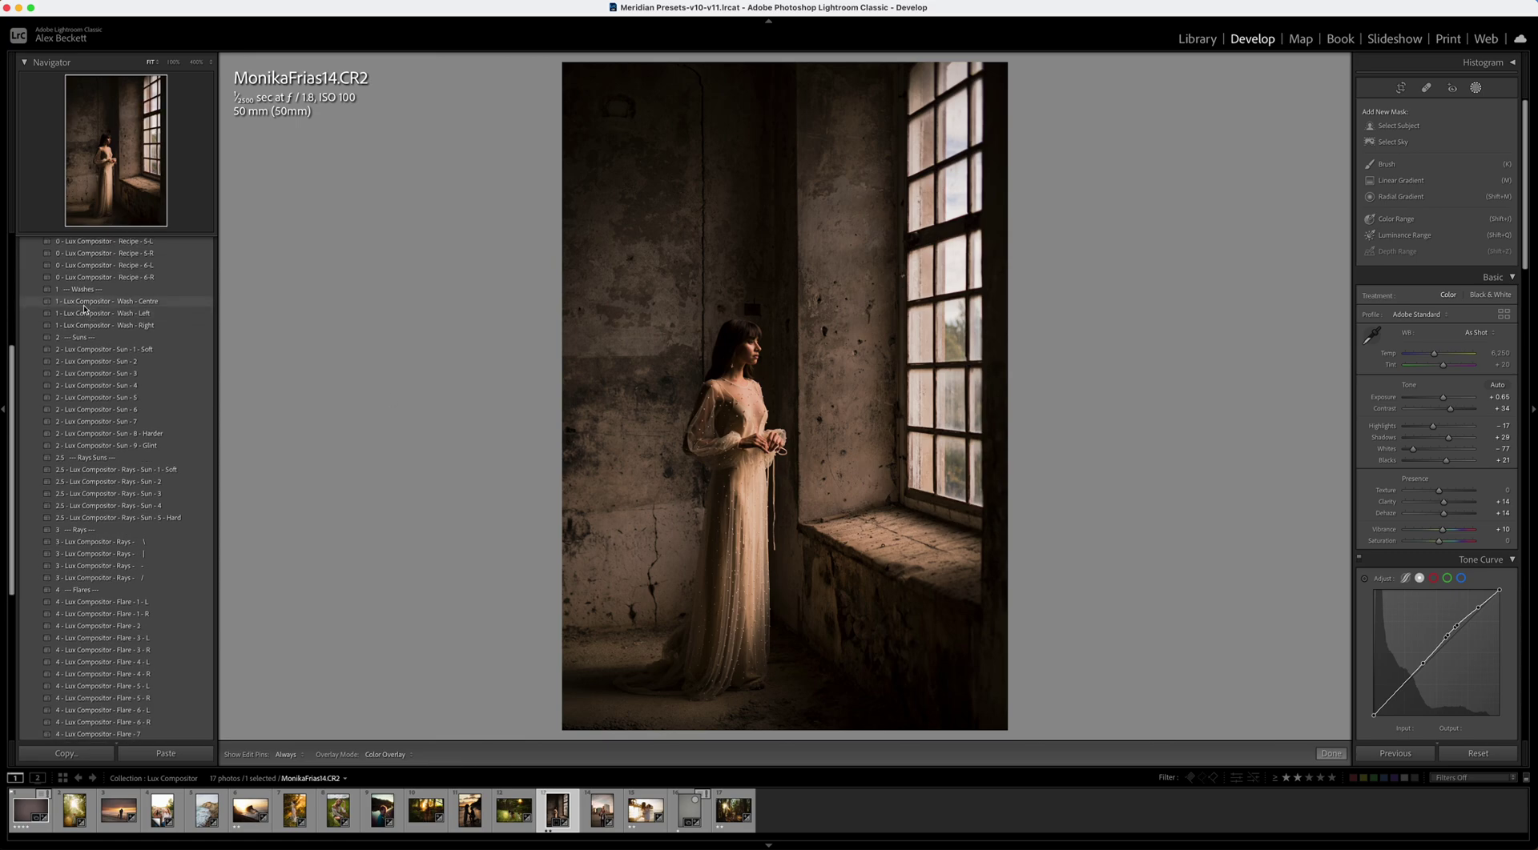
pyautogui.scroll(2, 120, 320)
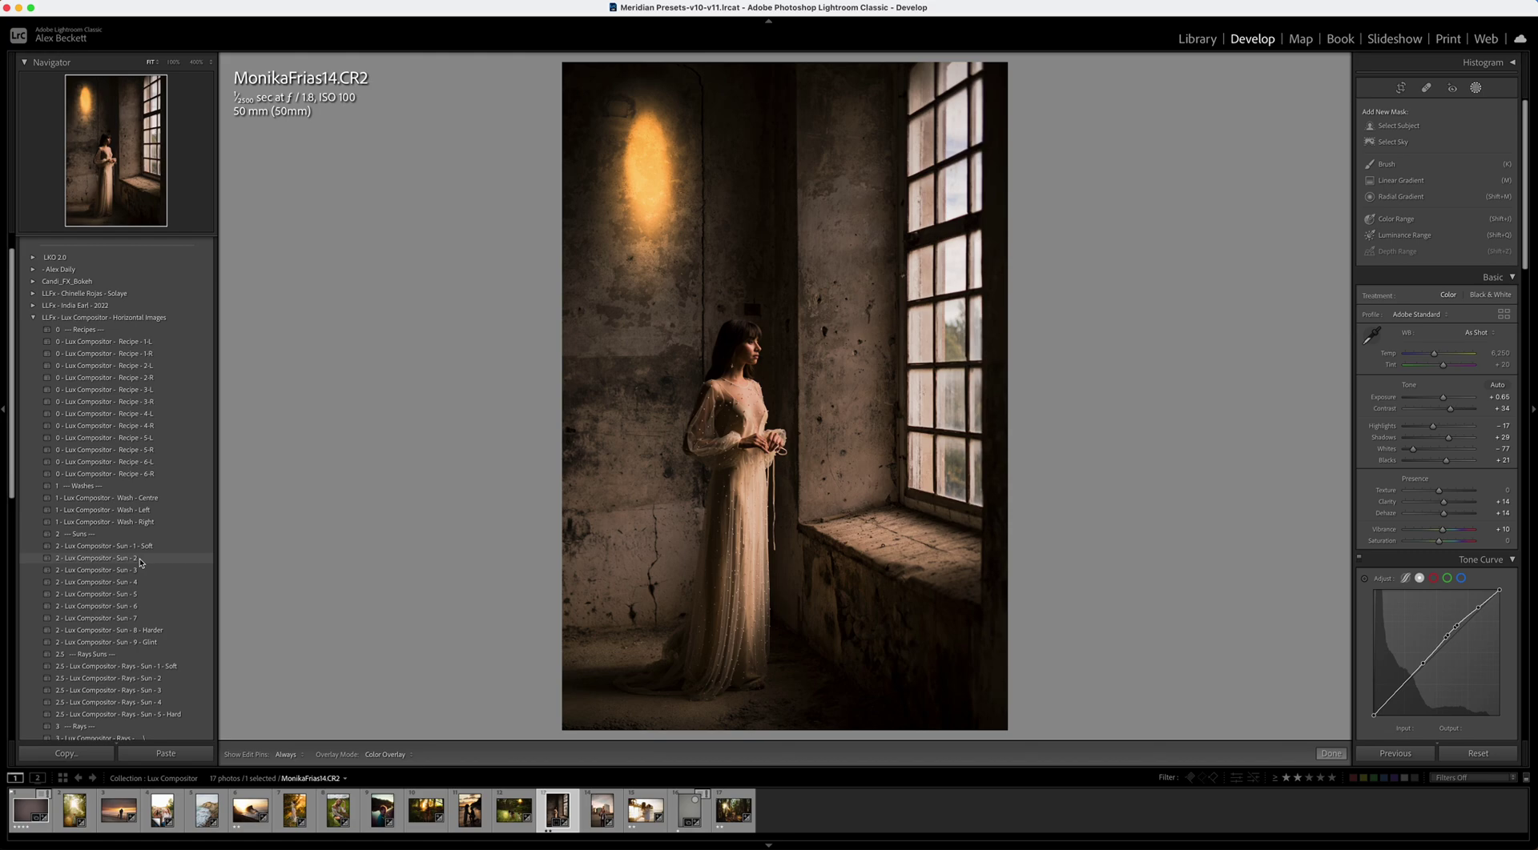
pyautogui.click(33, 319)
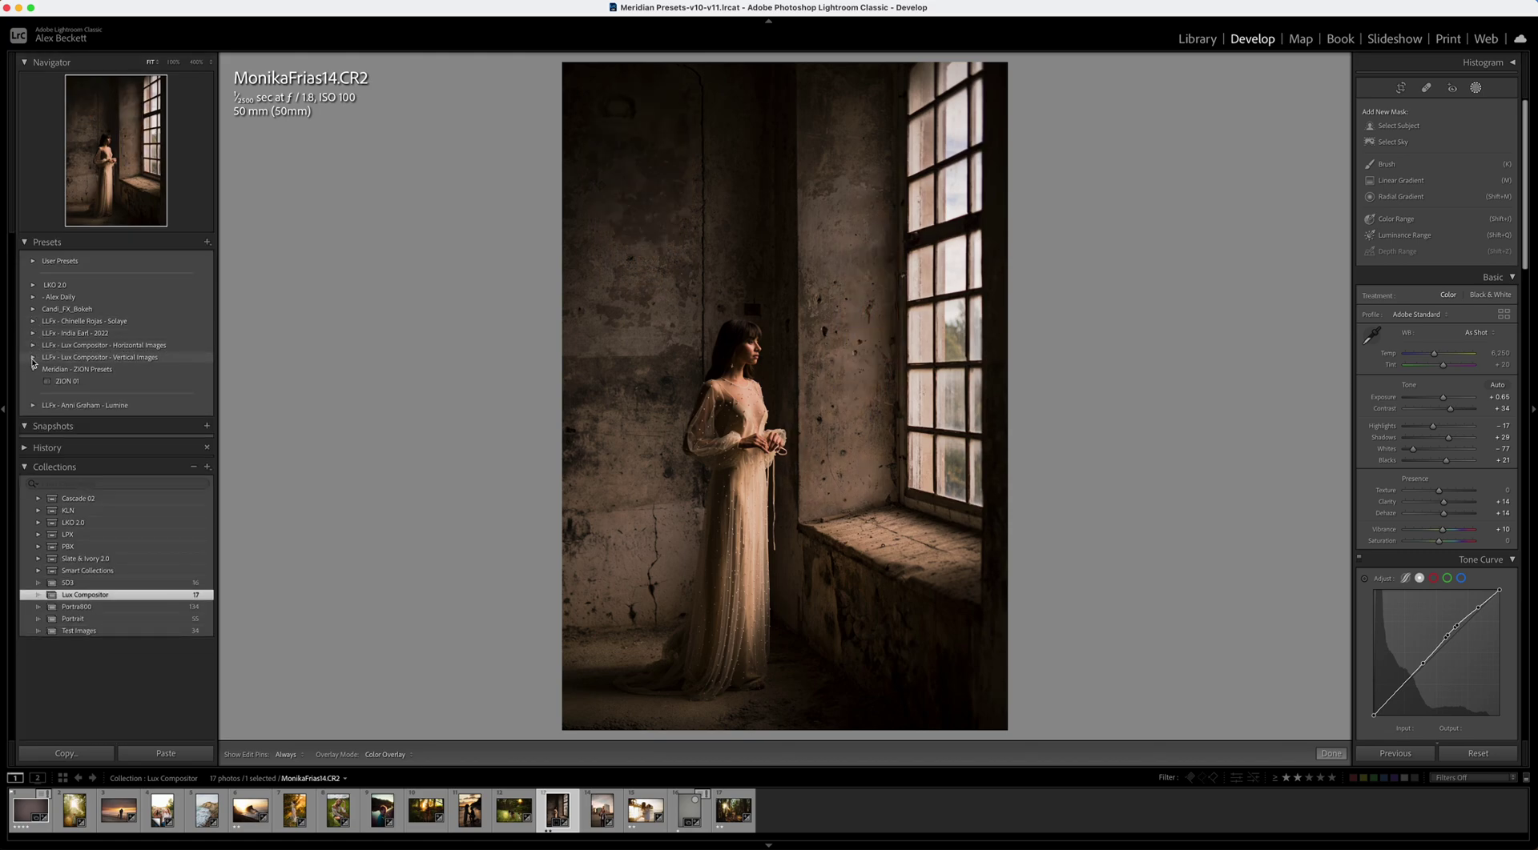
pyautogui.click(33, 358)
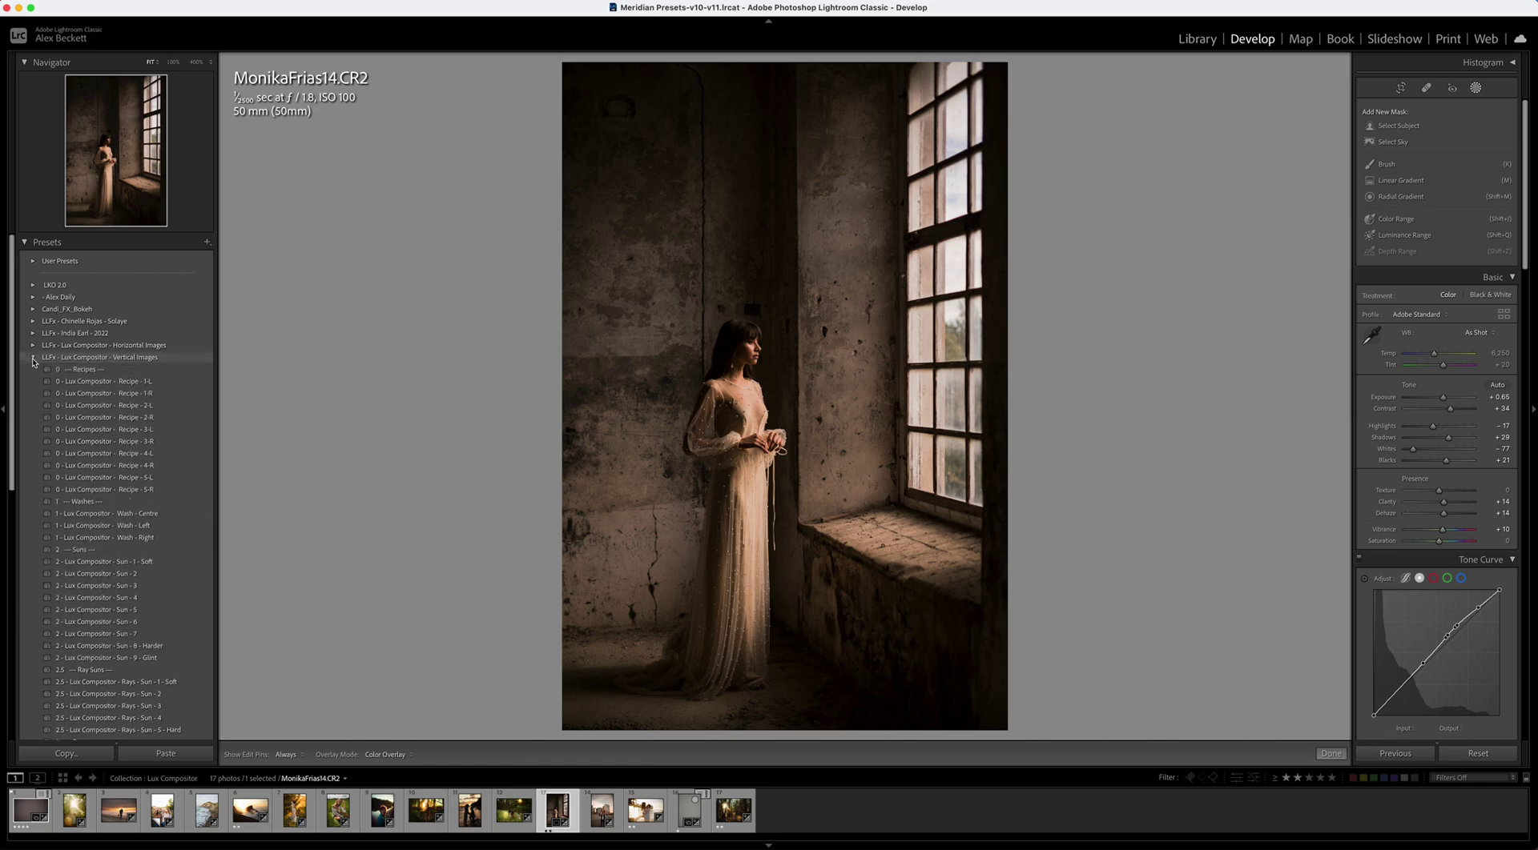
# Apply the vertical Sun - 6 preset and move the sun into the upper panes of the window.
pyautogui.scroll(-3, 183, 589)
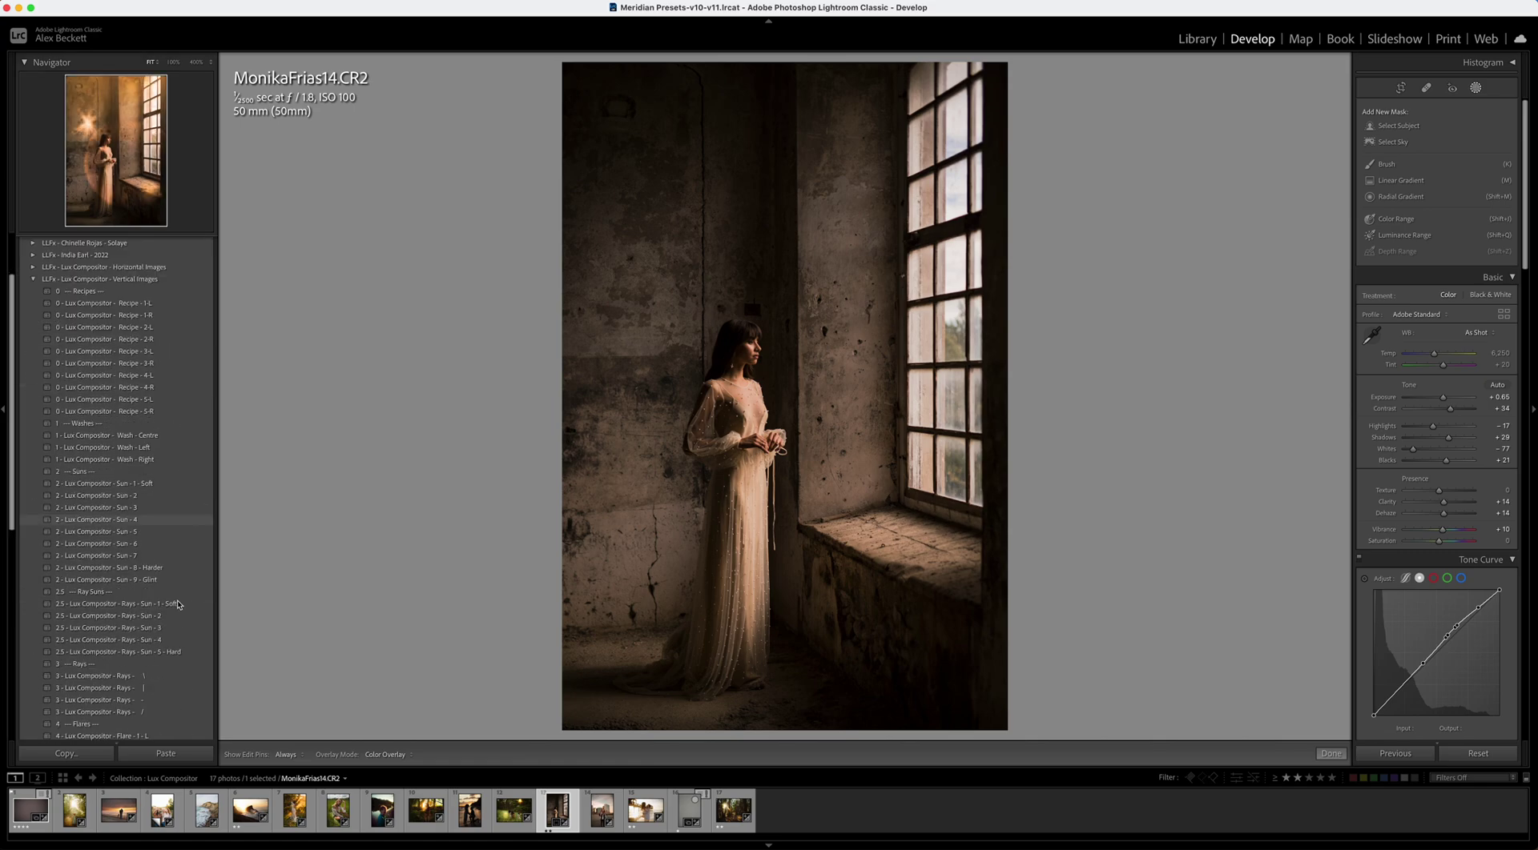
pyautogui.scroll(-1, 173, 585)
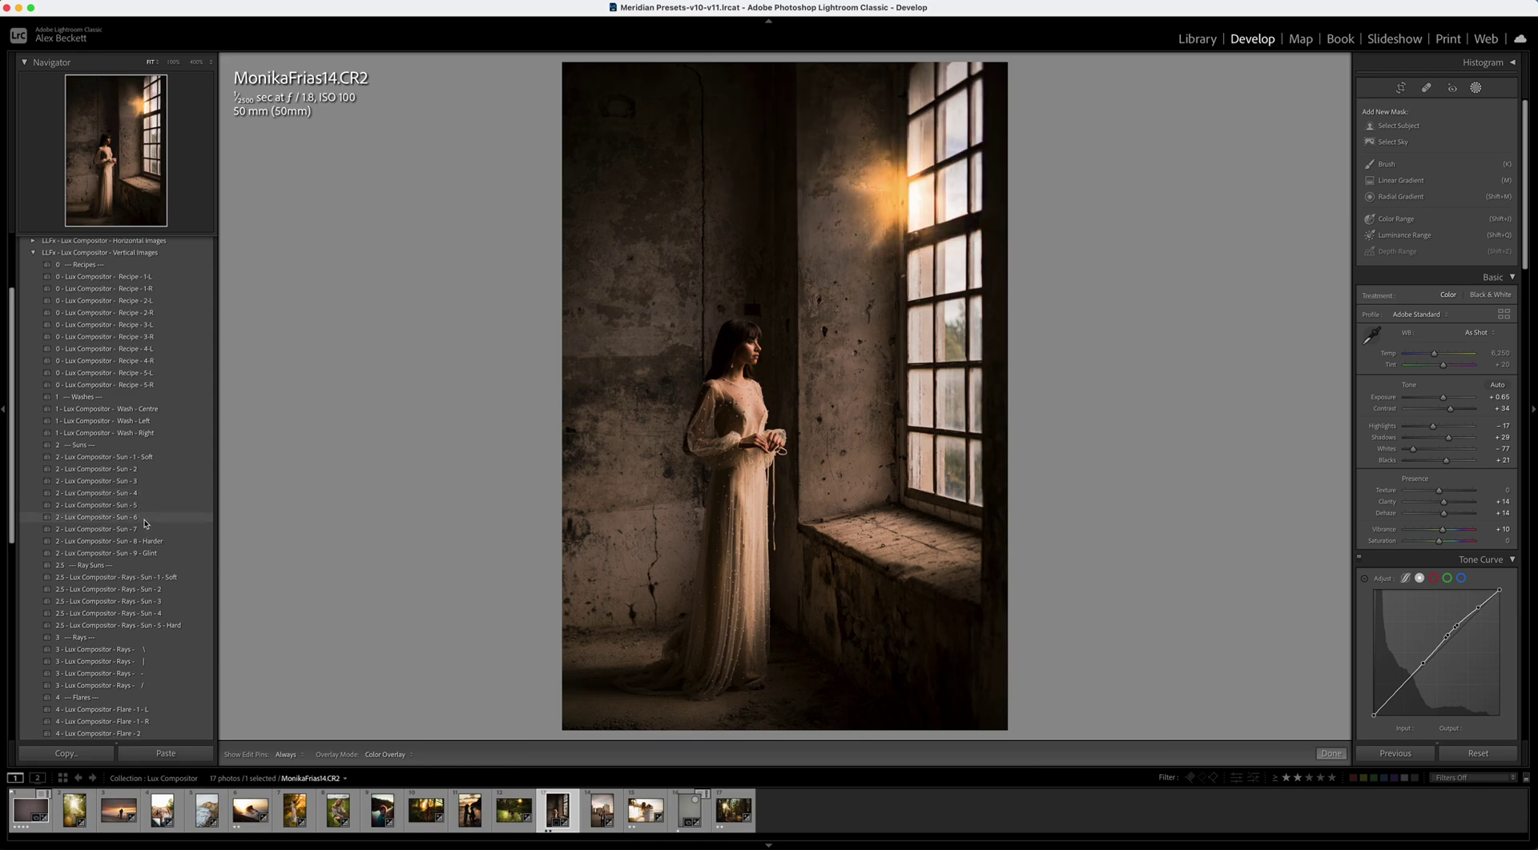
pyautogui.click(145, 520)
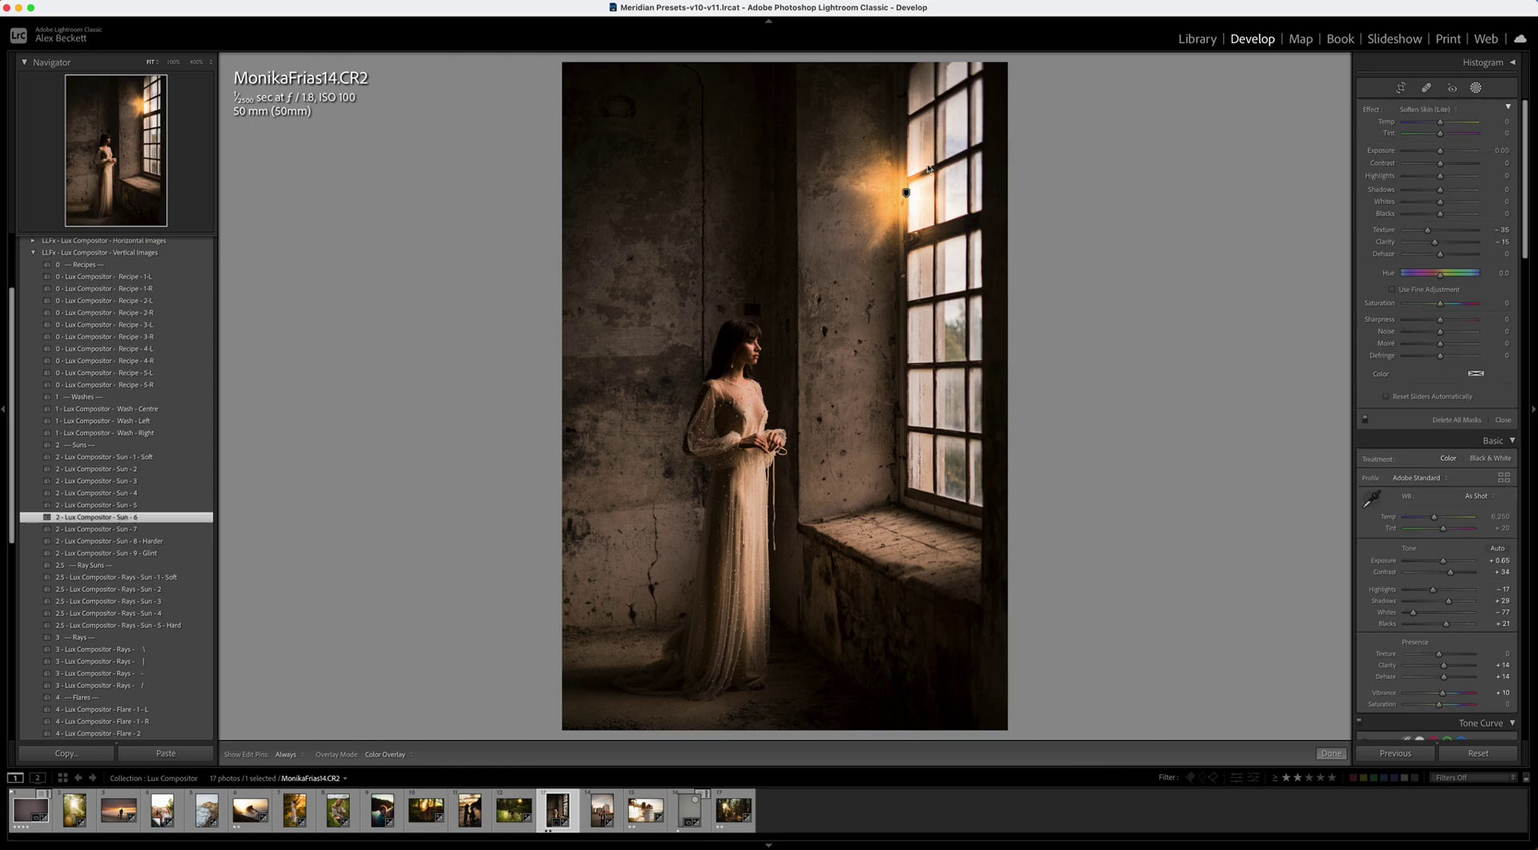
pyautogui.moveTo(907, 196); pyautogui.dragTo(959, 124)
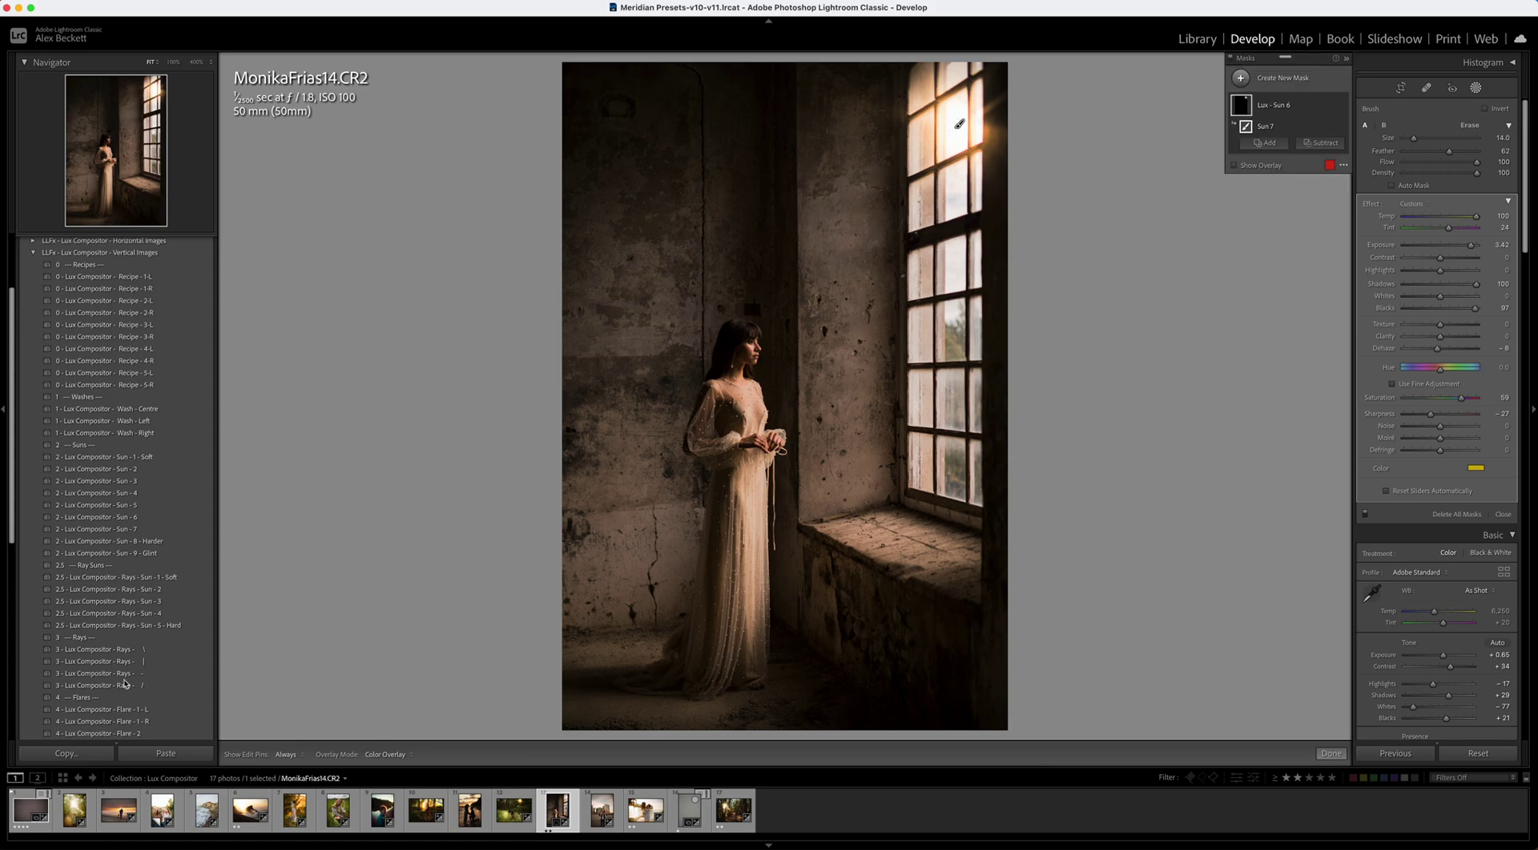
# Apply the Rays - / preset and delete its Wide and Large V ray masks.
pyautogui.moveTo(128, 691)
pyautogui.click(127, 687)
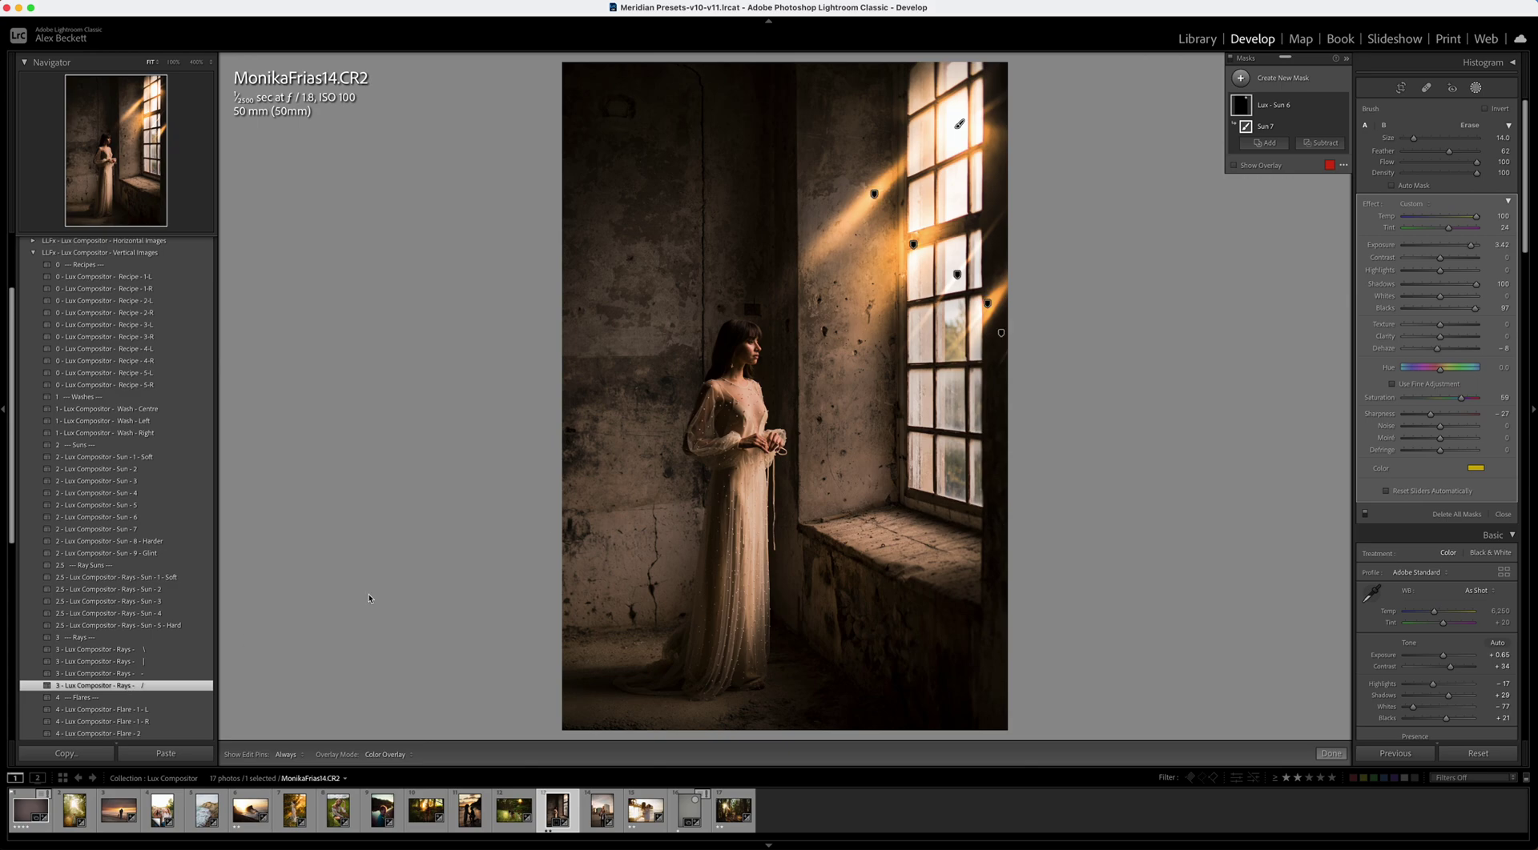
pyautogui.click(873, 195)
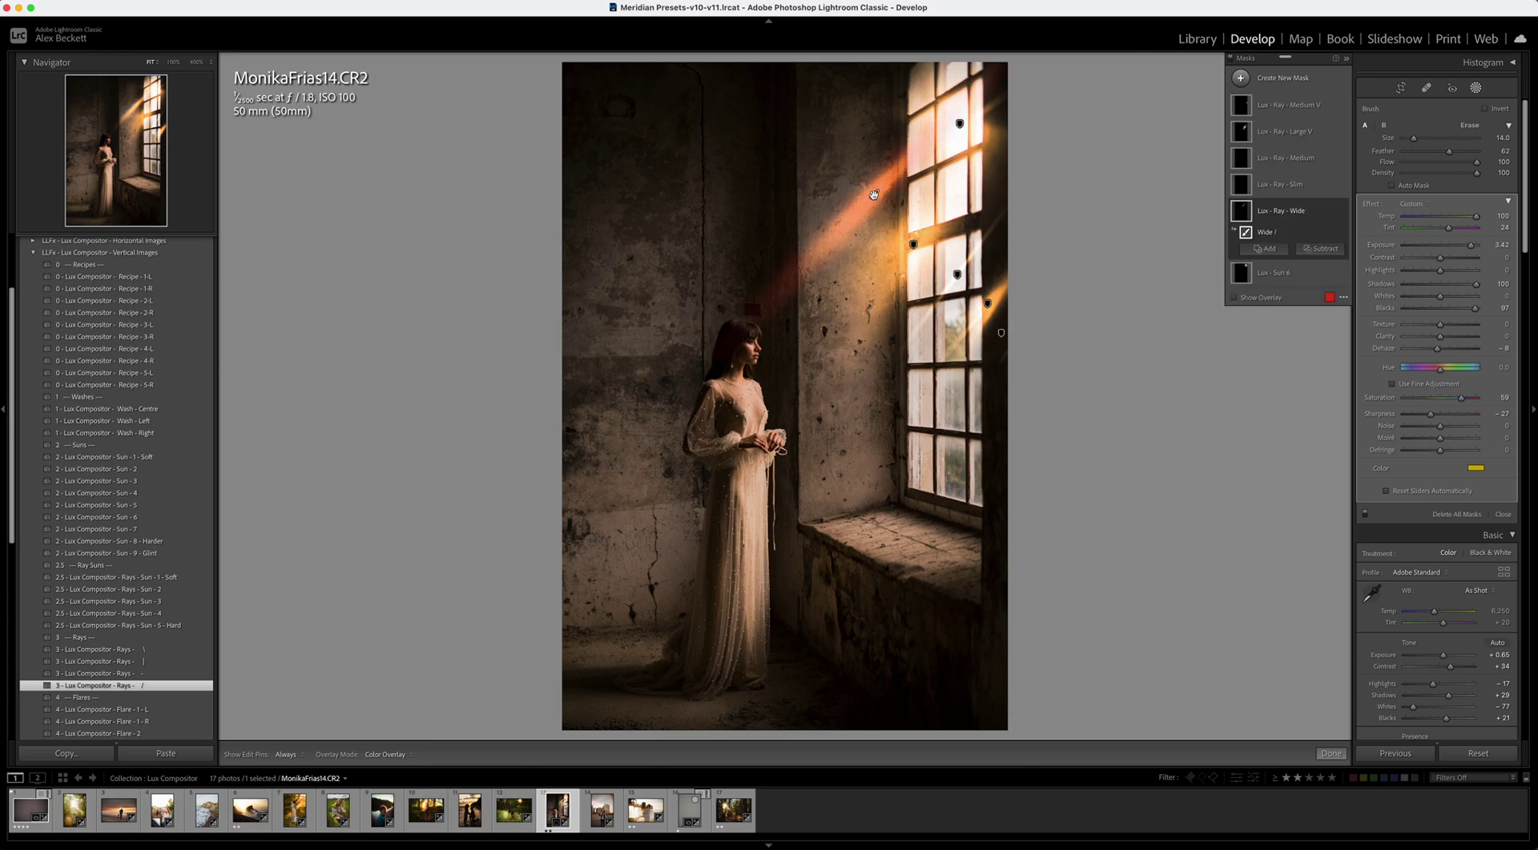
pyautogui.click(914, 245)
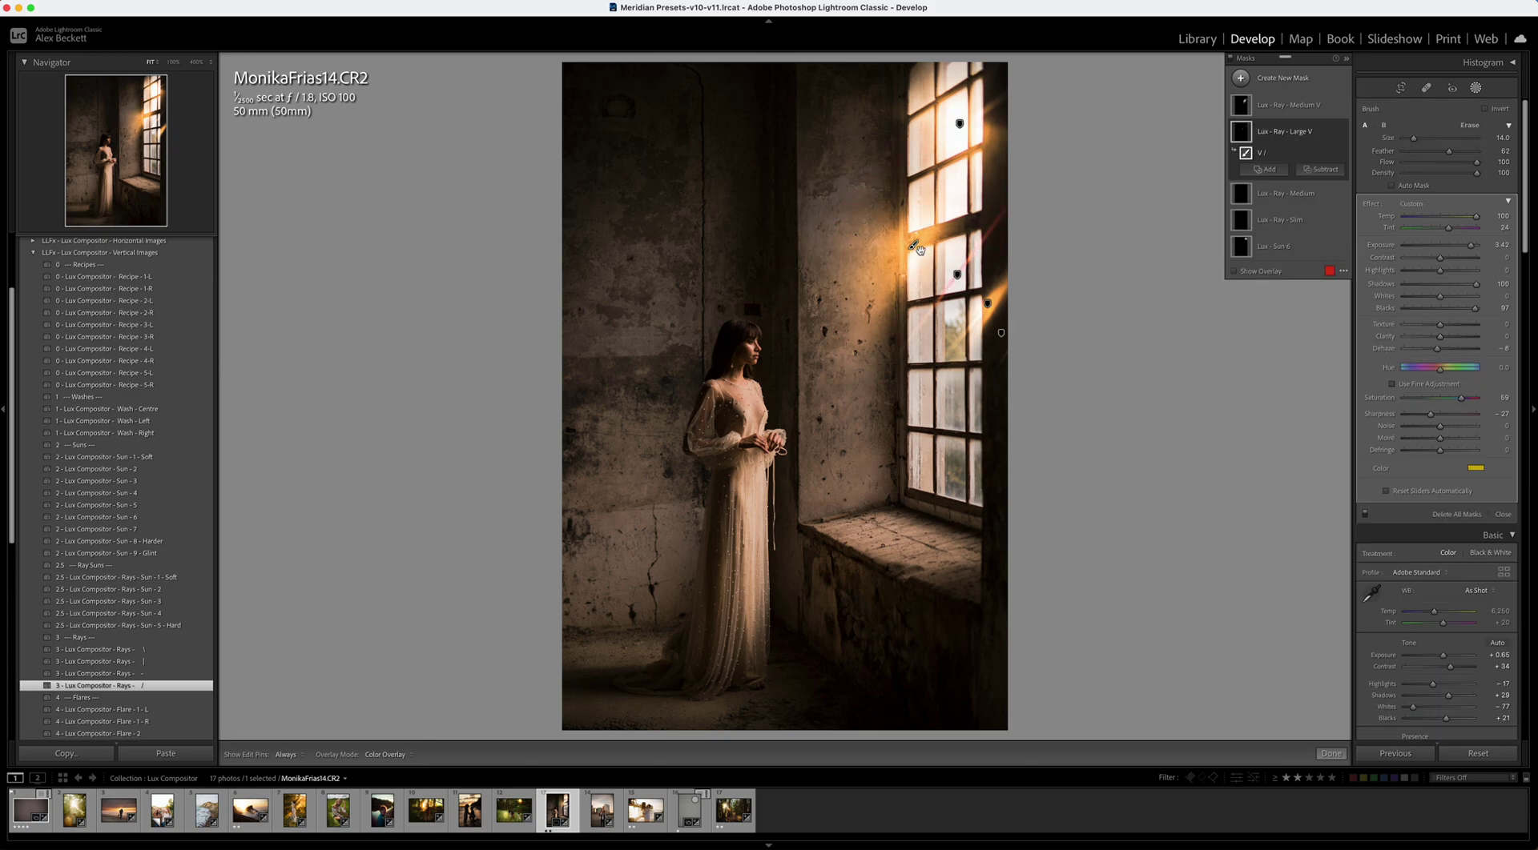
# Move the Medium and Medium V rays to the window's left edge so they extend from the sun toward the woman.
pyautogui.click(957, 276)
pyautogui.moveTo(957, 275)
pyautogui.mouseDown()
pyautogui.moveTo(867, 225)
pyautogui.moveTo(925, 180)
pyautogui.moveTo(901, 200)
pyautogui.moveTo(912, 192)
pyautogui.mouseUp()
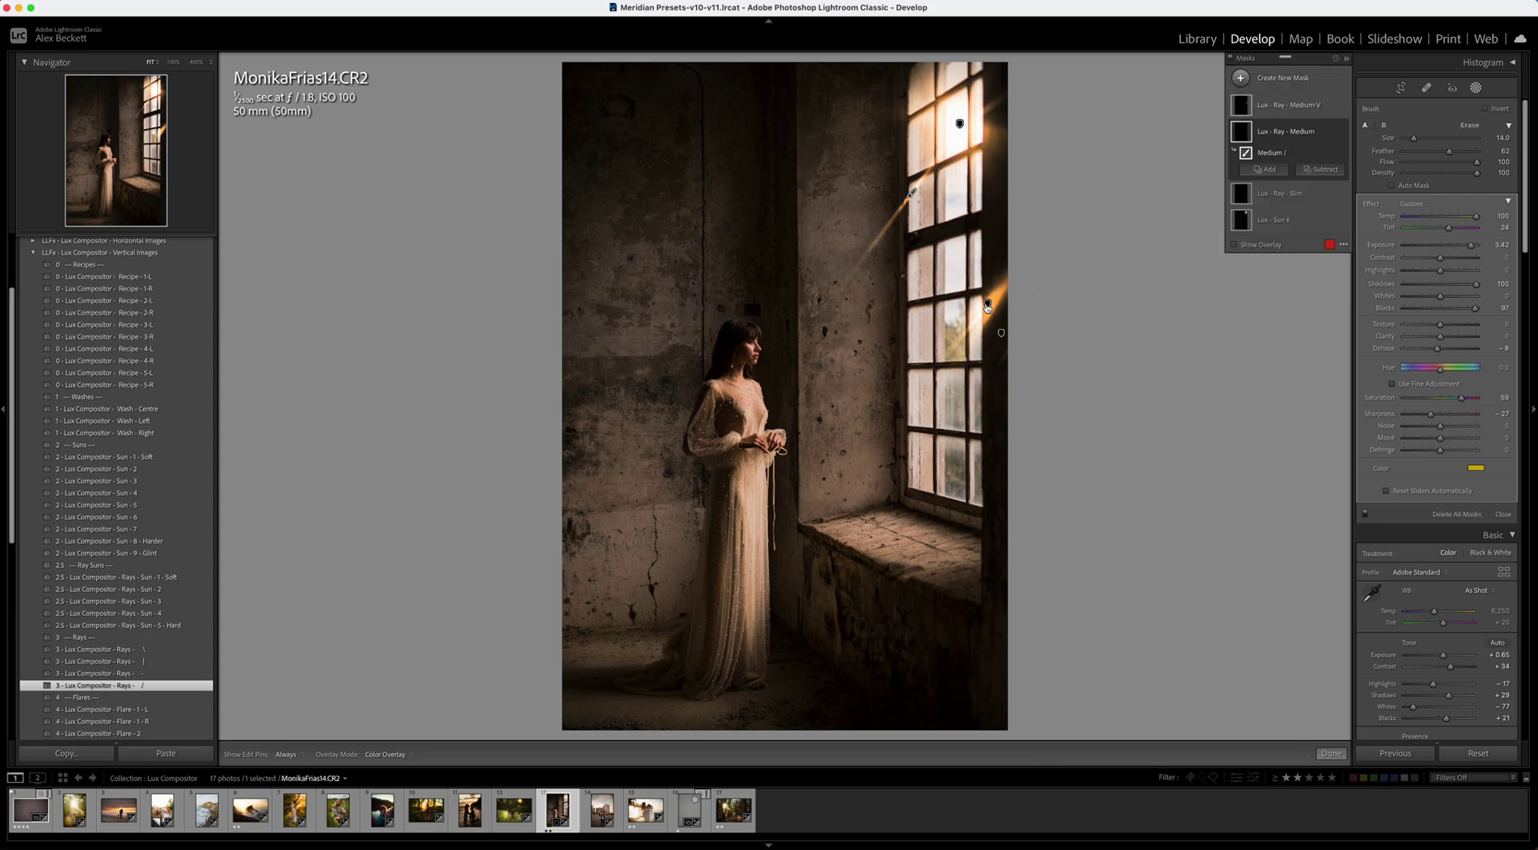
pyautogui.moveTo(987, 303)
pyautogui.mouseDown()
pyautogui.moveTo(877, 232)
pyautogui.moveTo(897, 209)
pyautogui.mouseUp()
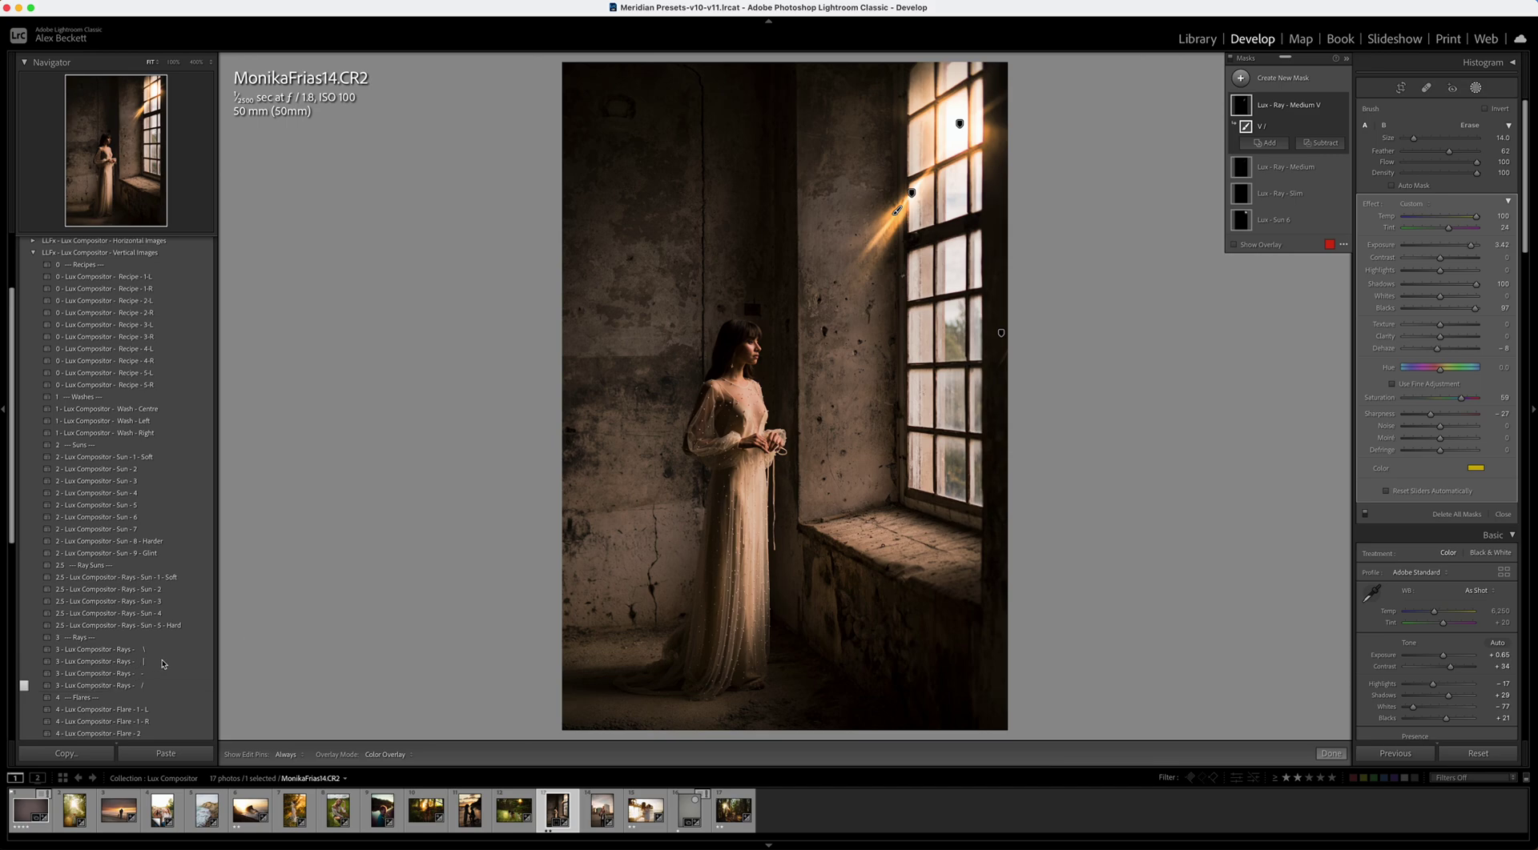
# Apply the Flare - 6 - L preset and move the flare onto the wall behind the woman.
pyautogui.scroll(-5, 162, 664)
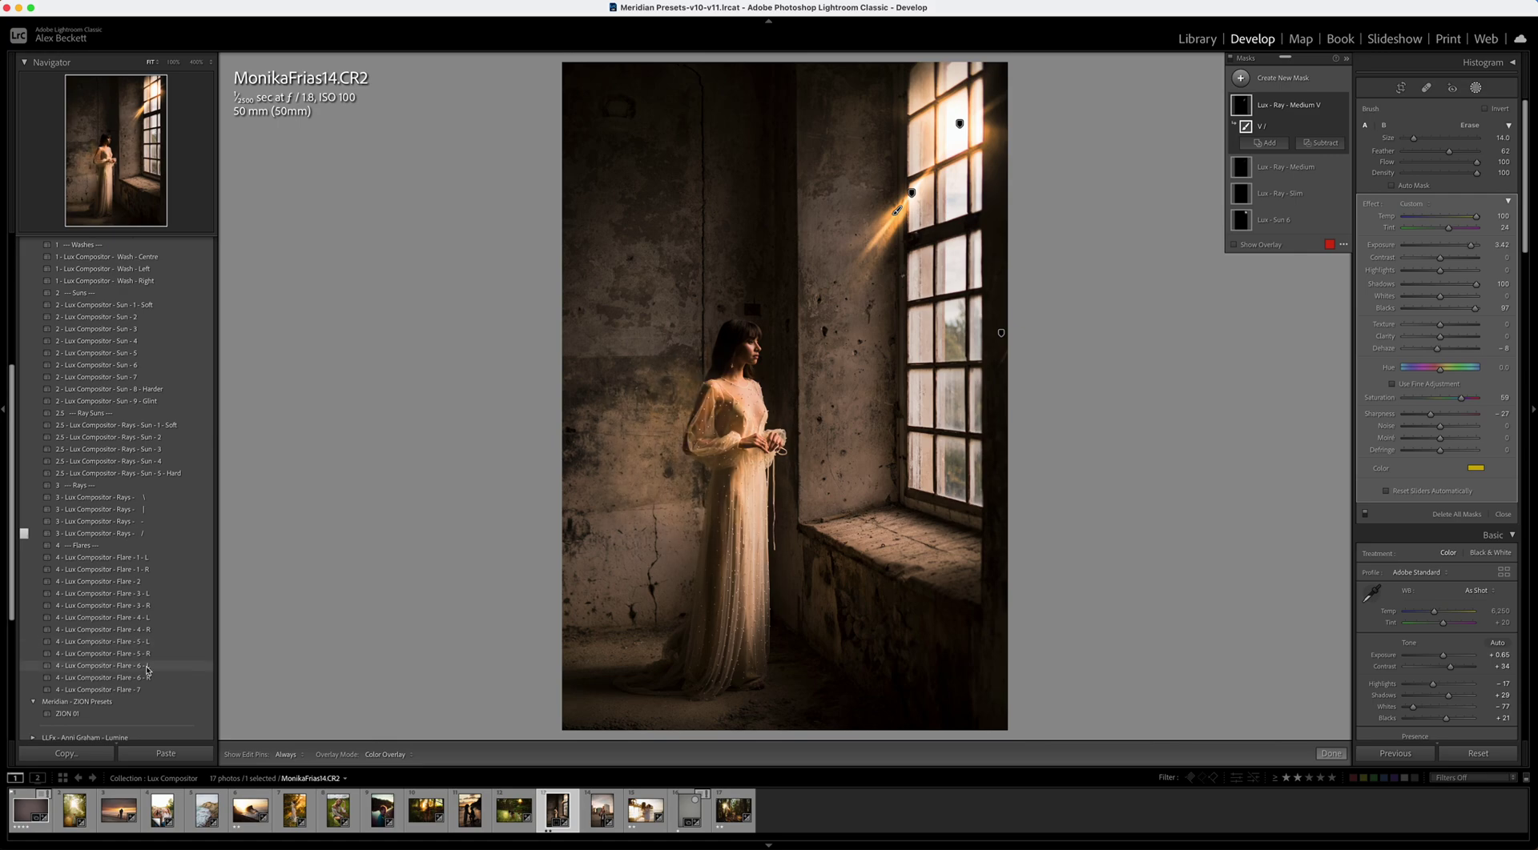
pyautogui.click(147, 668)
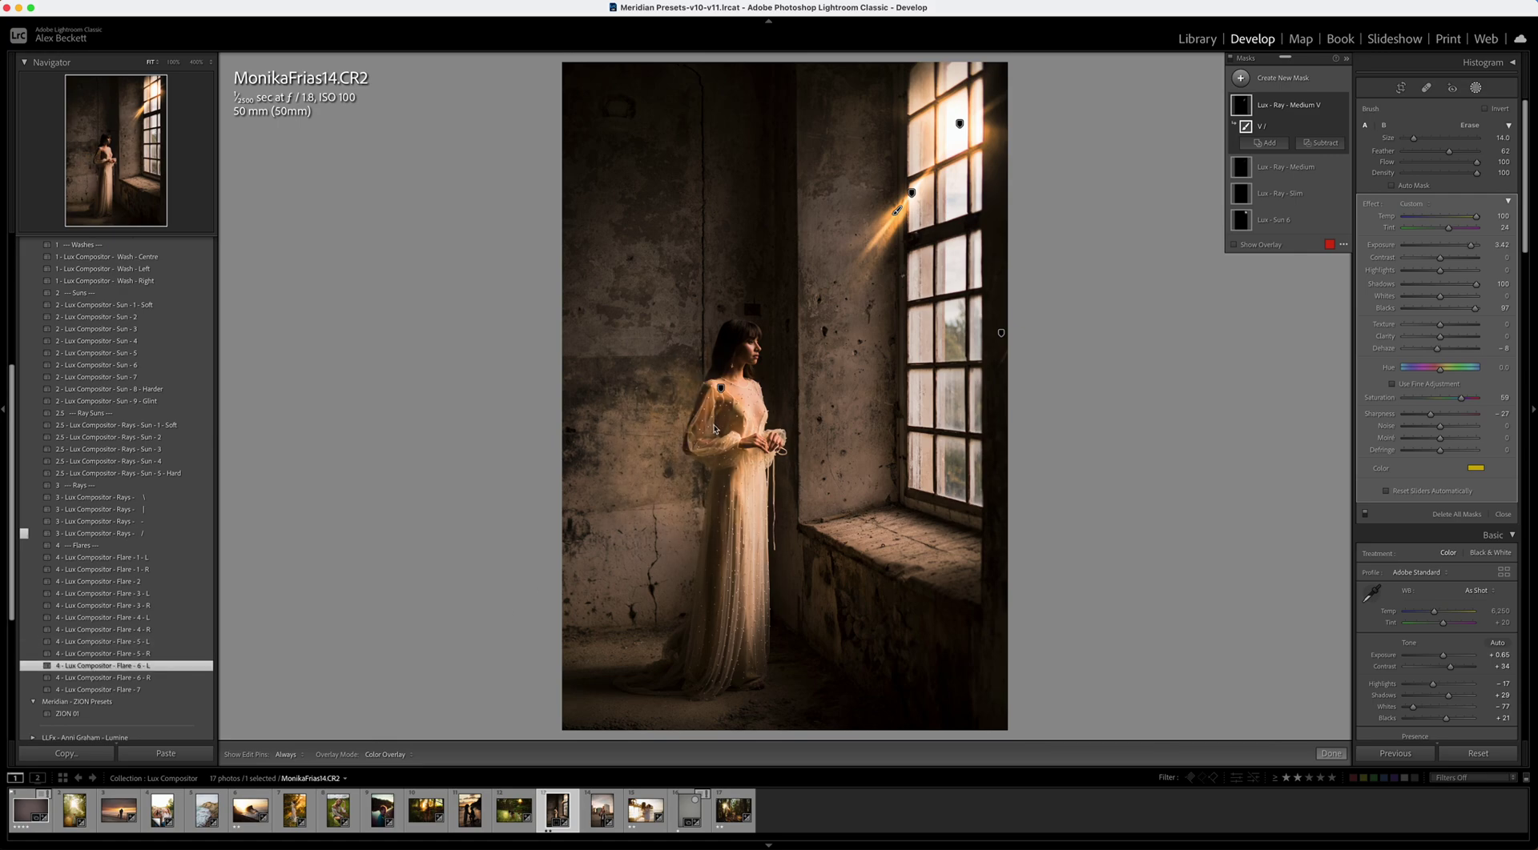
pyautogui.moveTo(722, 394); pyautogui.dragTo(672, 463)
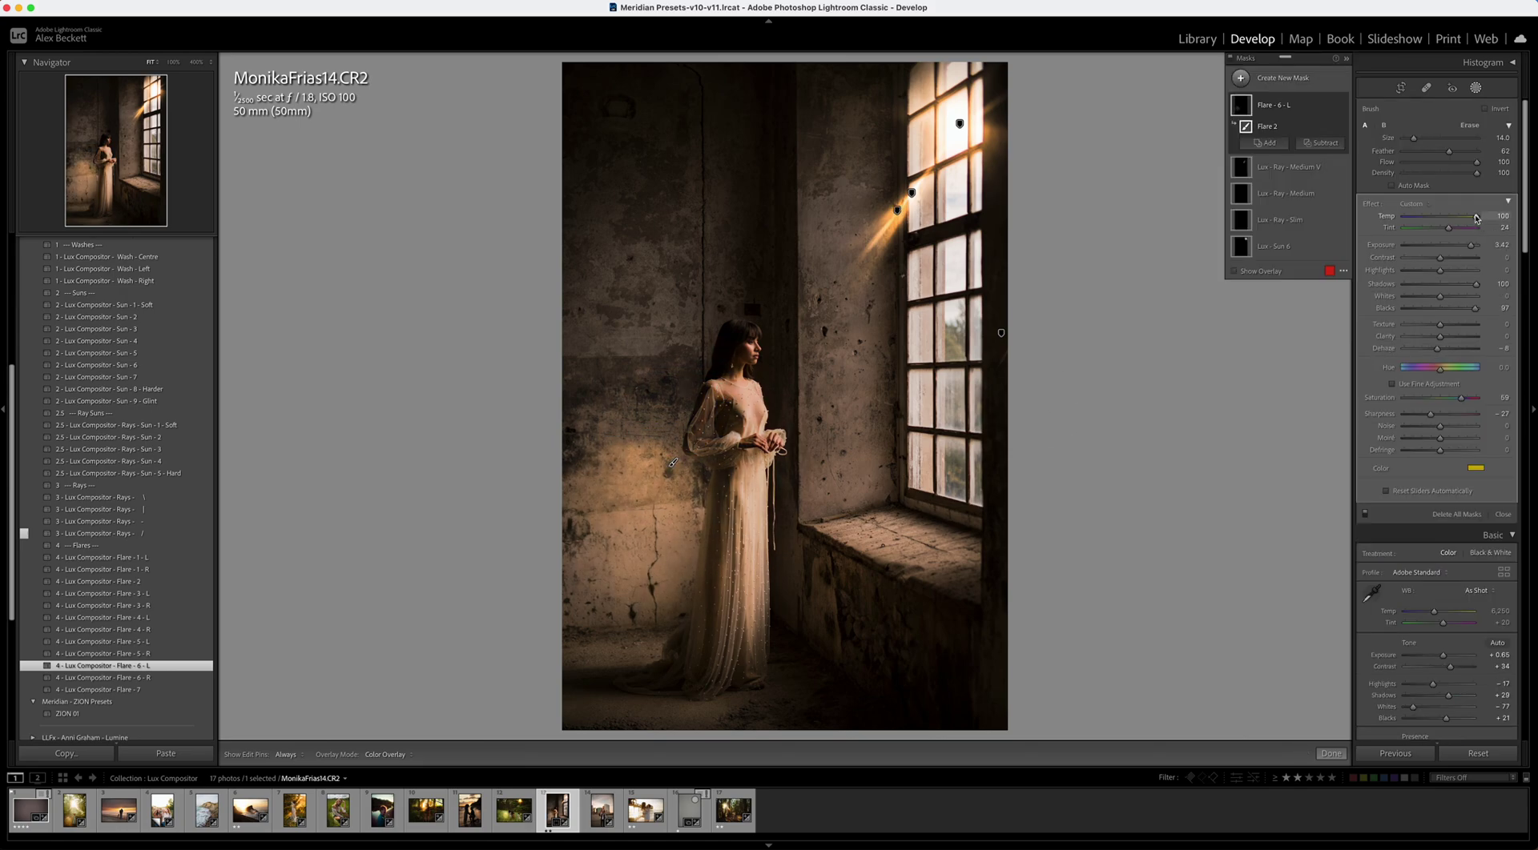
# Set the Flare 6 - L mask's Temp to 22 and its color to a paler yellow with hue 48 and saturation 54.
pyautogui.moveTo(1473, 218); pyautogui.dragTo(1439, 218)
pyautogui.click(1476, 468)
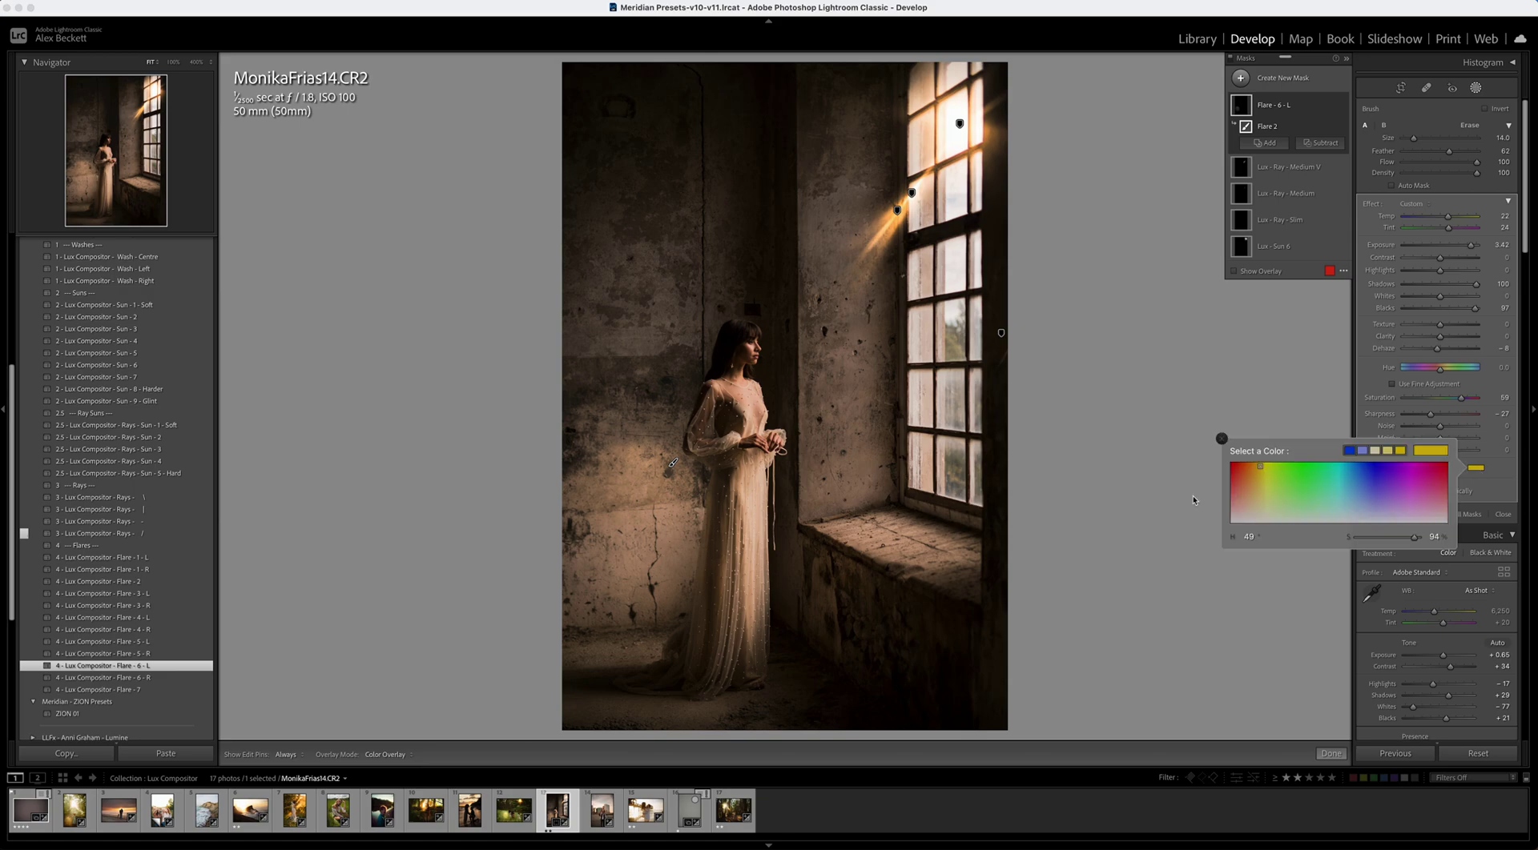
pyautogui.click(1261, 480)
pyautogui.moveTo(1261, 484); pyautogui.dragTo(1260, 489)
pyautogui.click(1221, 438)
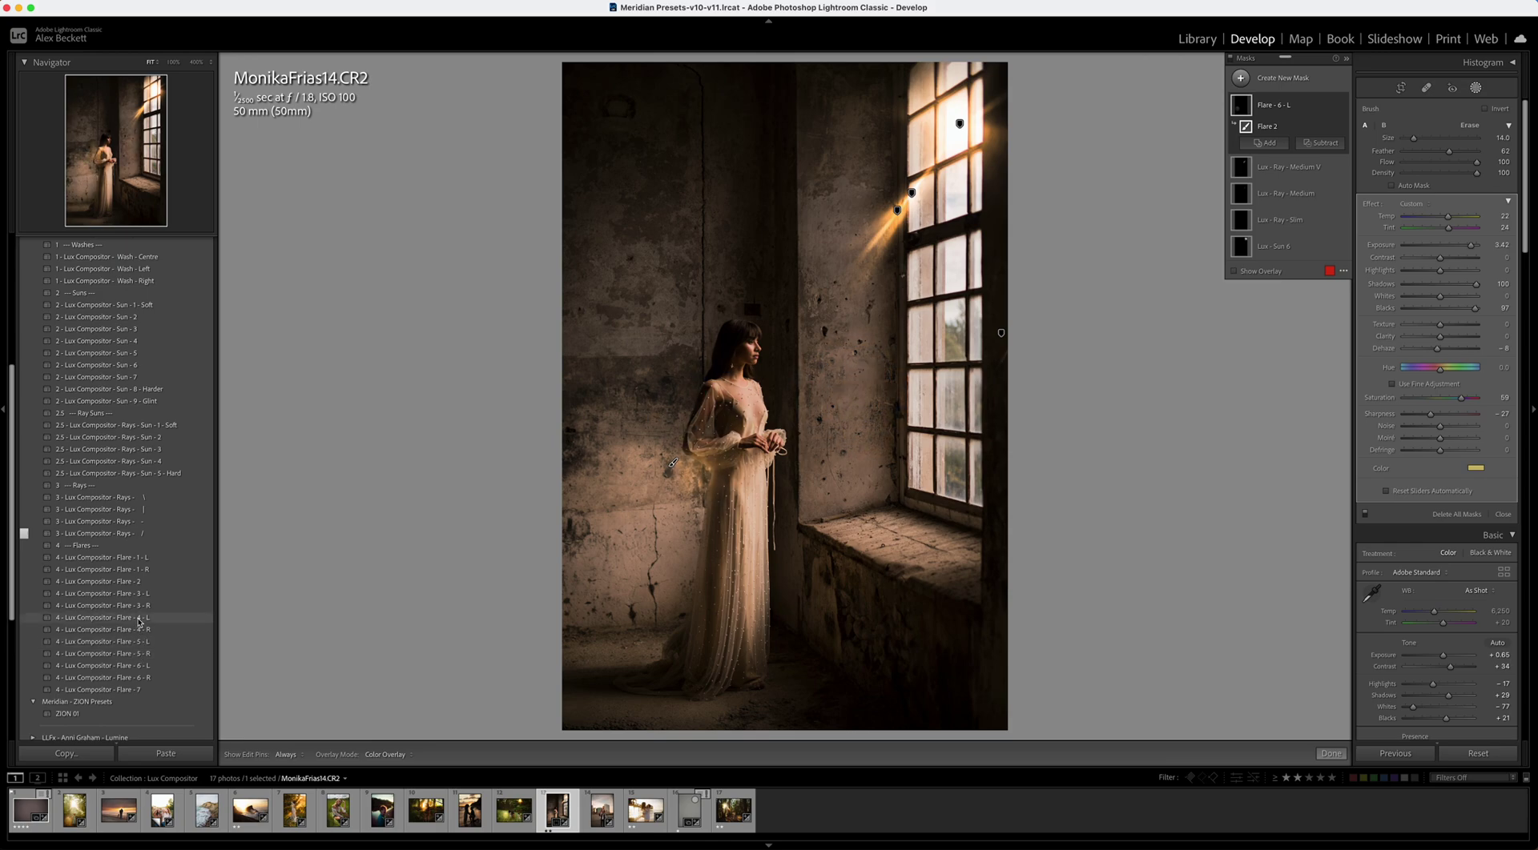
# Apply the Flare - 4 - L preset, then set its Temp to 6 and its color to a pale yellow.
pyautogui.click(104, 617)
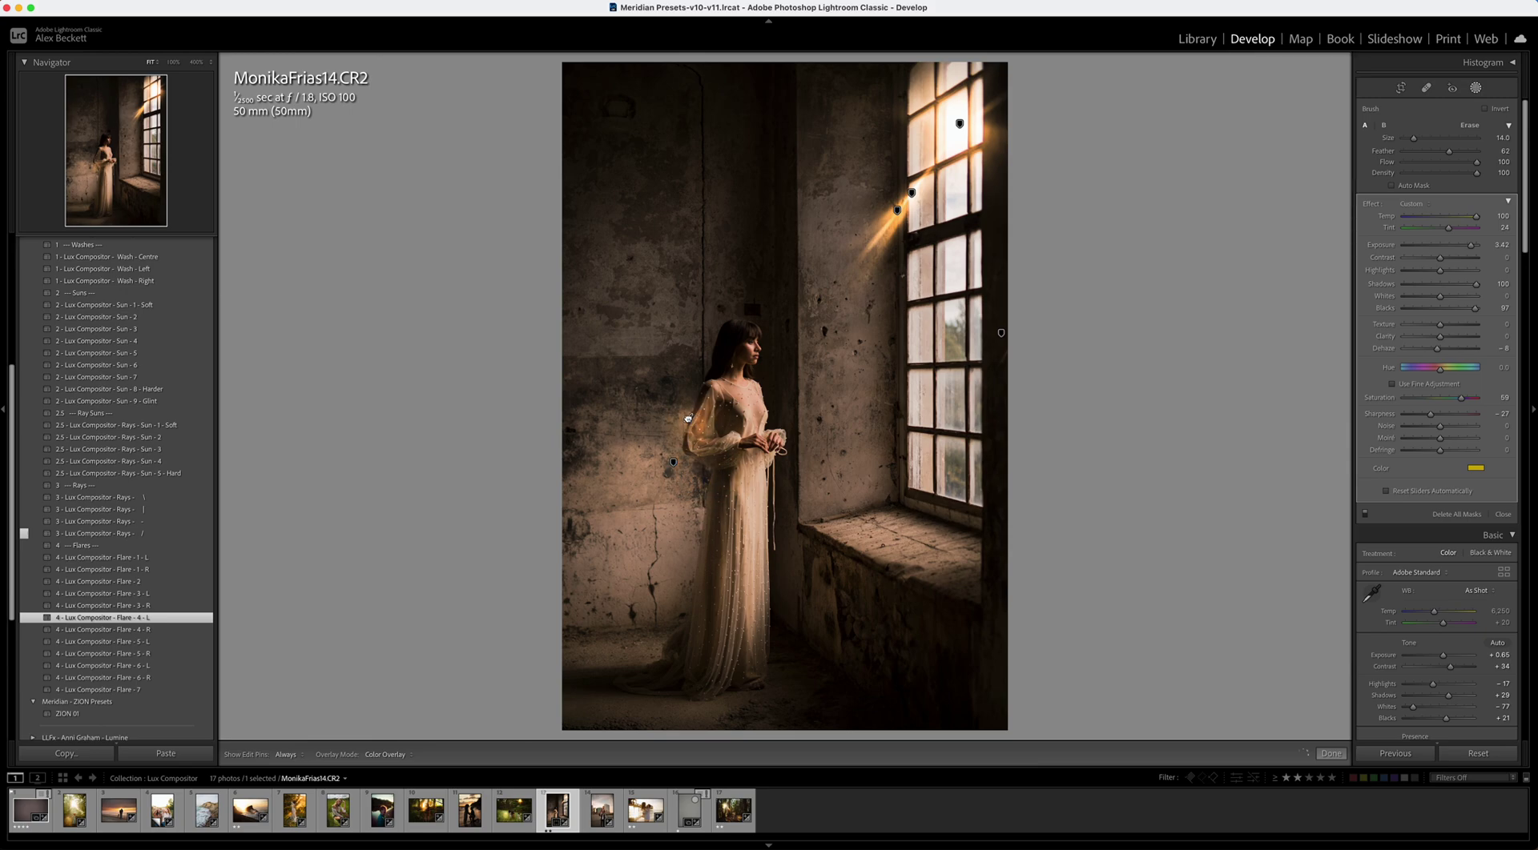
pyautogui.moveTo(1476, 216); pyautogui.dragTo(1442, 217)
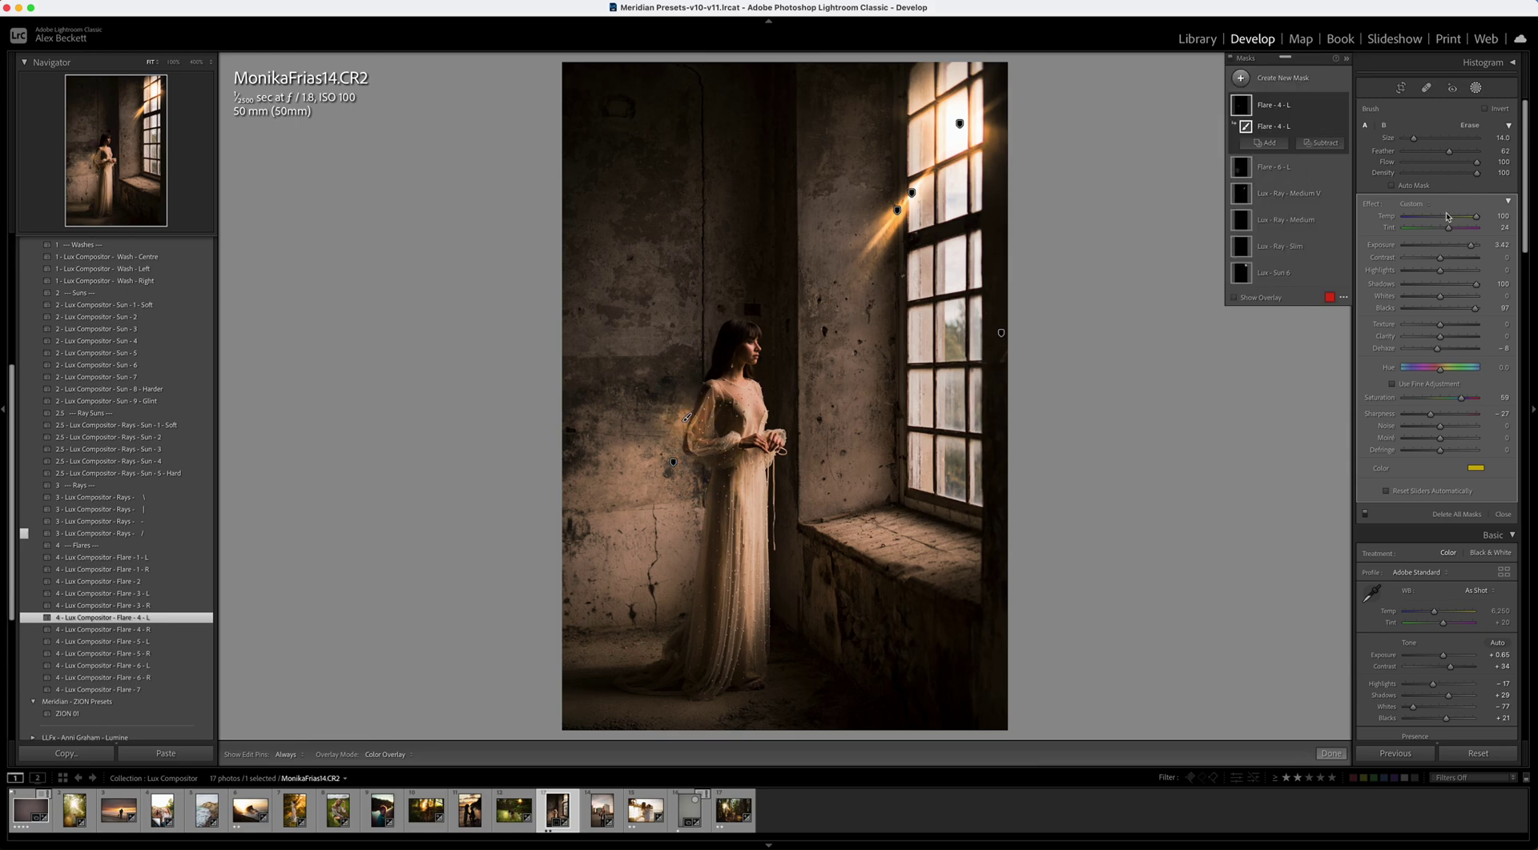
pyautogui.click(1476, 471)
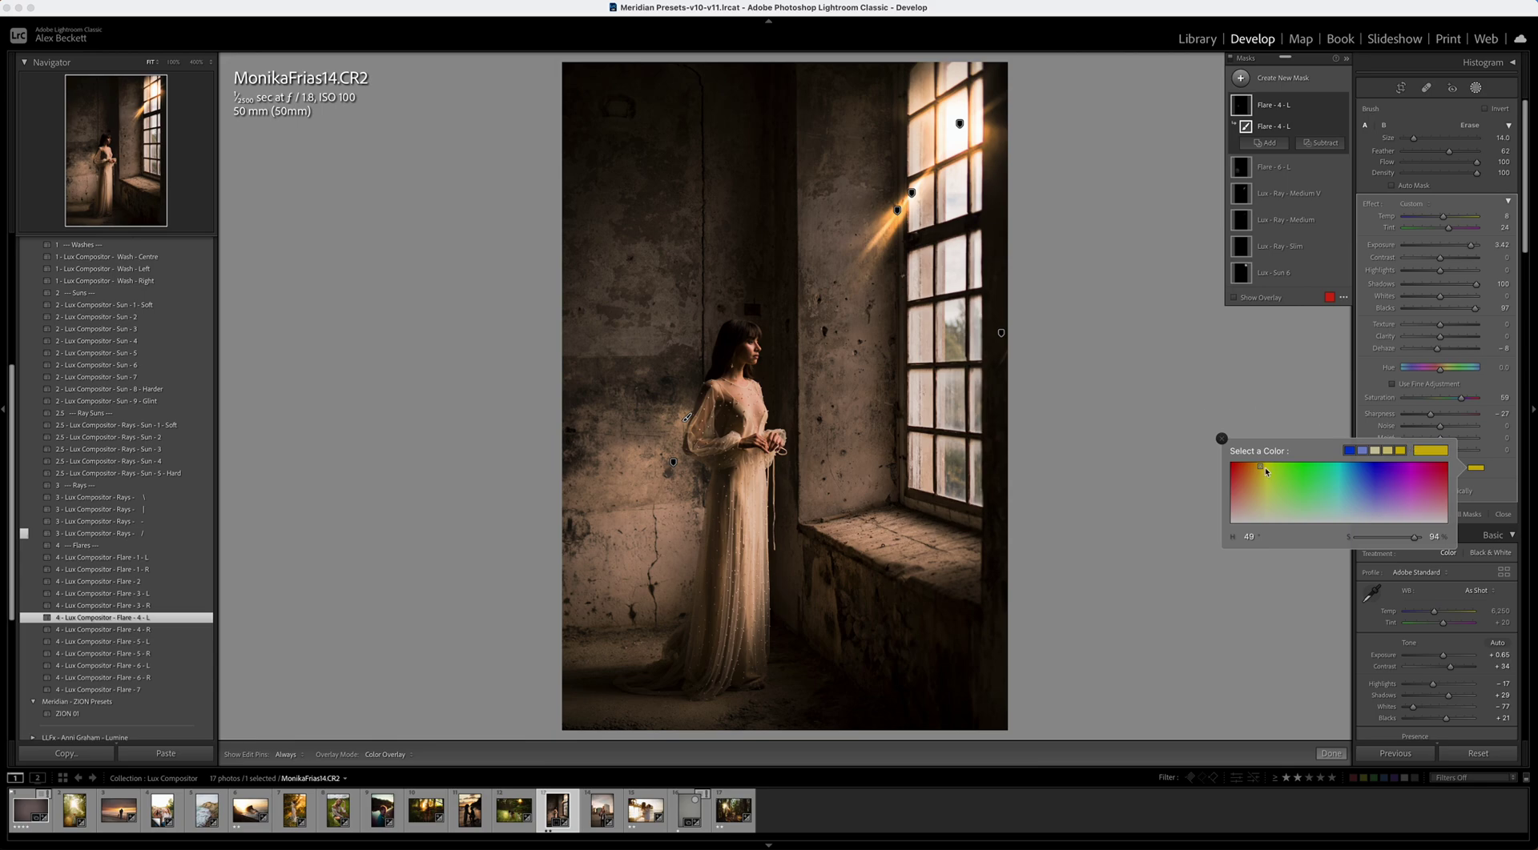
pyautogui.click(1264, 510)
pyautogui.click(1221, 439)
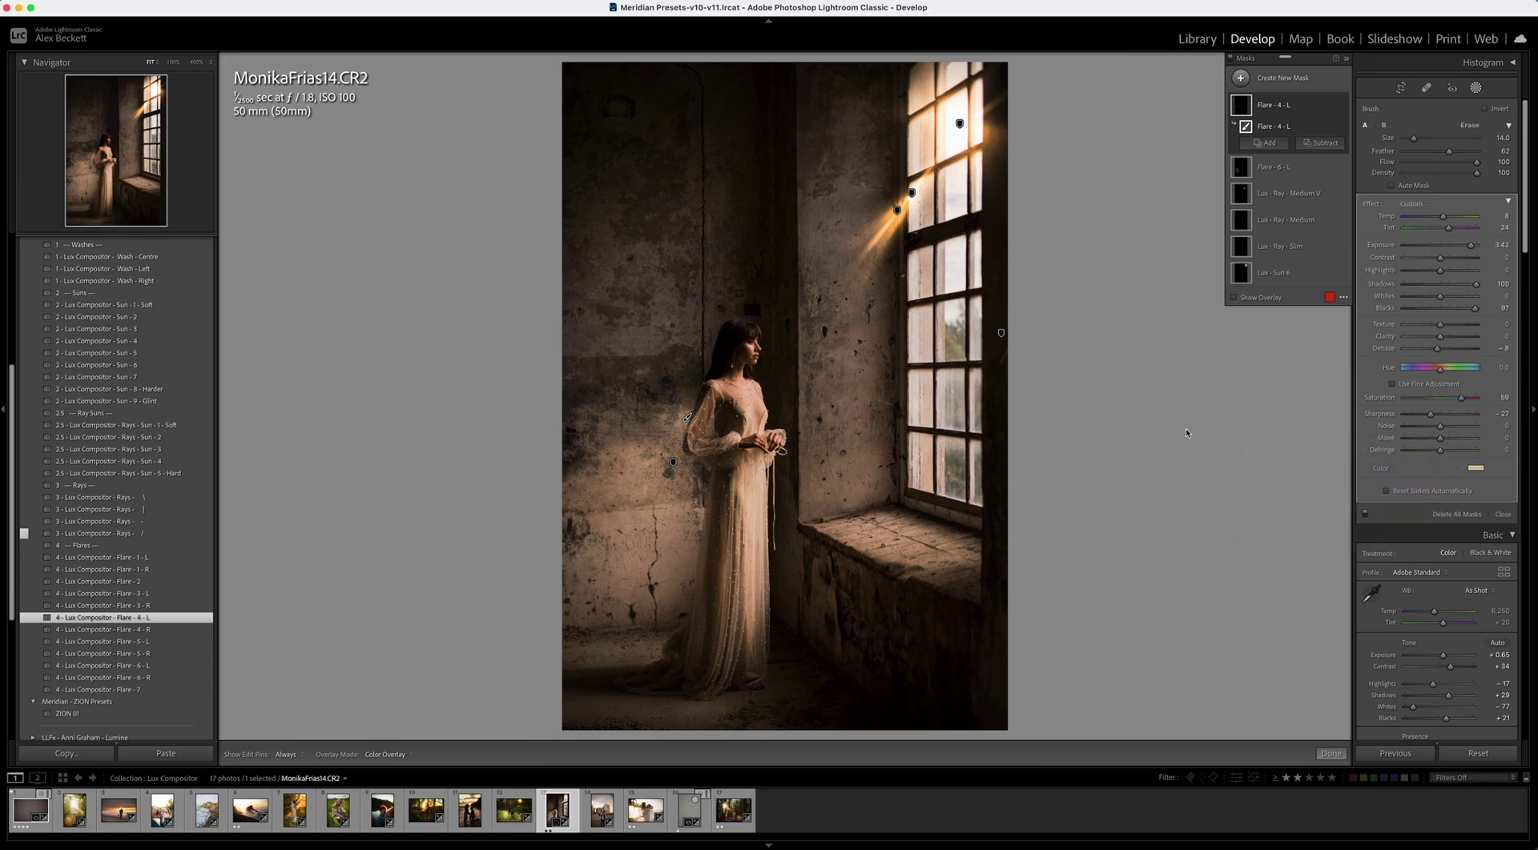
# Set the Lux - Ray - Medium V mask's Temp to 25 and its color to a less saturated yellow.
pyautogui.click(1273, 193)
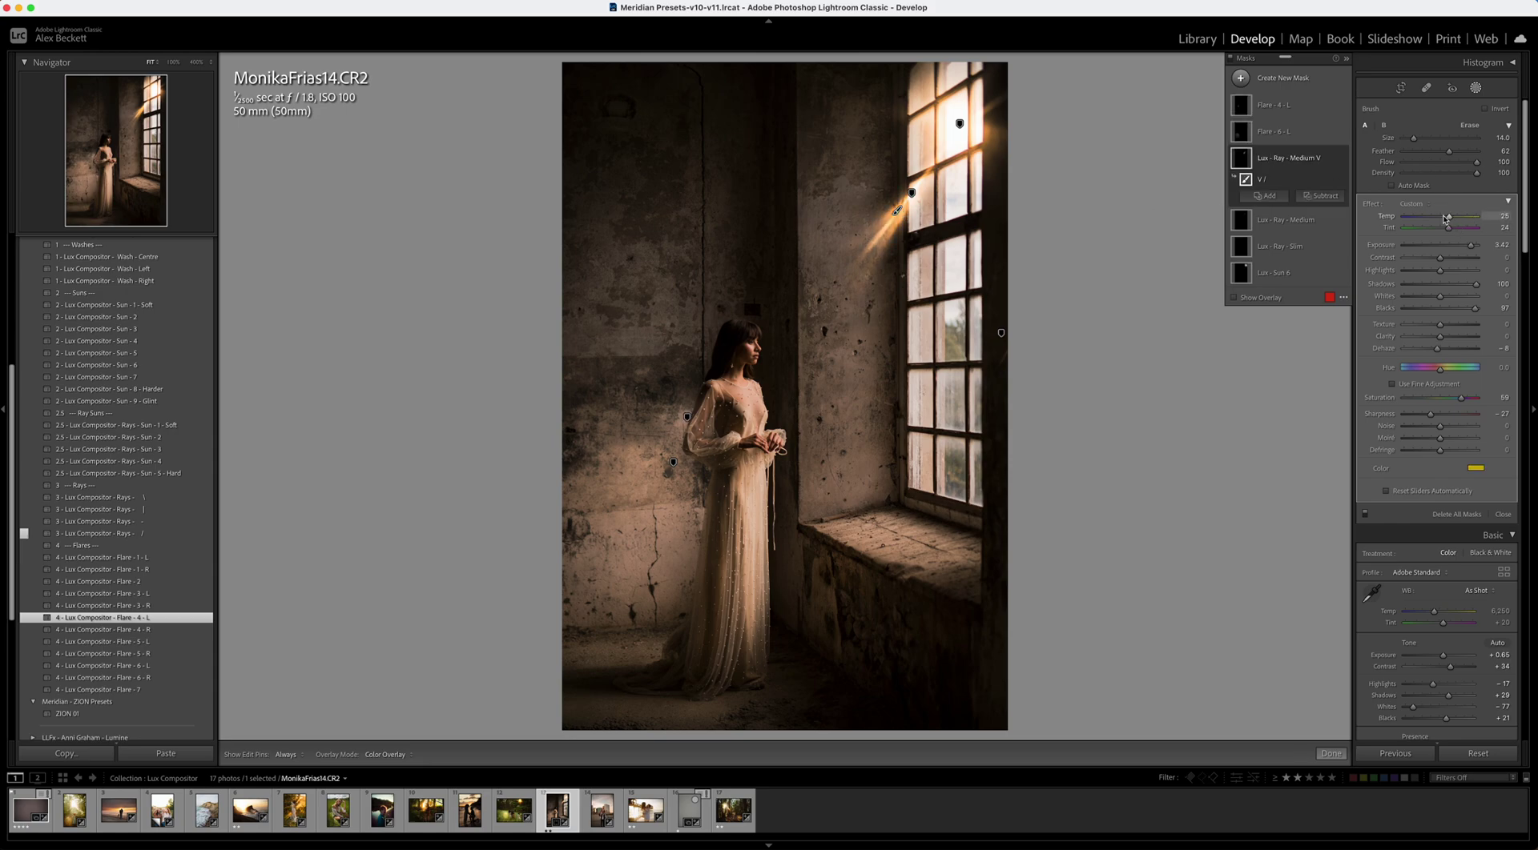
pyautogui.click(1476, 468)
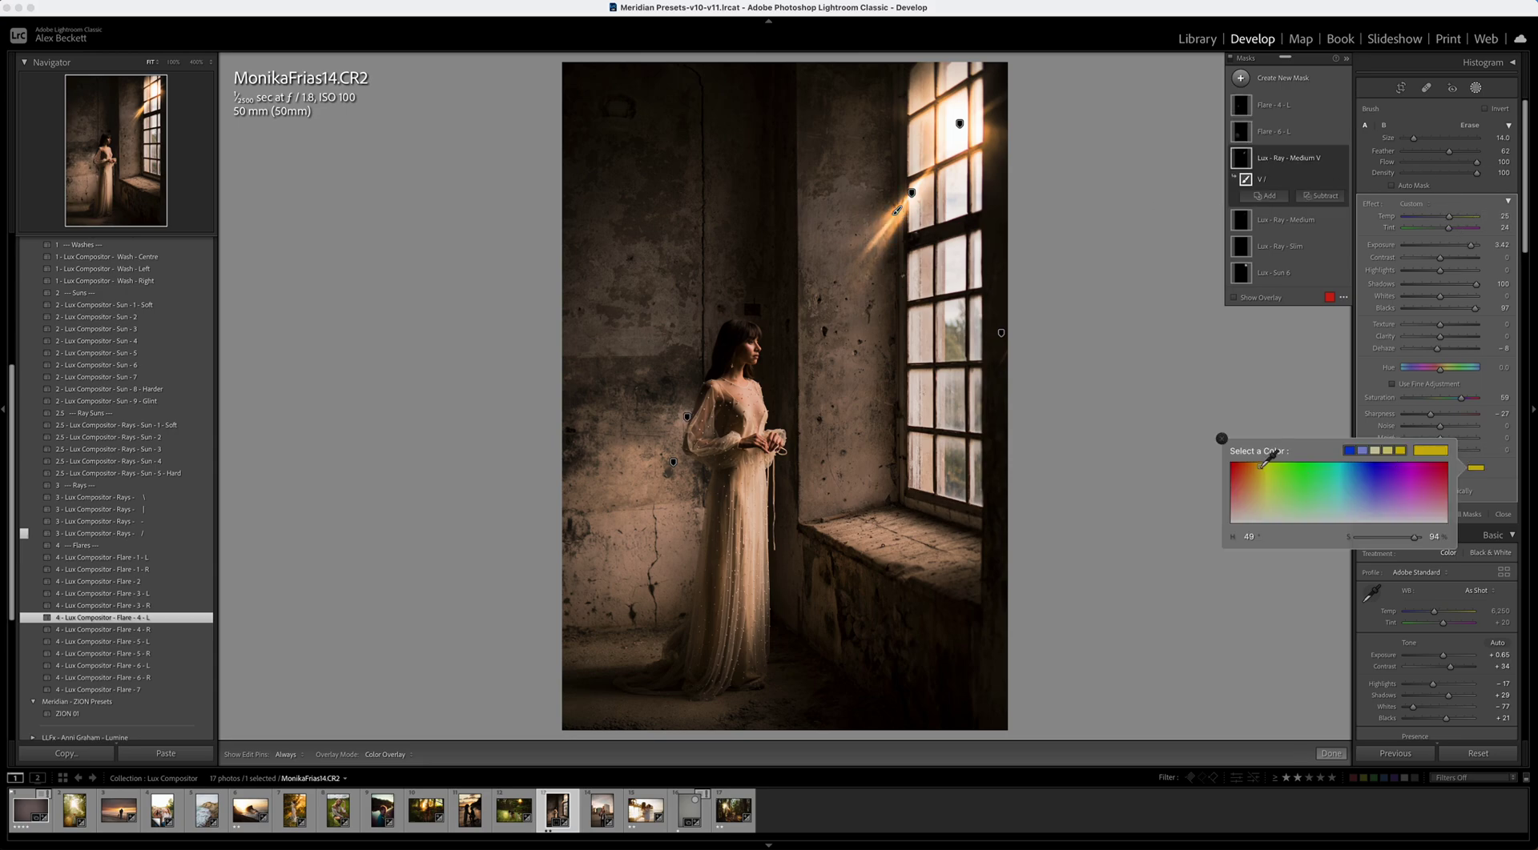
pyautogui.click(1262, 500)
pyautogui.moveTo(1261, 500); pyautogui.dragTo(1263, 505)
# Set the Lux - Ray - Medium mask's Temp to 22 and its color to a paler yellow with hue 52 and saturation 56.
pyautogui.click(1283, 132)
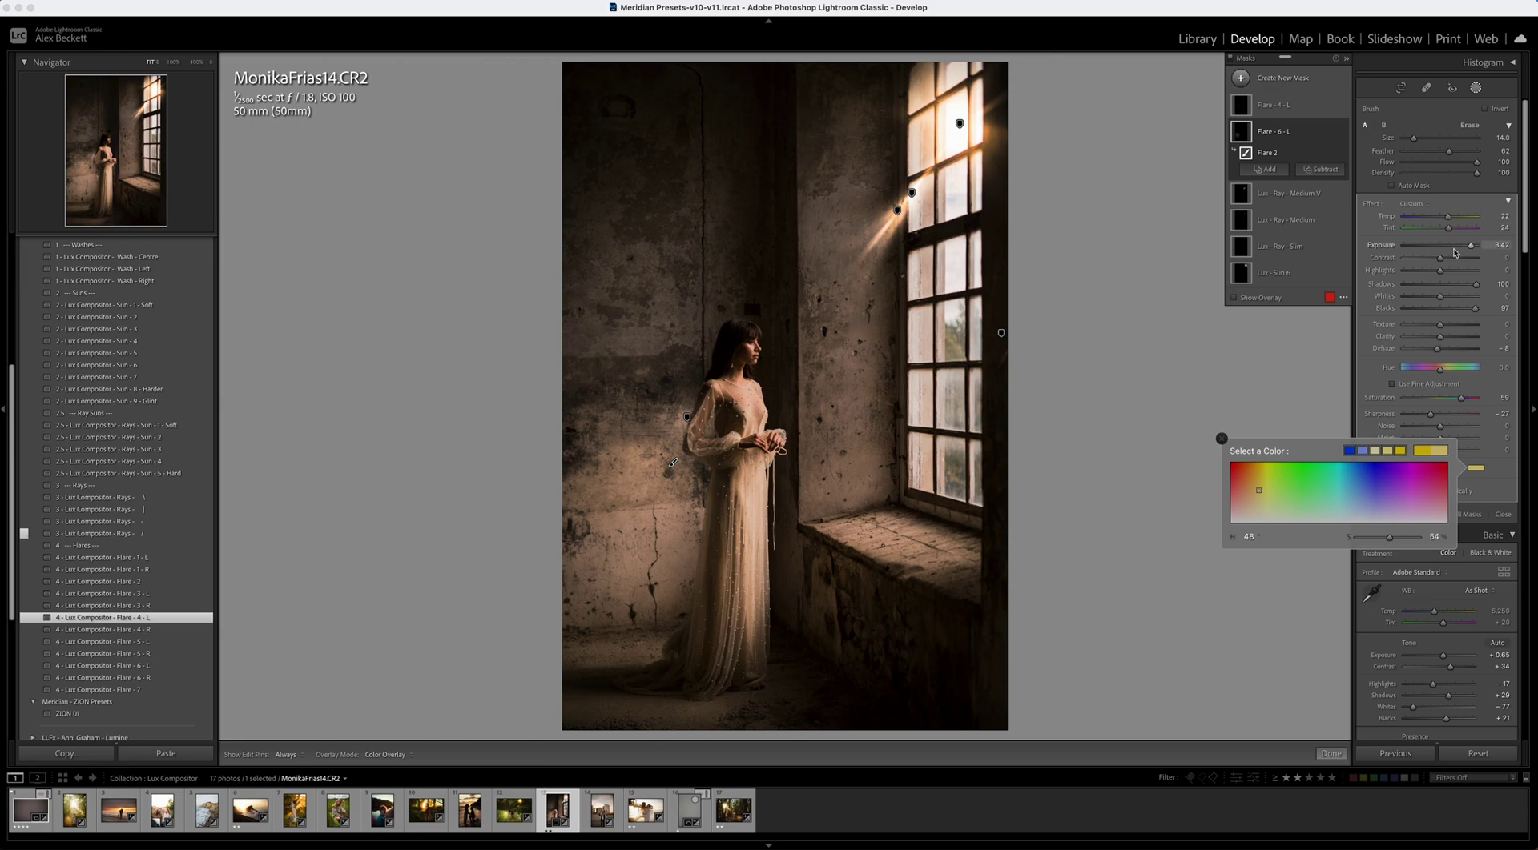
pyautogui.click(1283, 107)
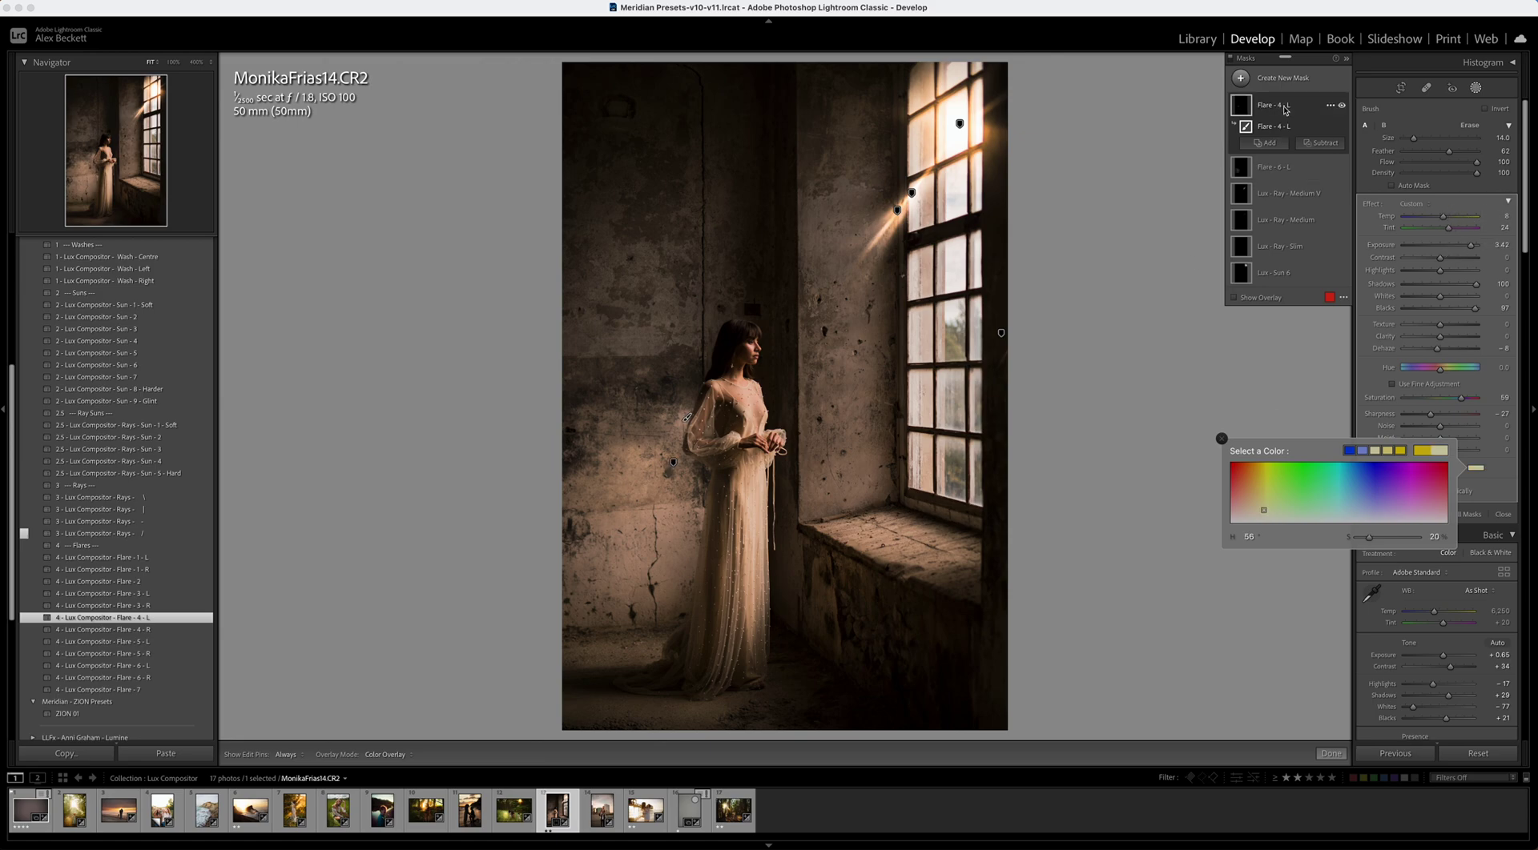
pyautogui.click(1288, 194)
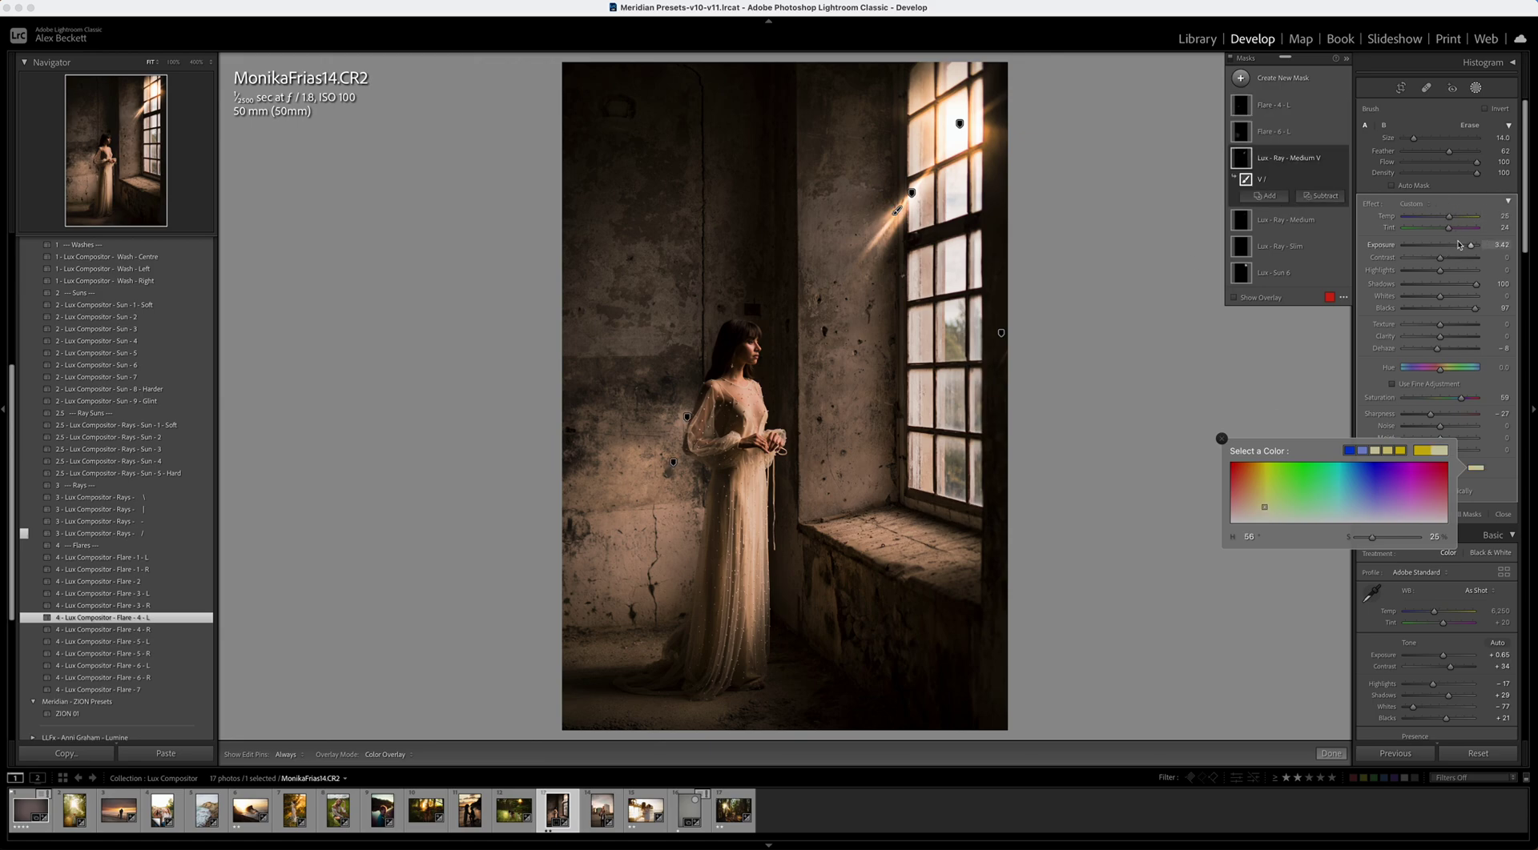
pyautogui.click(1305, 221)
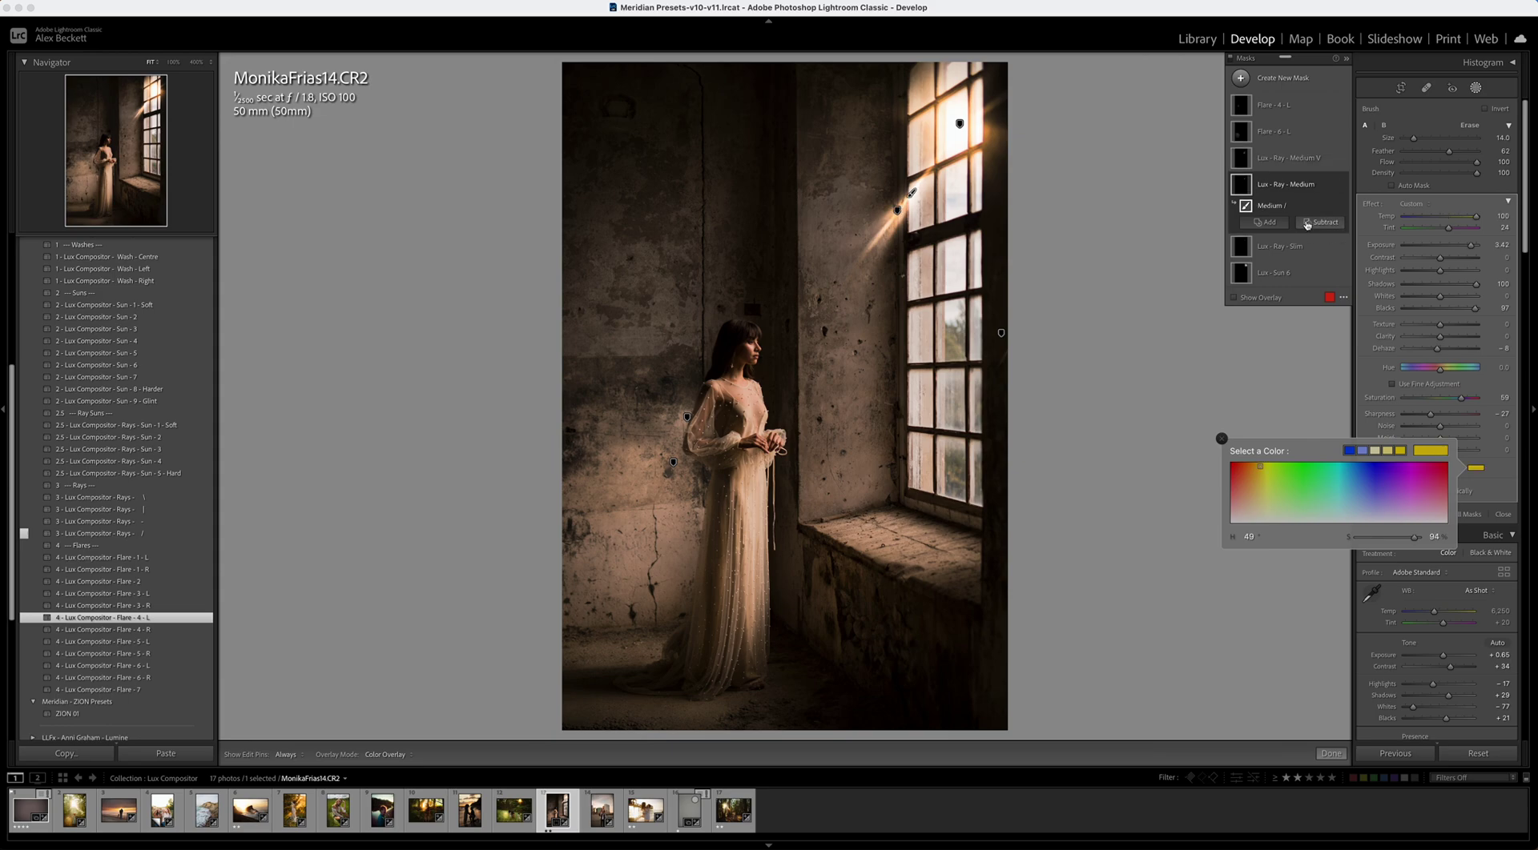
pyautogui.click(1447, 218)
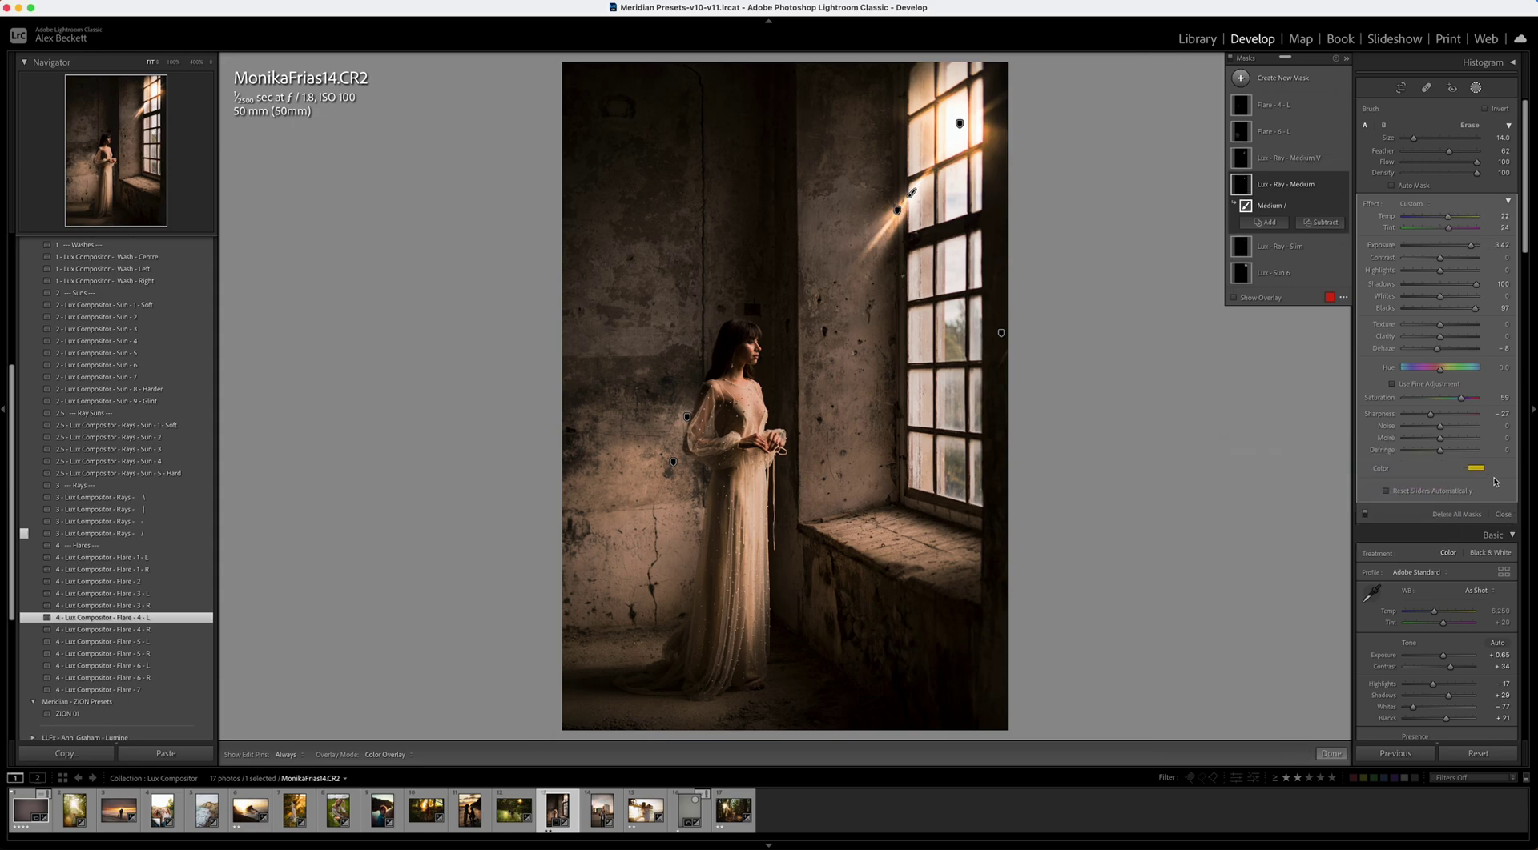
pyautogui.click(1476, 468)
pyautogui.click(1263, 488)
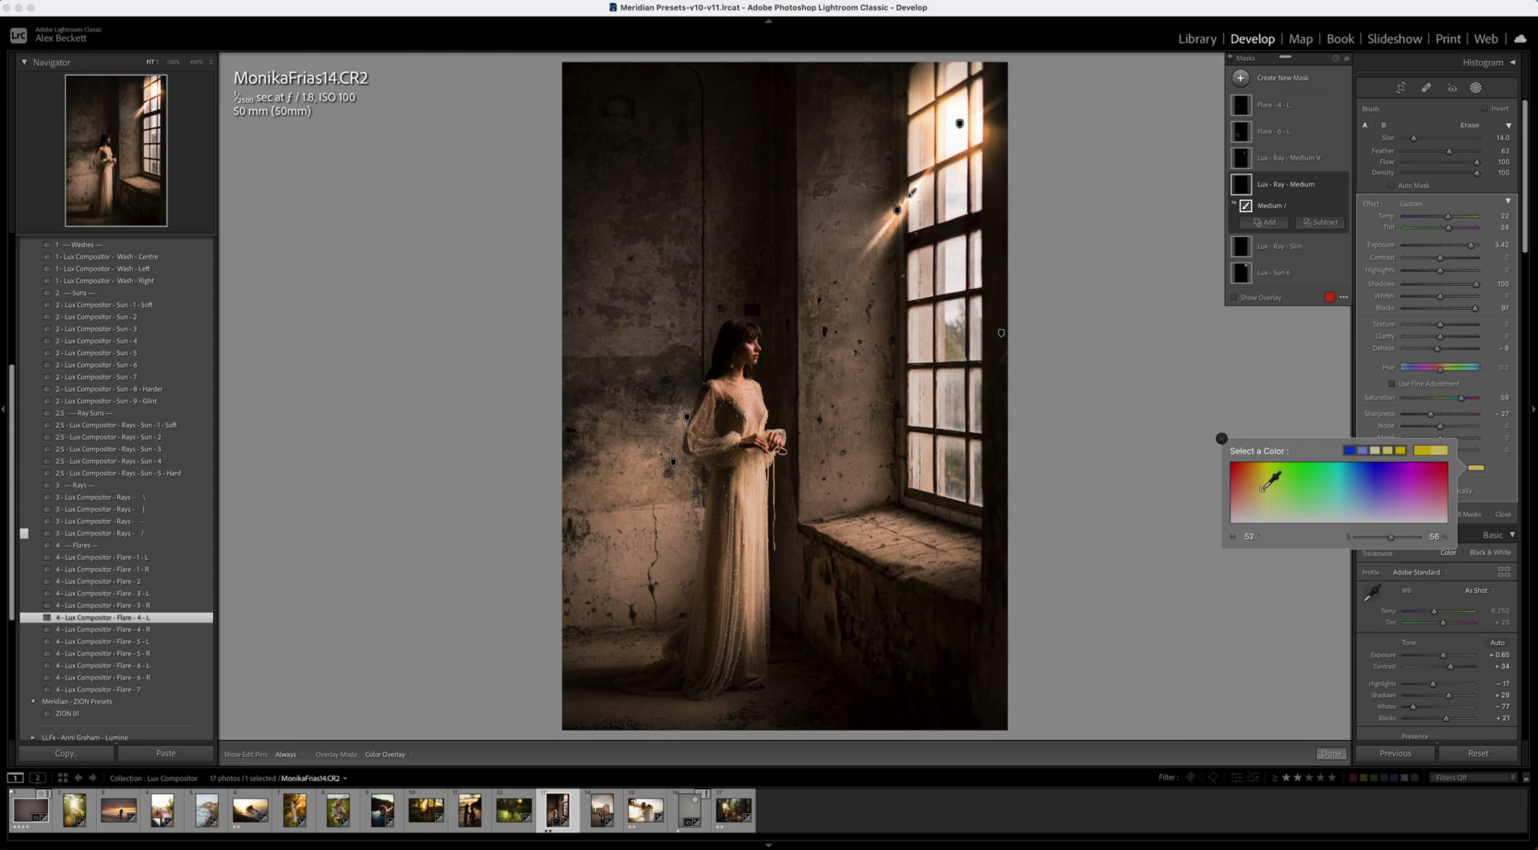
# Set the Lux - Sun 6 mask's Temp to 31 and close the masking tool.
pyautogui.click(1274, 273)
pyautogui.moveTo(1478, 208)
pyautogui.mouseDown()
pyautogui.moveTo(1453, 219)
pyautogui.moveTo(1468, 229)
pyautogui.mouseUp()
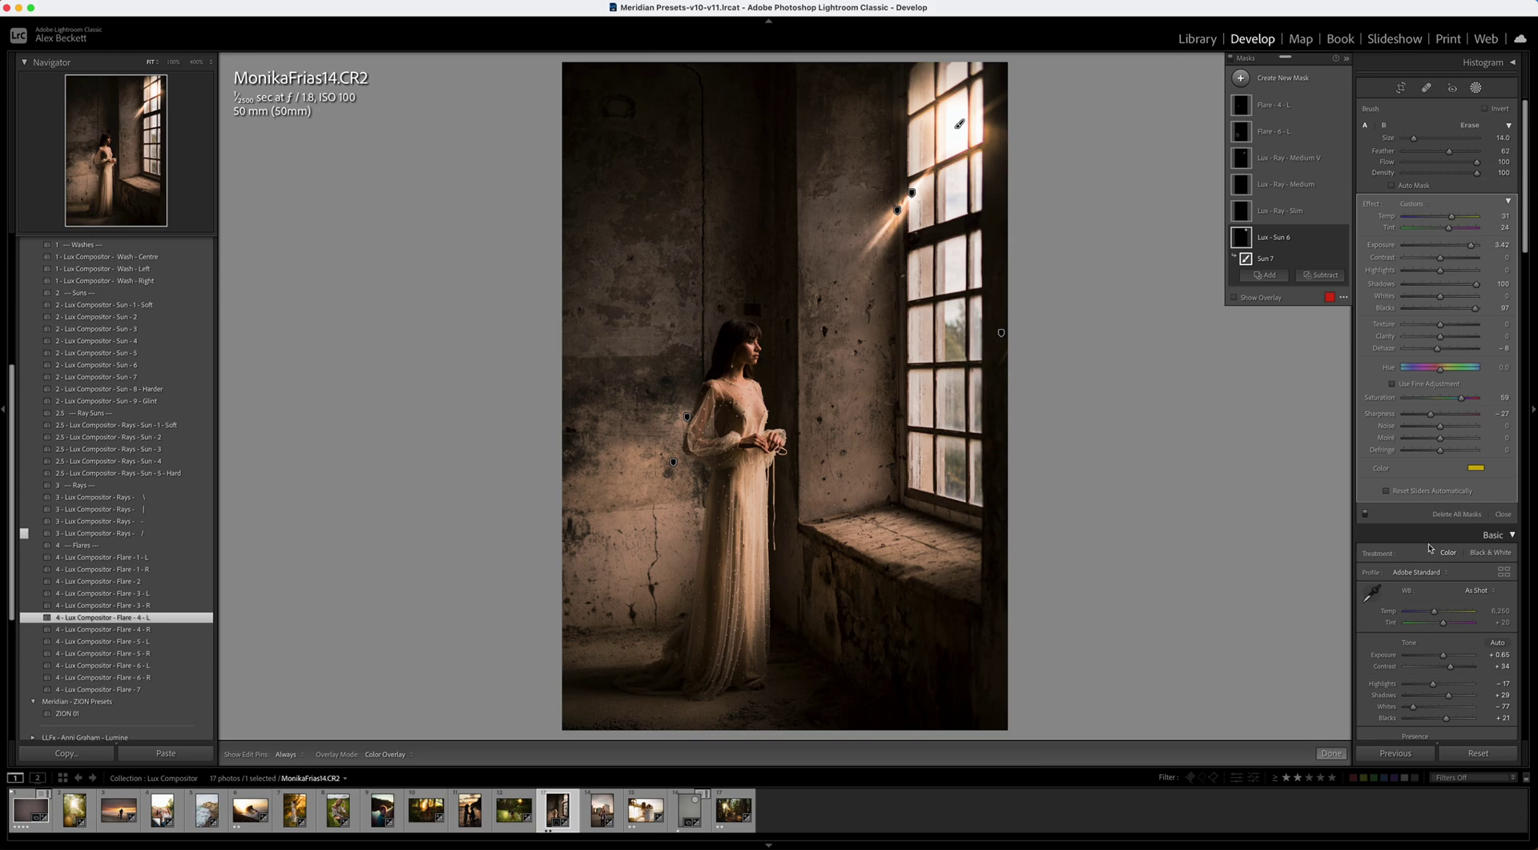
pyautogui.click(1502, 514)
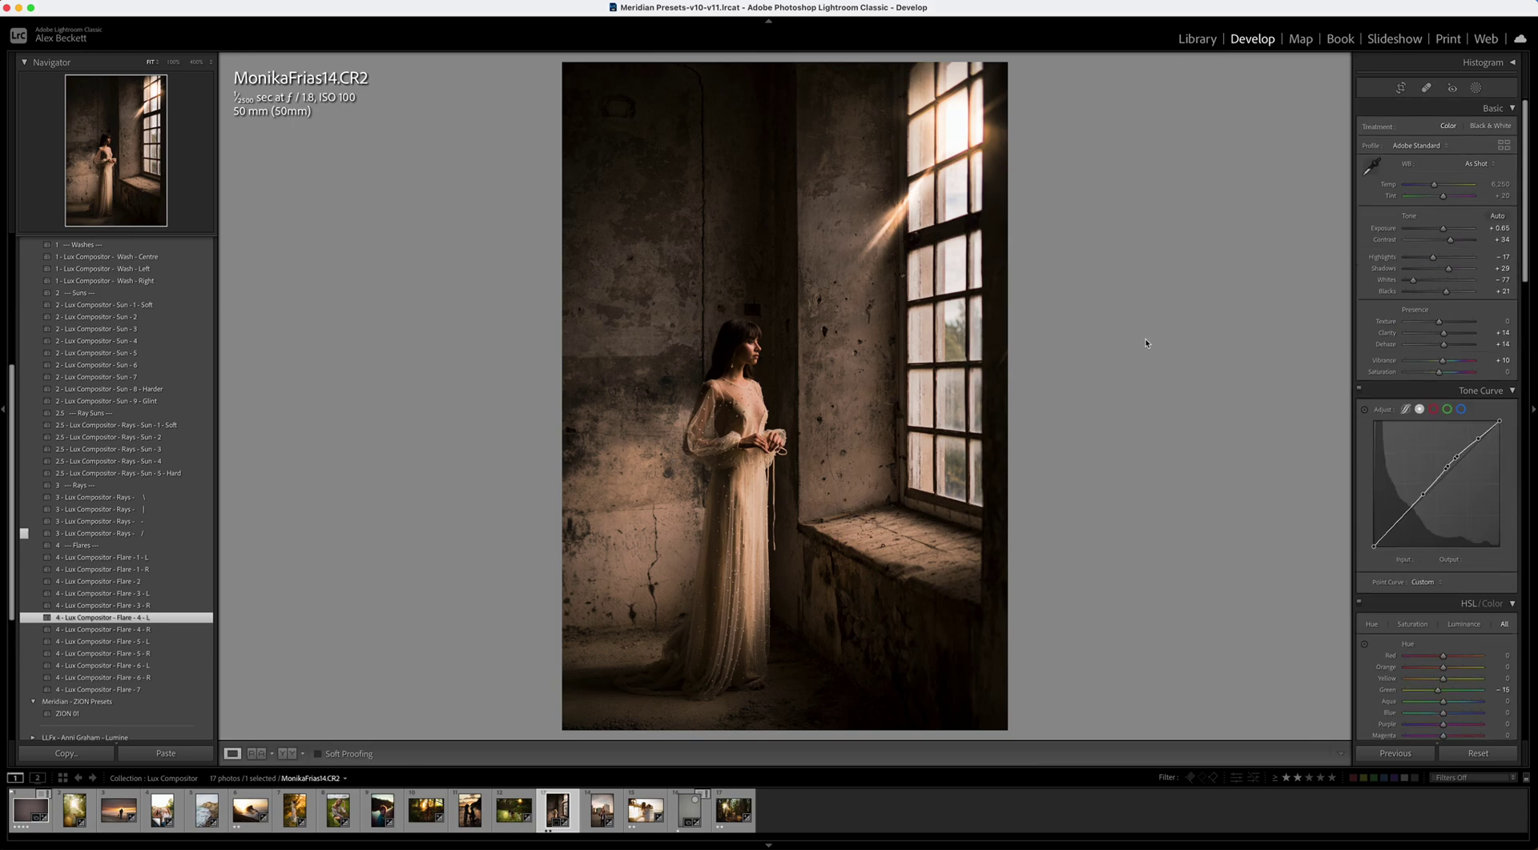
# Compare the window portrait before and after the light effects.
pyautogui.press('\\')
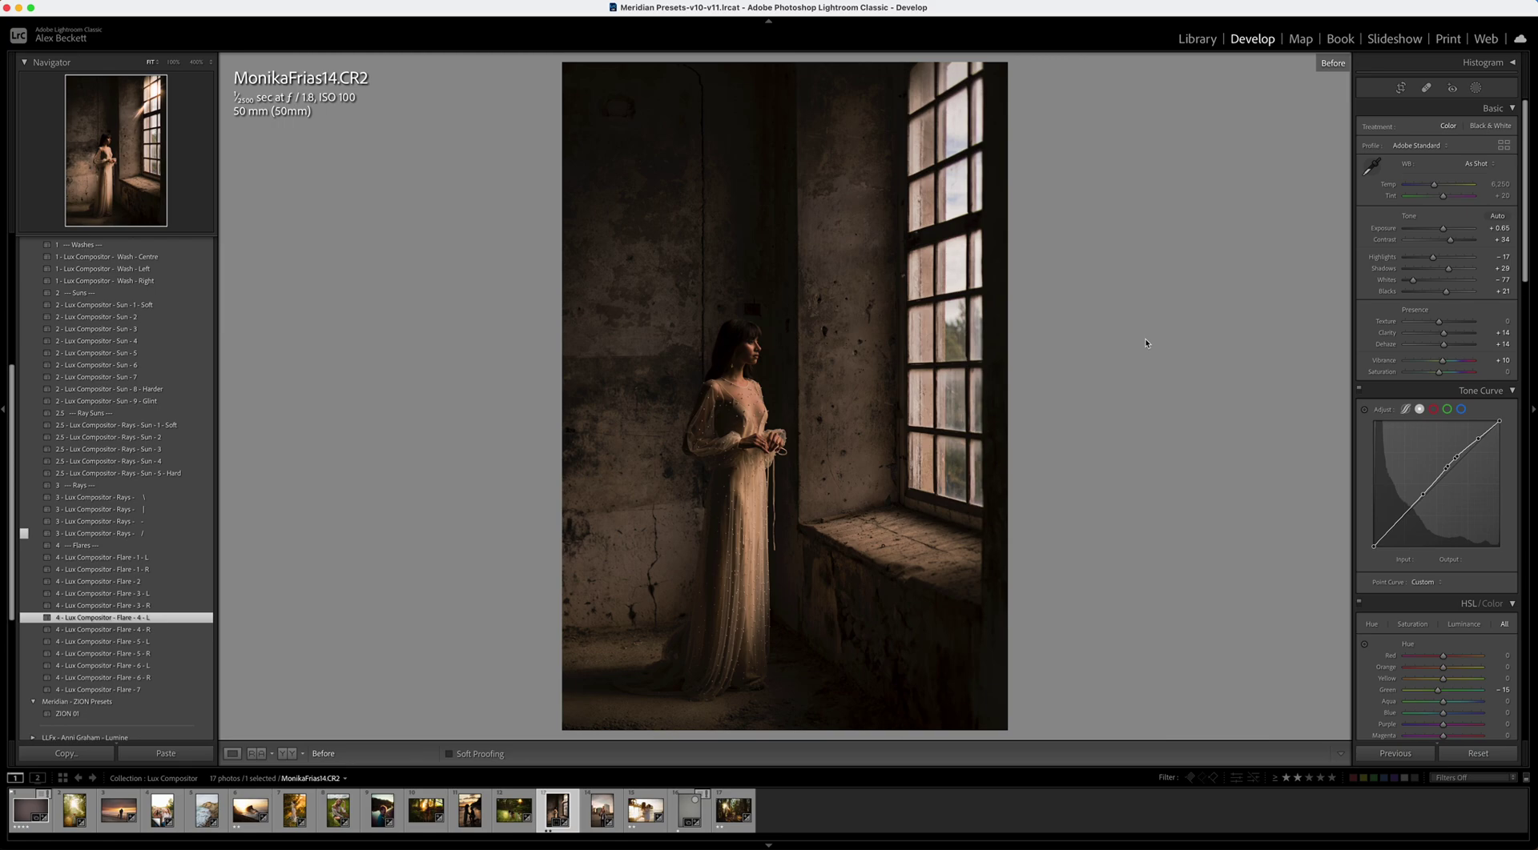
pyautogui.press('\\')
pyautogui.press('\\')
pyautogui.press('\\')
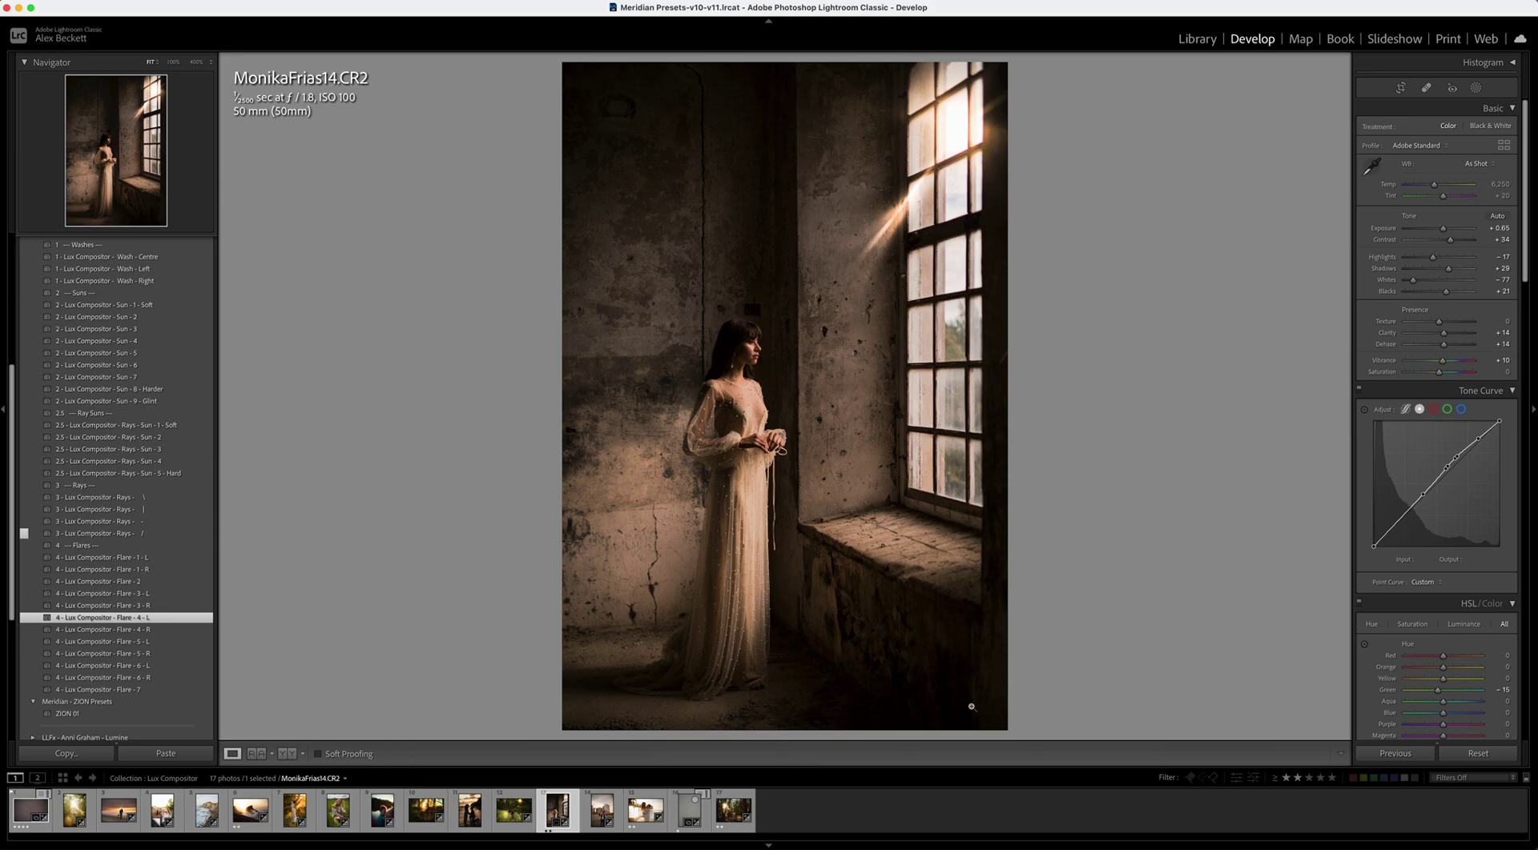
# Open the coastal sunset photo with the wave-hit rock, compare its before and after views, and delete all its masks.
pyautogui.click(247, 809)
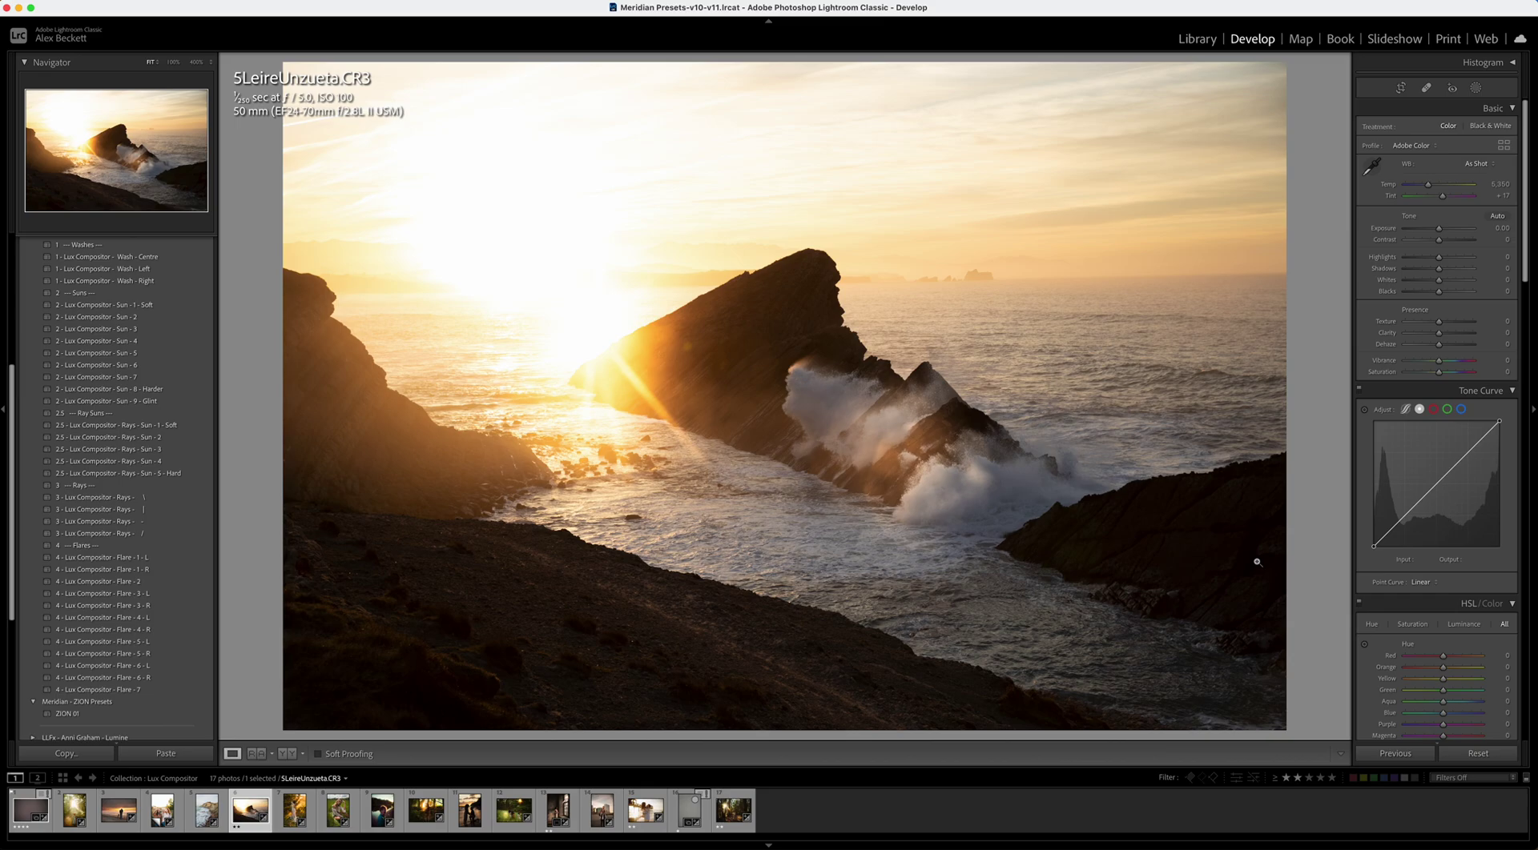
pyautogui.press('\\')
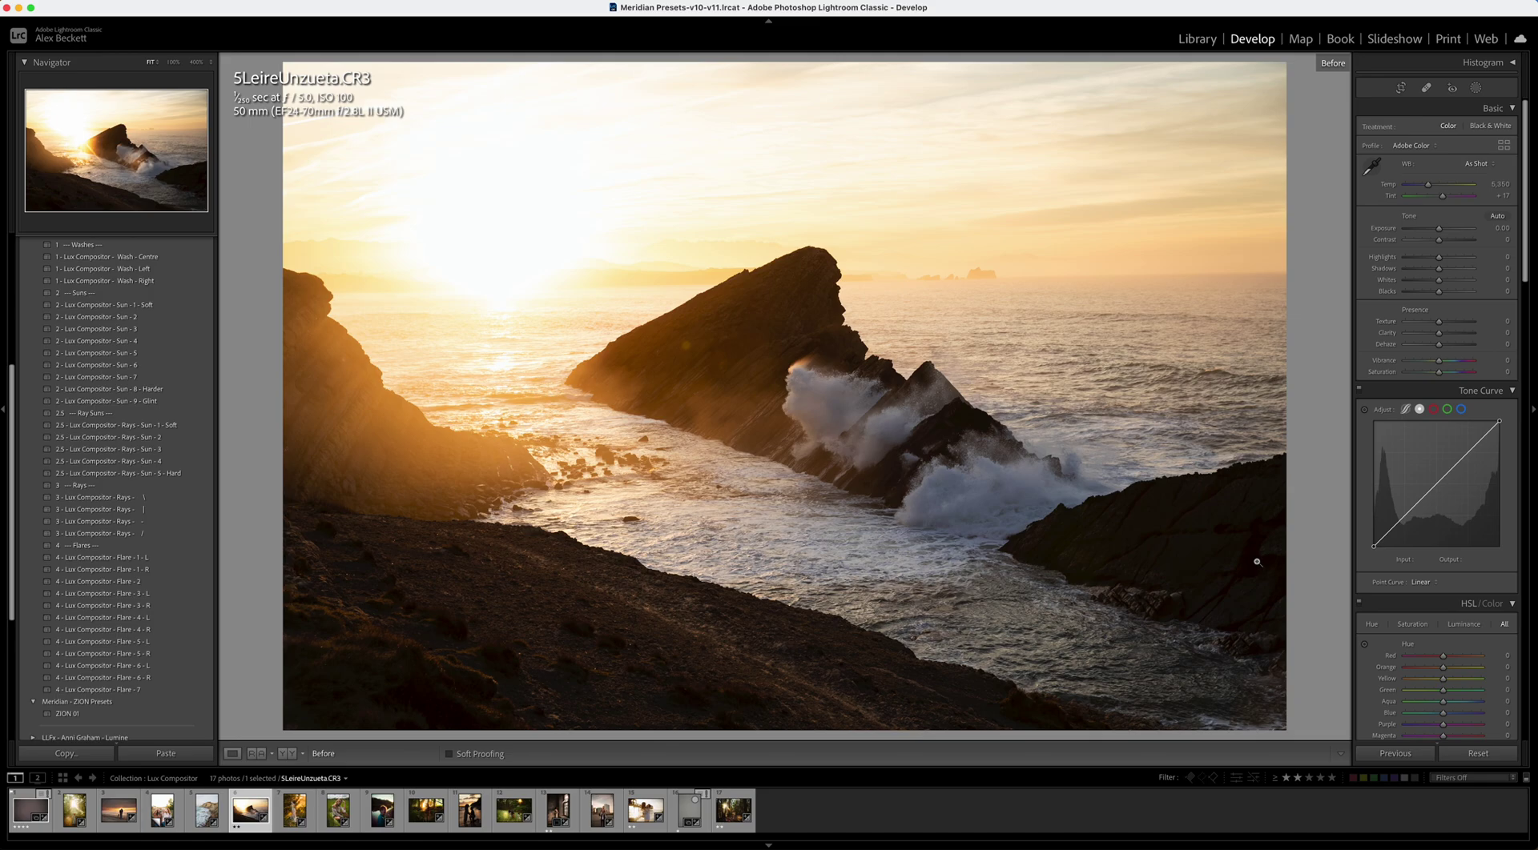
pyautogui.press('\\')
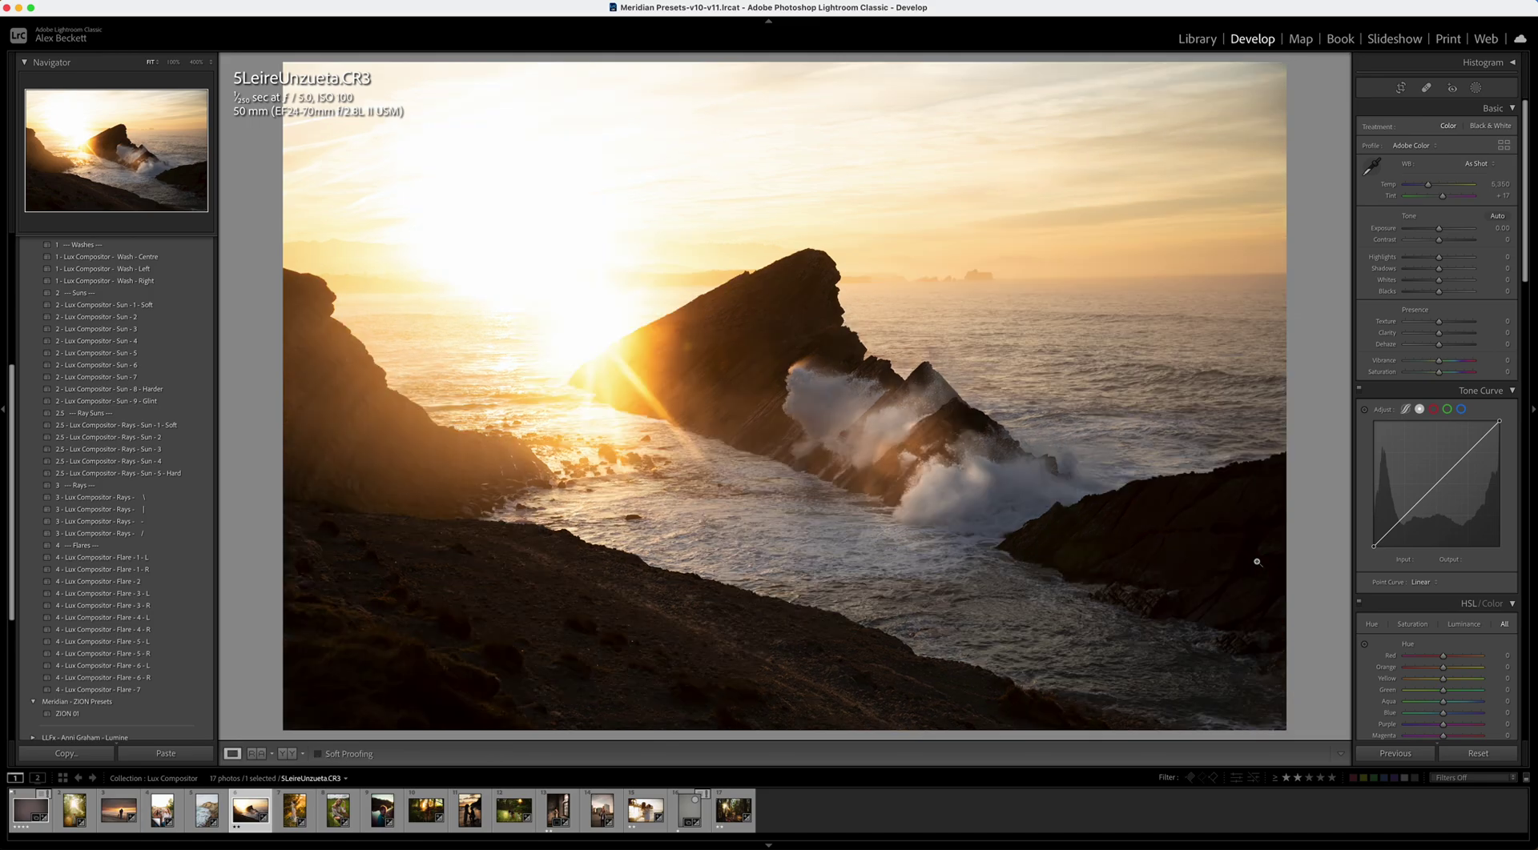
pyautogui.click(1477, 88)
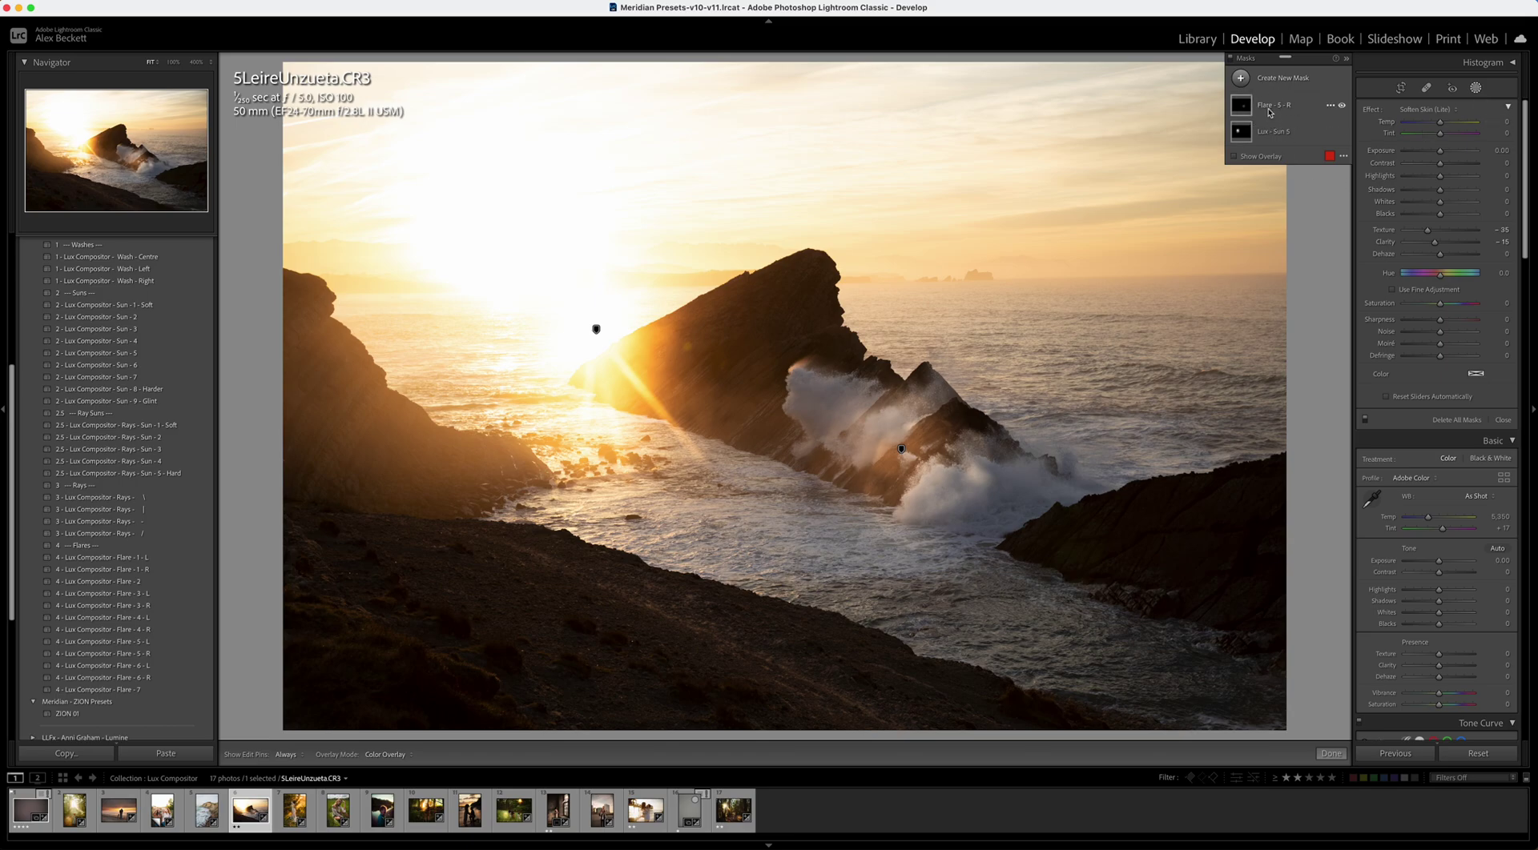
pyautogui.click(1457, 421)
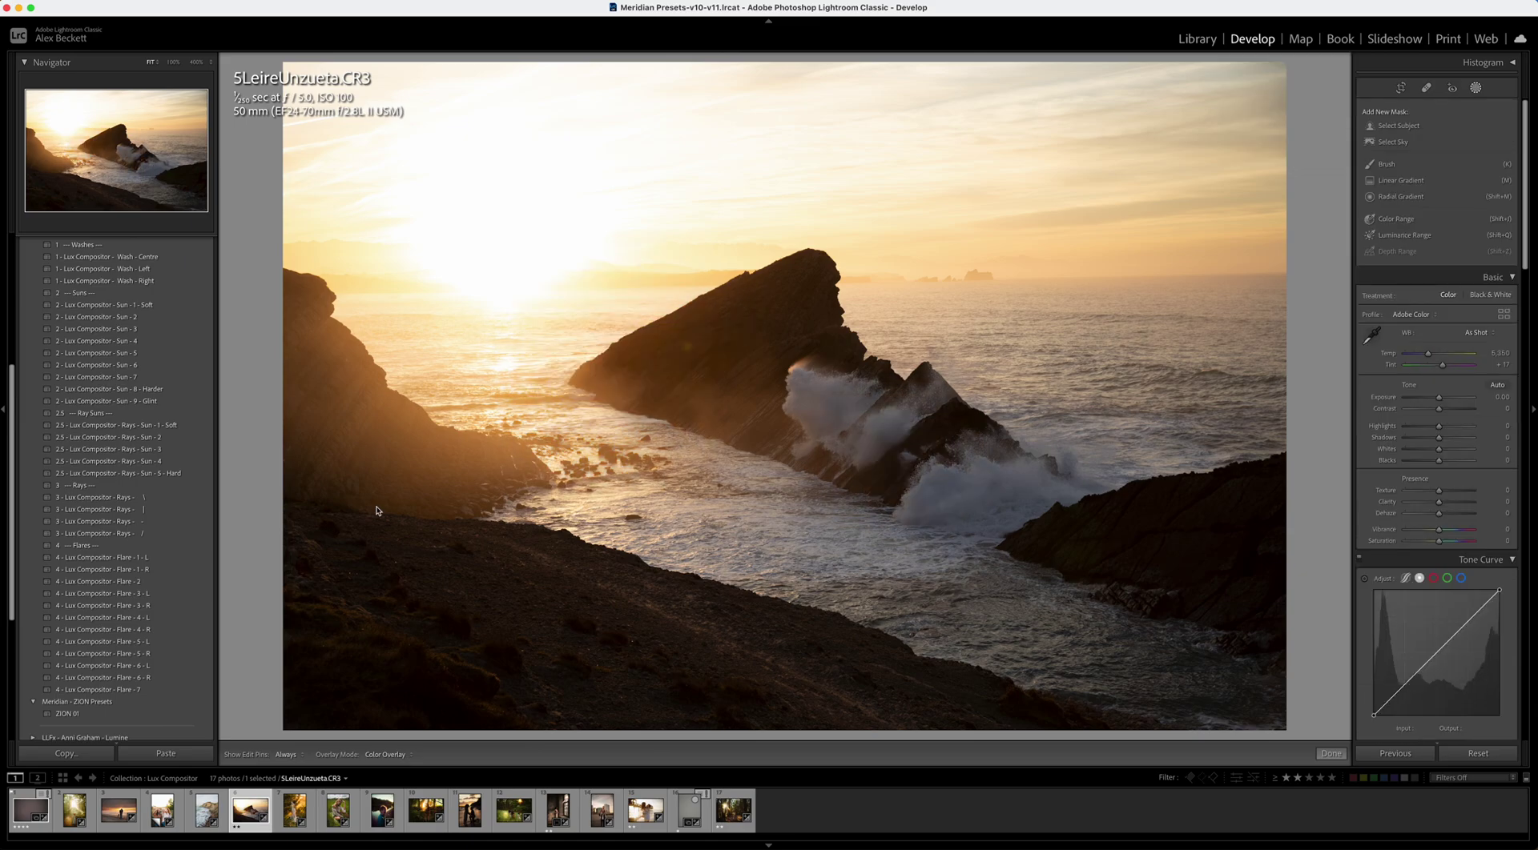
pyautogui.click(113, 354)
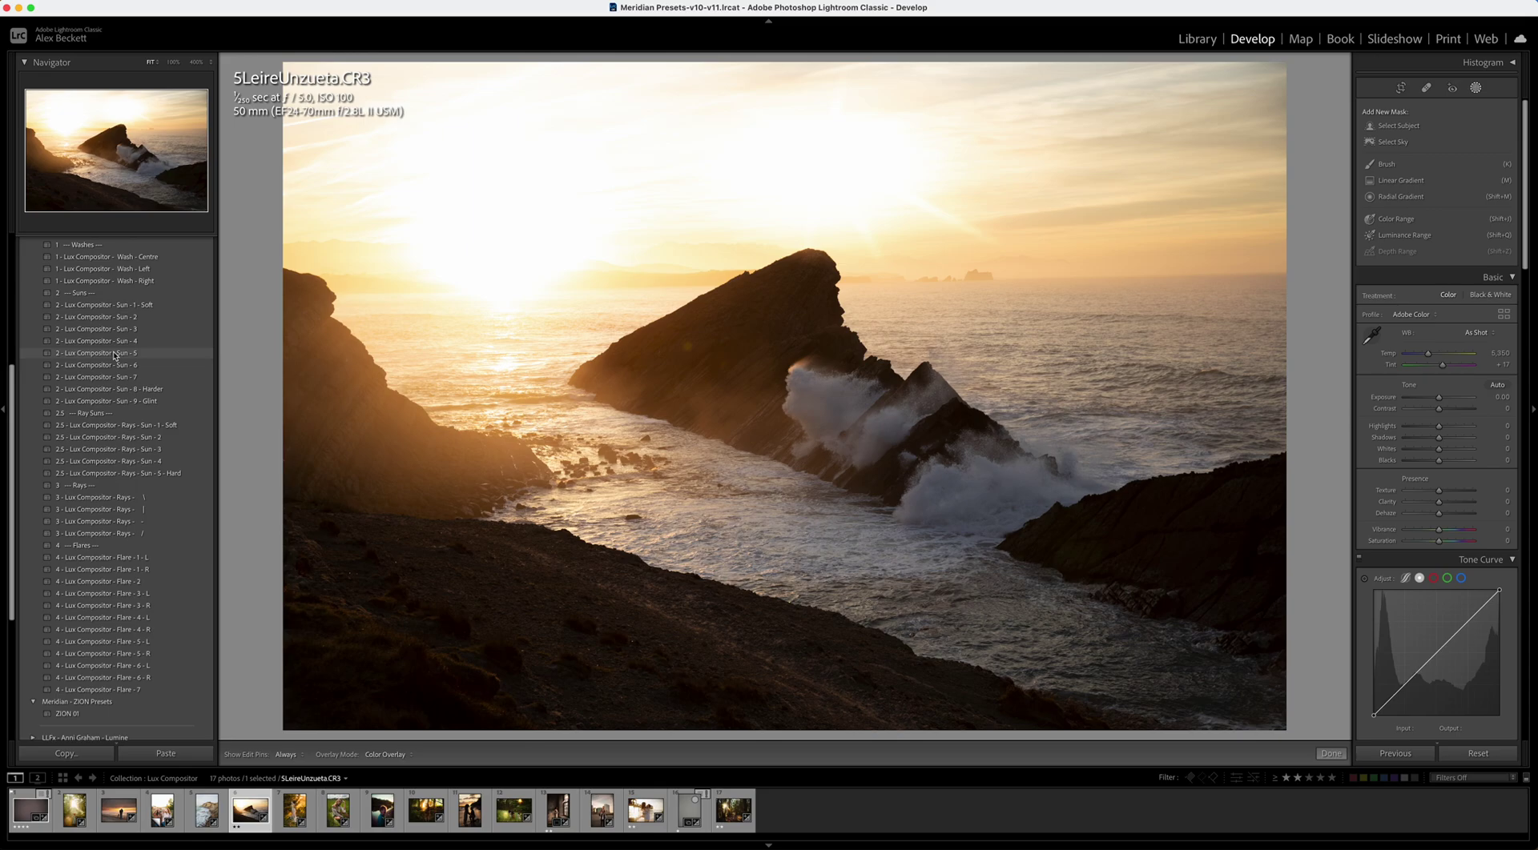
pyautogui.click(114, 355)
pyautogui.moveTo(831, 150)
pyautogui.mouseDown()
pyautogui.moveTo(532, 285)
pyautogui.moveTo(551, 296)
pyautogui.mouseUp()
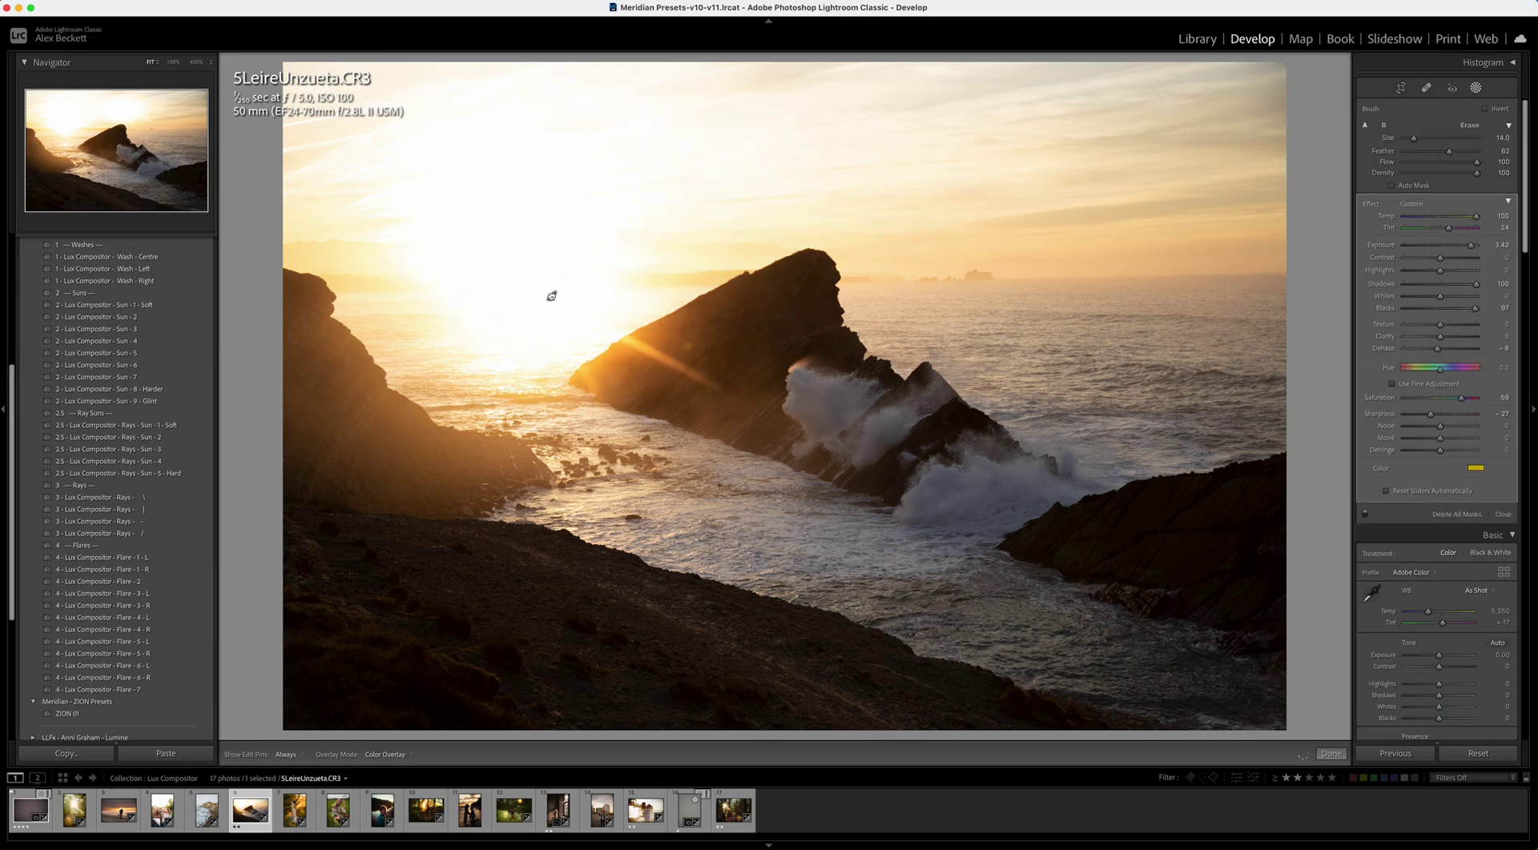
pyautogui.click(1465, 515)
# Collapse the LLFx - Lux Compositor - Vertical Images preset group and expand the Horizontal Images group.
pyautogui.scroll(3, 138, 352)
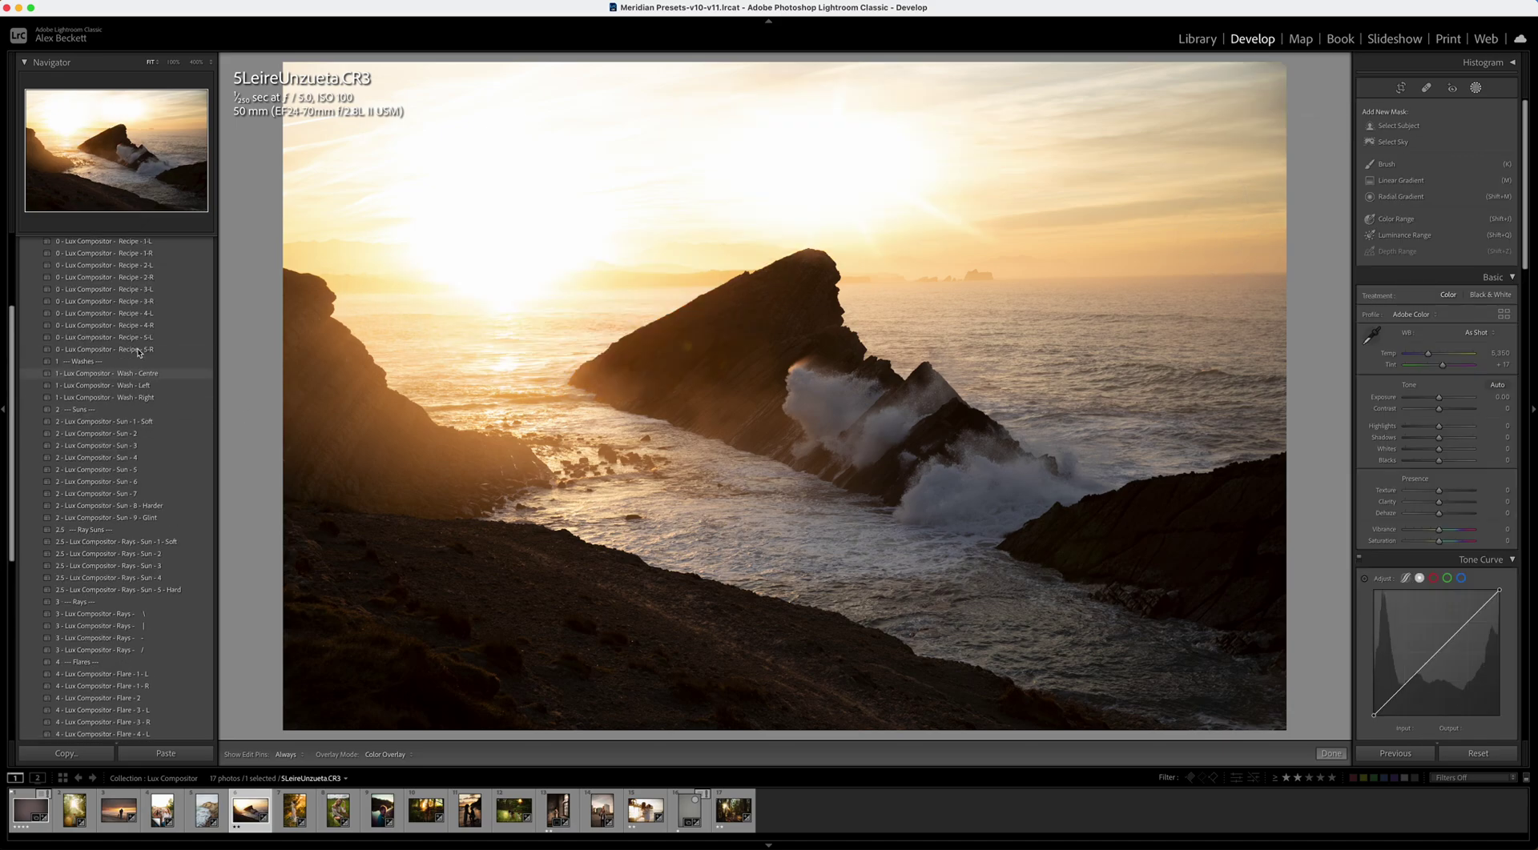
pyautogui.scroll(5, 139, 352)
pyautogui.click(33, 358)
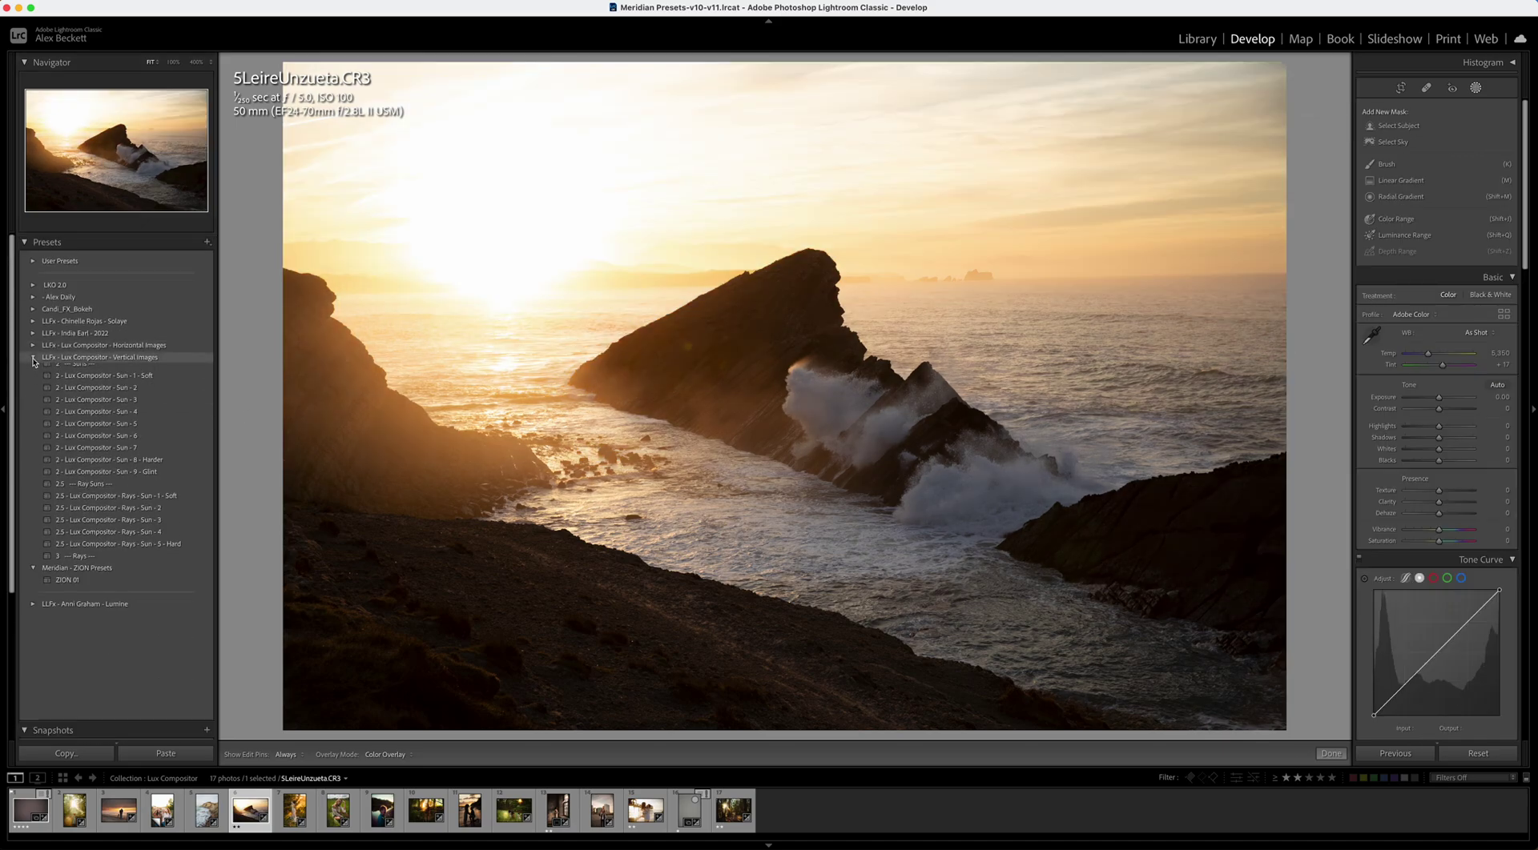
pyautogui.click(33, 345)
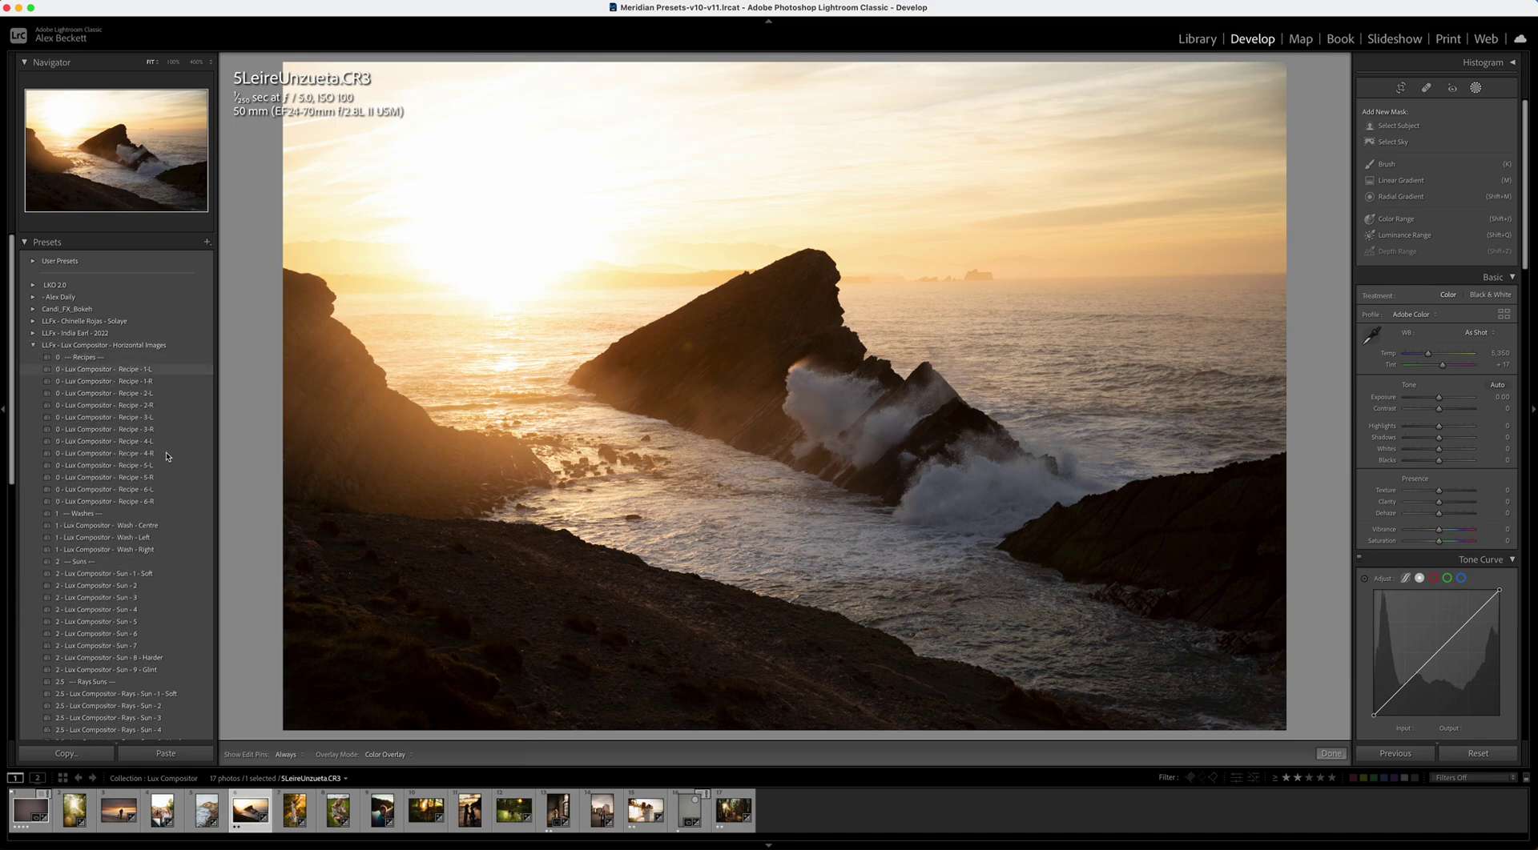
# Try the horizontal Recipe - 5-L preset on the coastal photo, then delete all its masks.
pyautogui.click(164, 468)
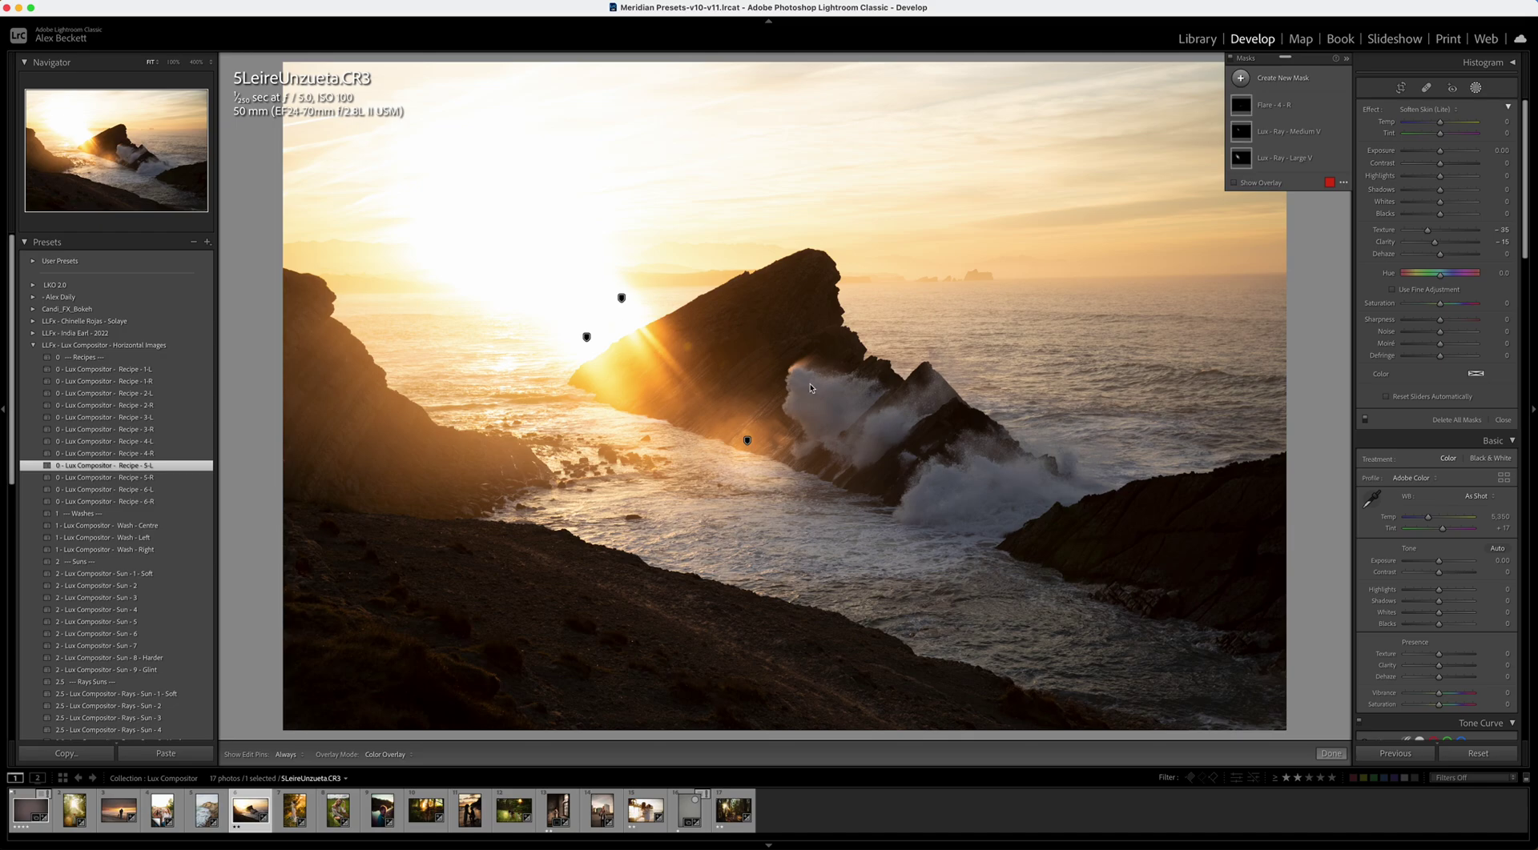
pyautogui.click(1457, 420)
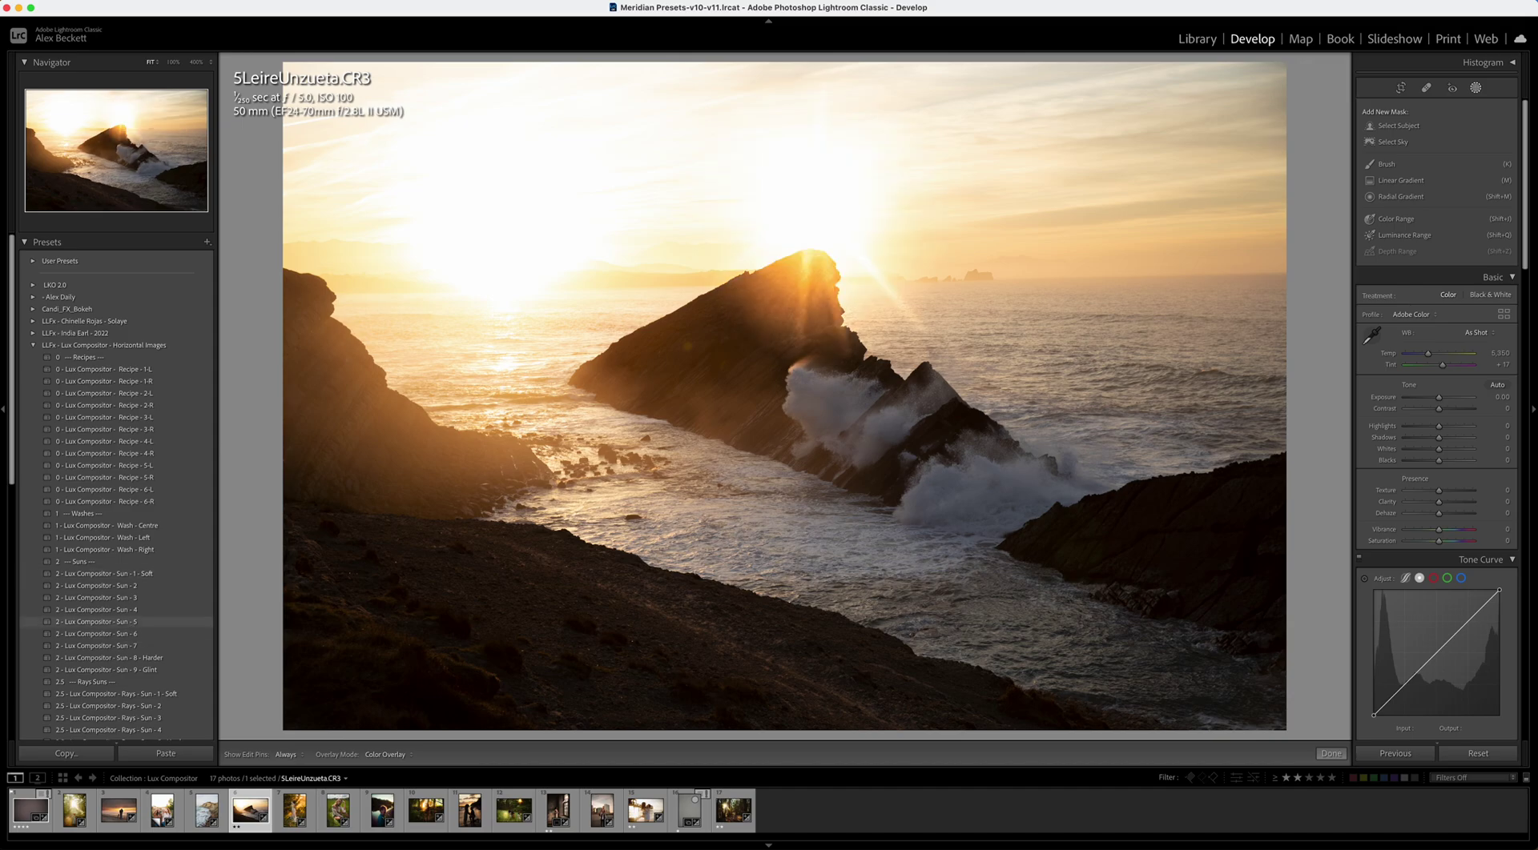
# Apply the horizontal Sun - 5 preset and move the sun over the real sun glow beside the large rock.
pyautogui.click(96, 621)
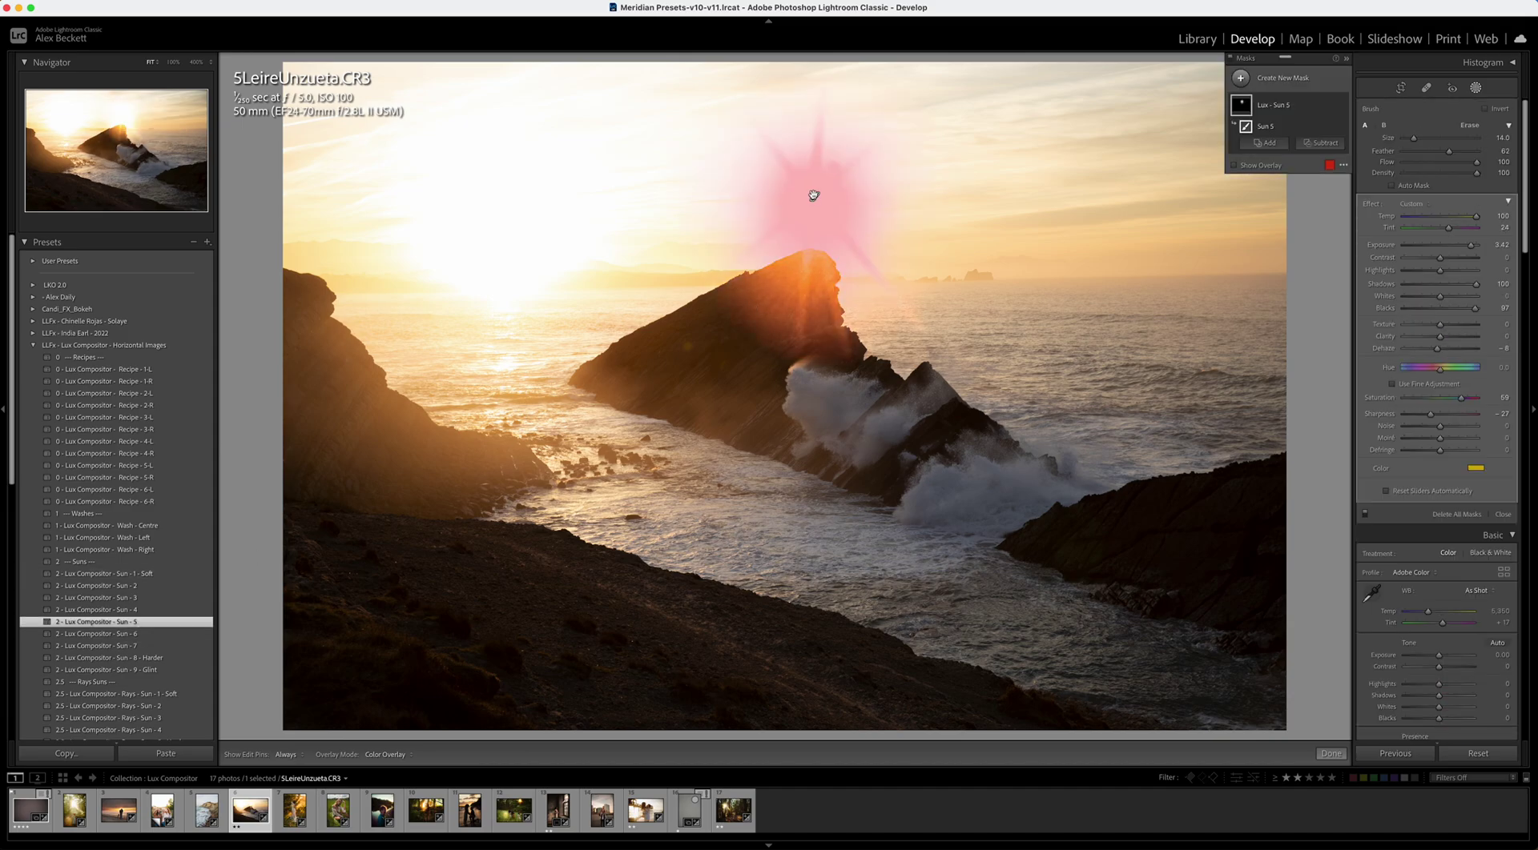
pyautogui.moveTo(814, 195); pyautogui.dragTo(549, 276)
# Apply the Flare - 5 - R preset and move the flare down onto the water below the large rock.
pyautogui.scroll(-3, 144, 682)
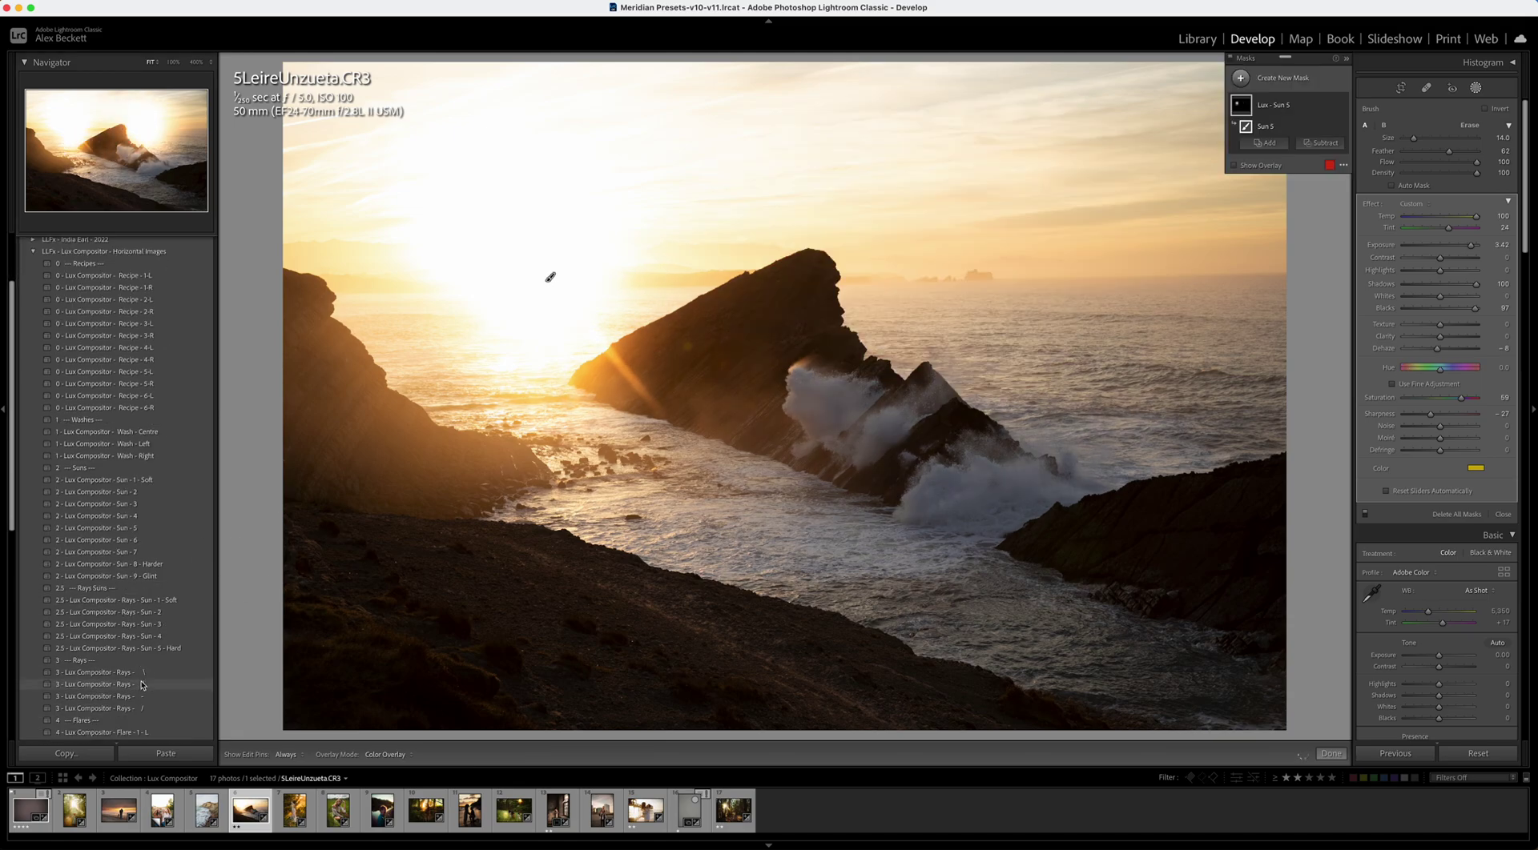
pyautogui.scroll(-4, 144, 687)
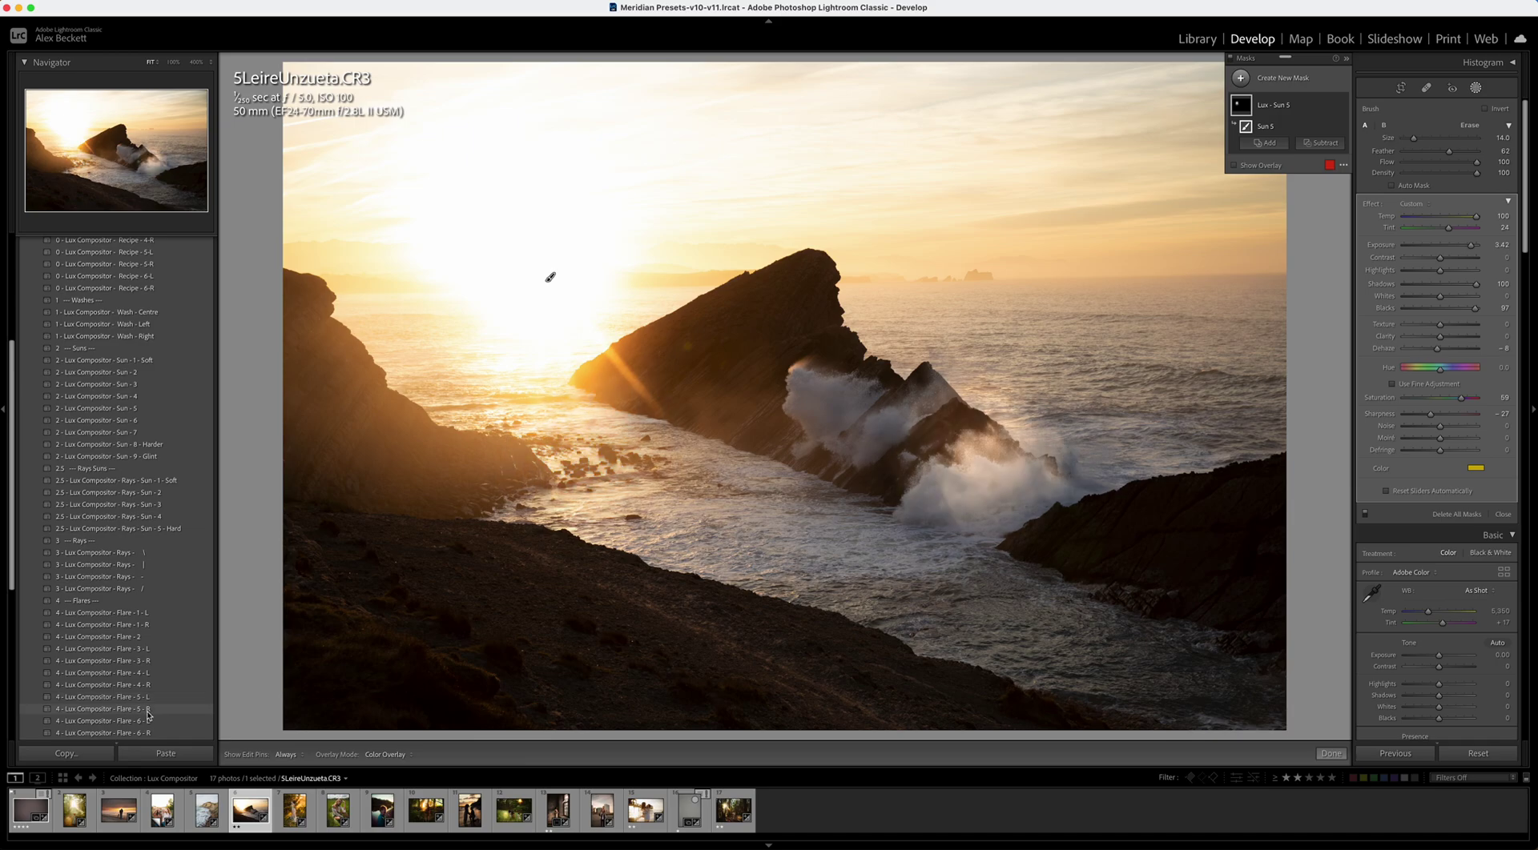
pyautogui.click(148, 710)
pyautogui.moveTo(979, 450); pyautogui.dragTo(785, 510)
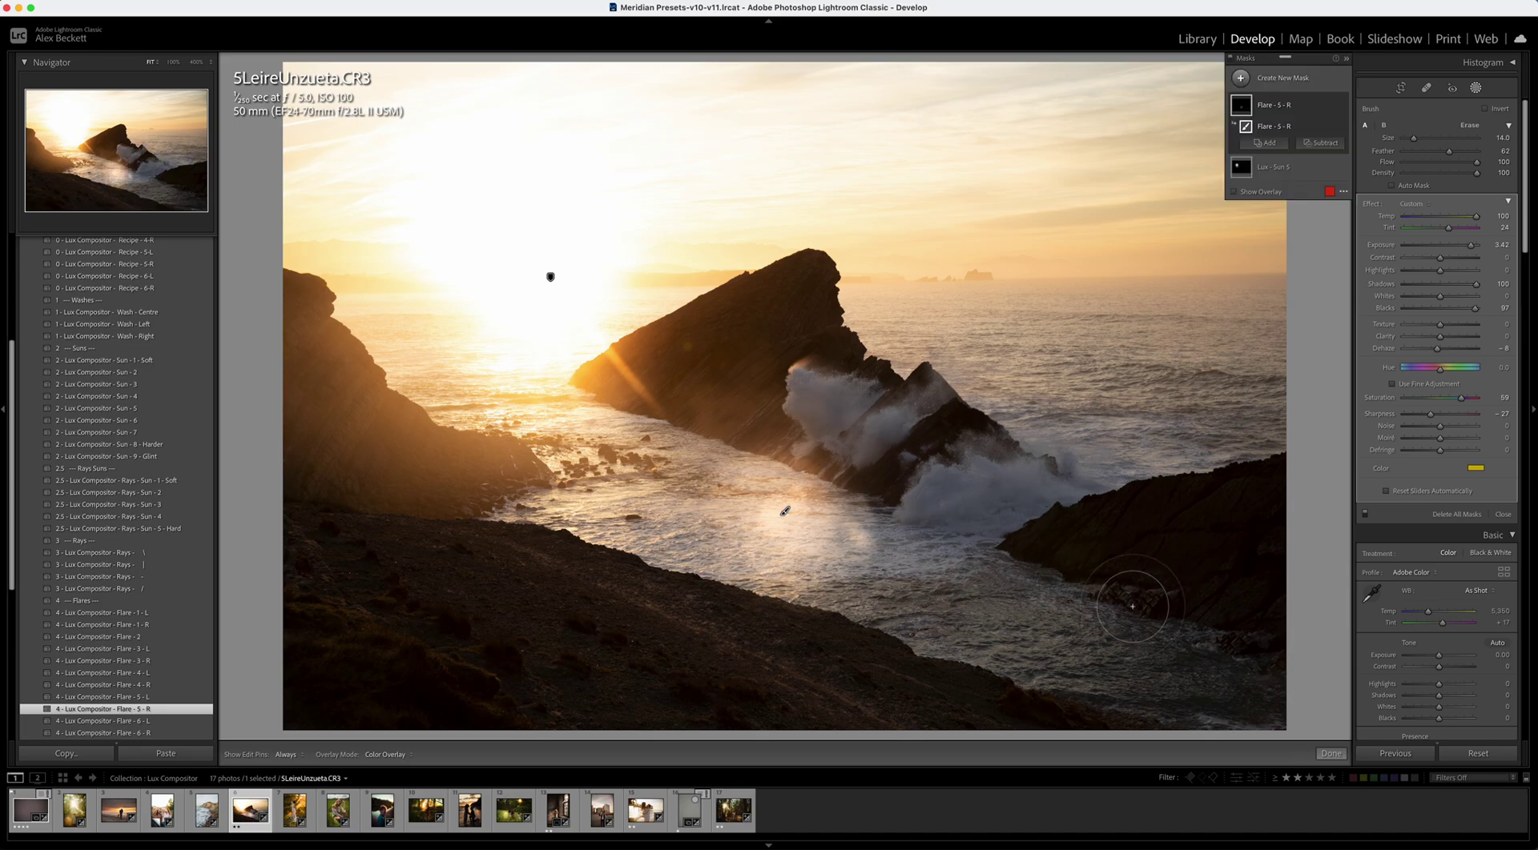
pyautogui.click(1097, 458)
pyautogui.click(1097, 458)
pyautogui.scroll(3, 176, 346)
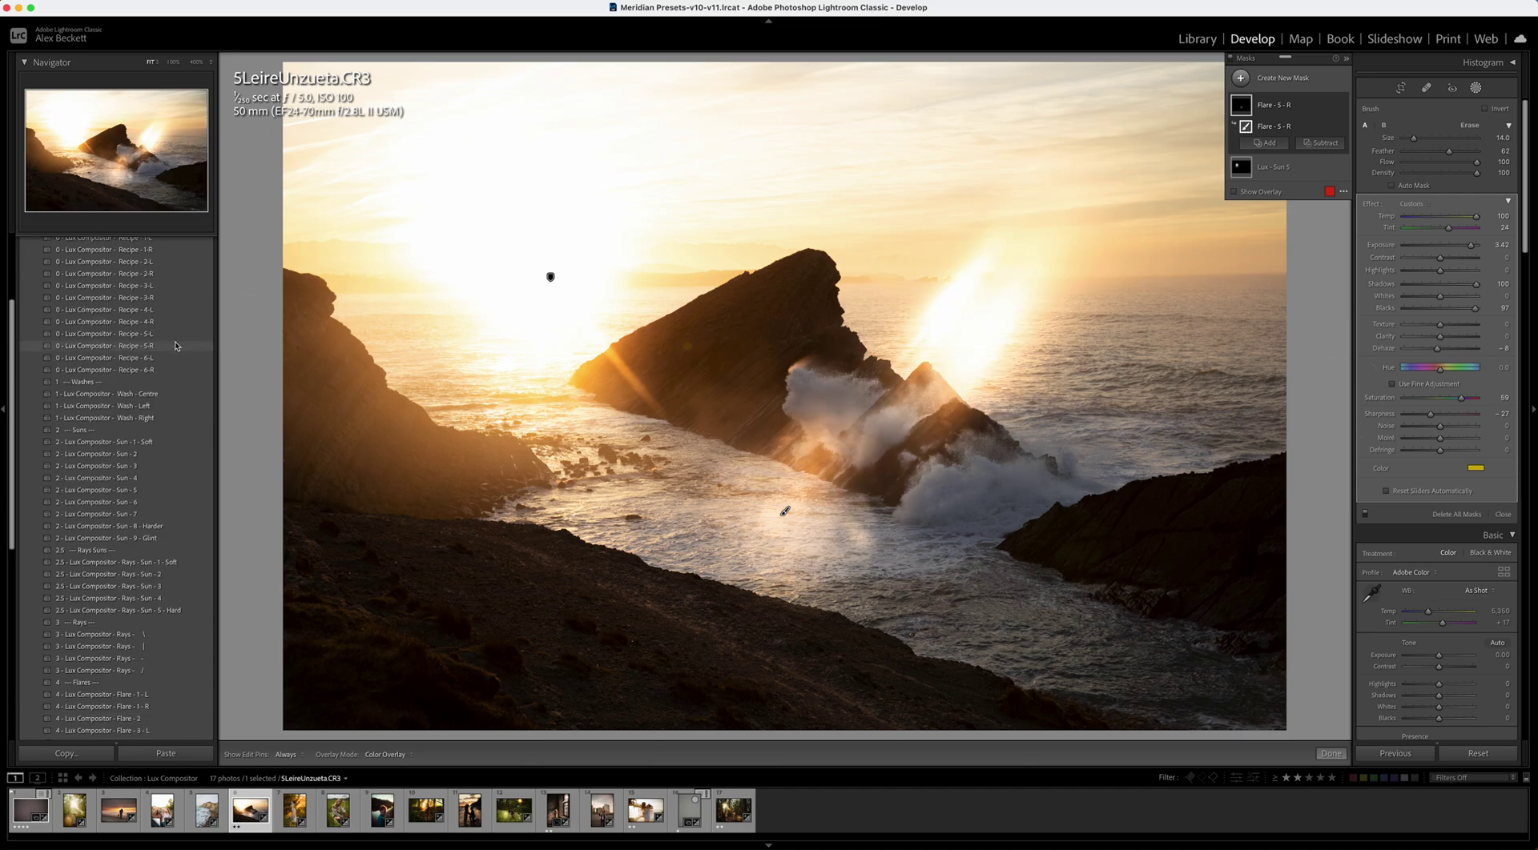